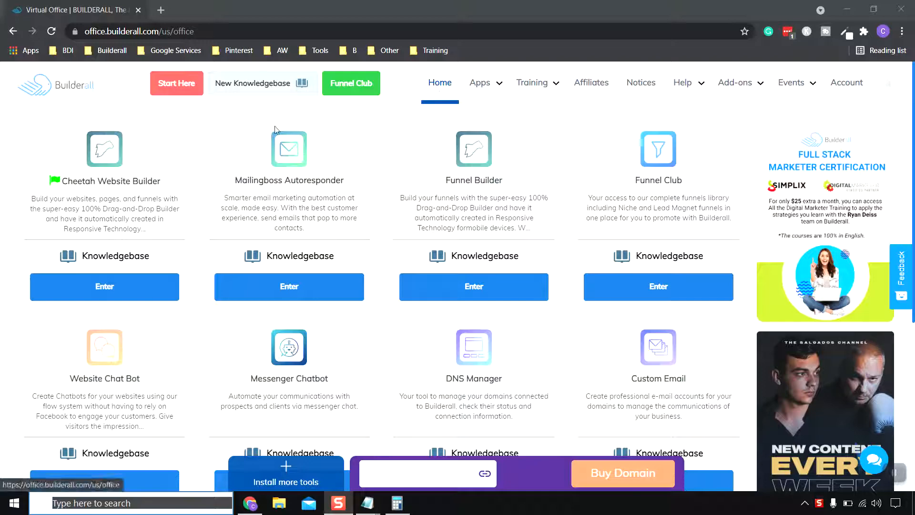
Open the Website Chat Bot tool and create a new flow named "Vet Chat Bot 2".
{"action": "scroll", "coordinate": [302, 287], "scroll_direction": "down", "scroll_amount": 3}
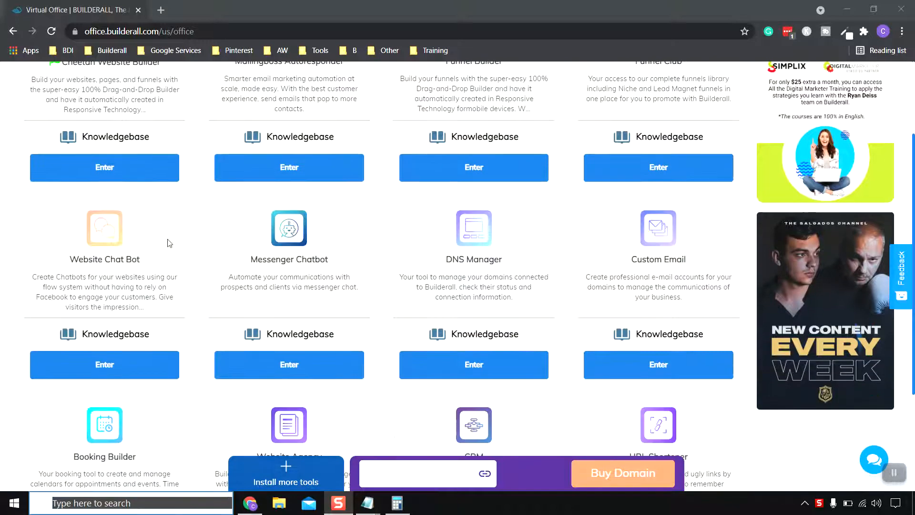
{"action": "left_click", "coordinate": [99, 366]}
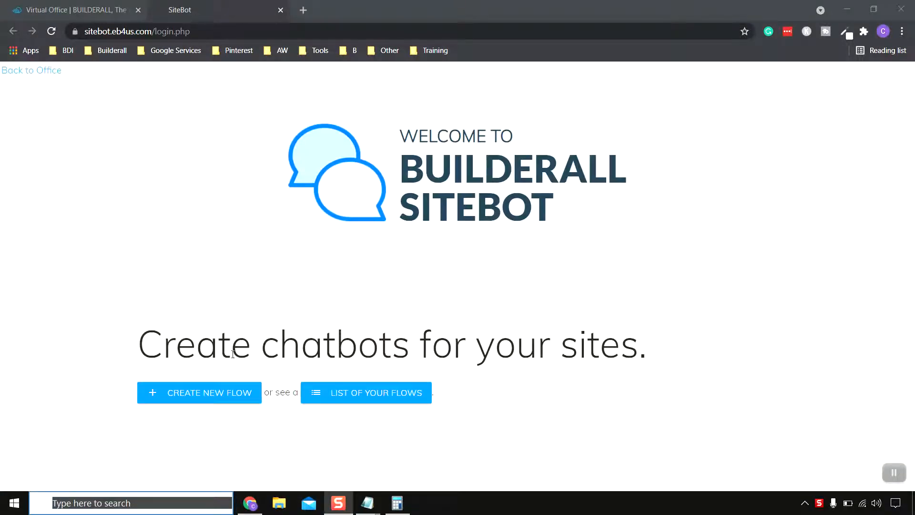
{"action": "left_click", "coordinate": [191, 394]}
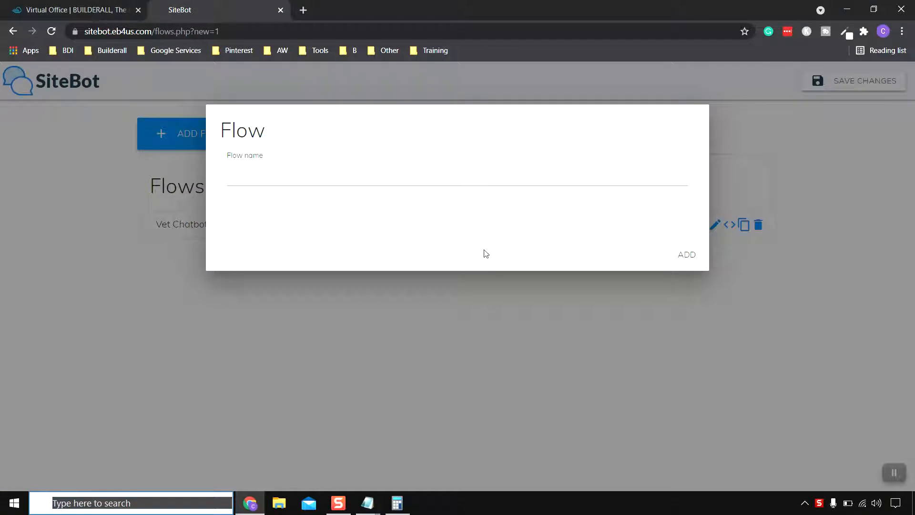
{"action": "left_click", "coordinate": [324, 179]}
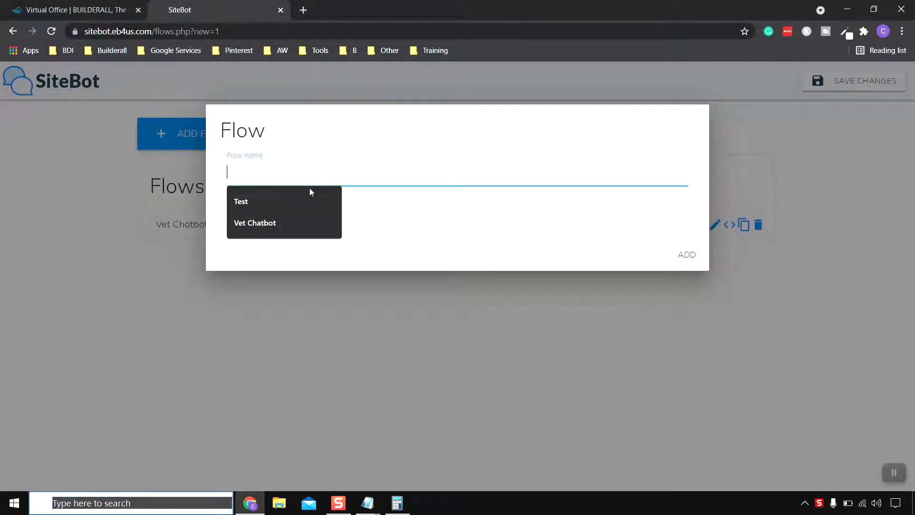
{"action": "type", "text": "Vet"}
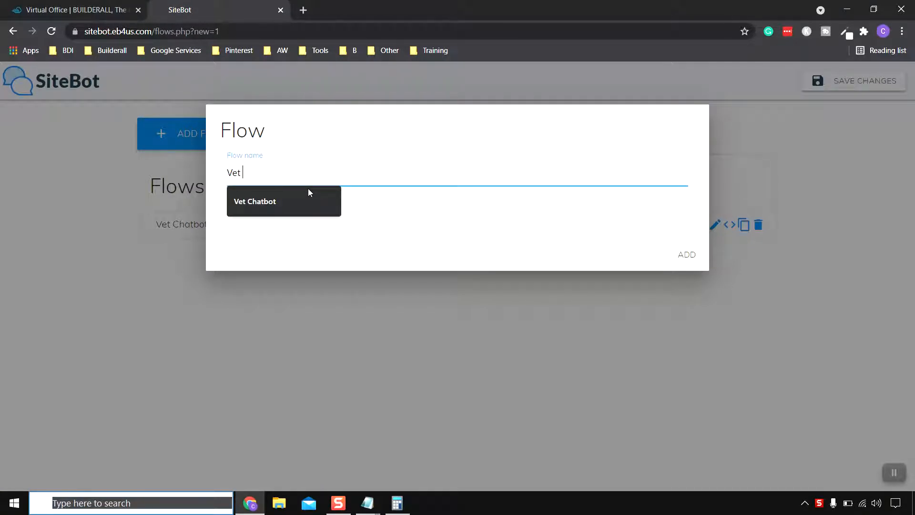
{"action": "type", "text": " Chat Bot 2"}
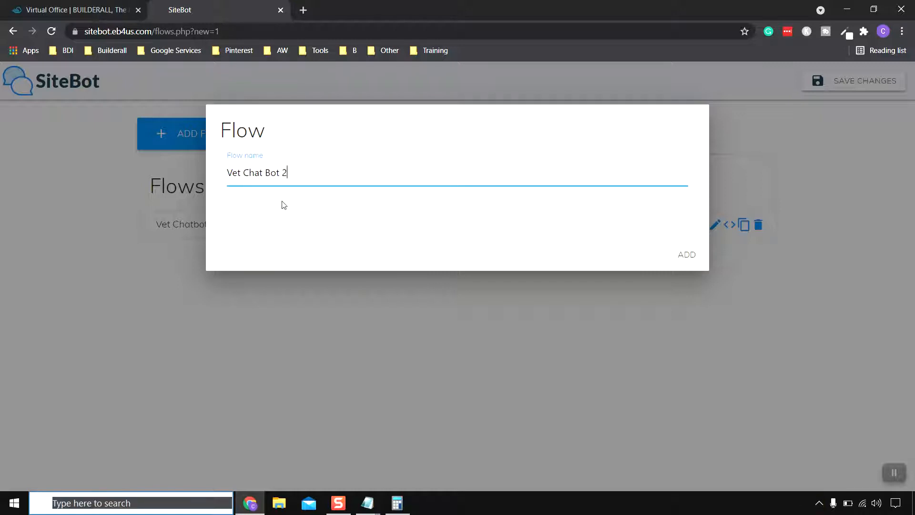
{"action": "left_click", "coordinate": [687, 255]}
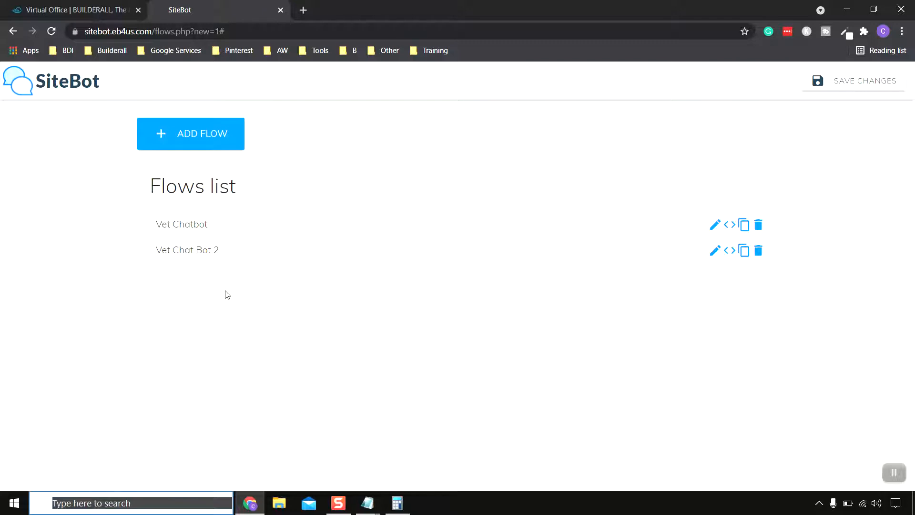
Open the existing Vet Chatbot flow and examine its messages, buttons and connections on the canvas.
{"action": "left_click", "coordinate": [197, 227]}
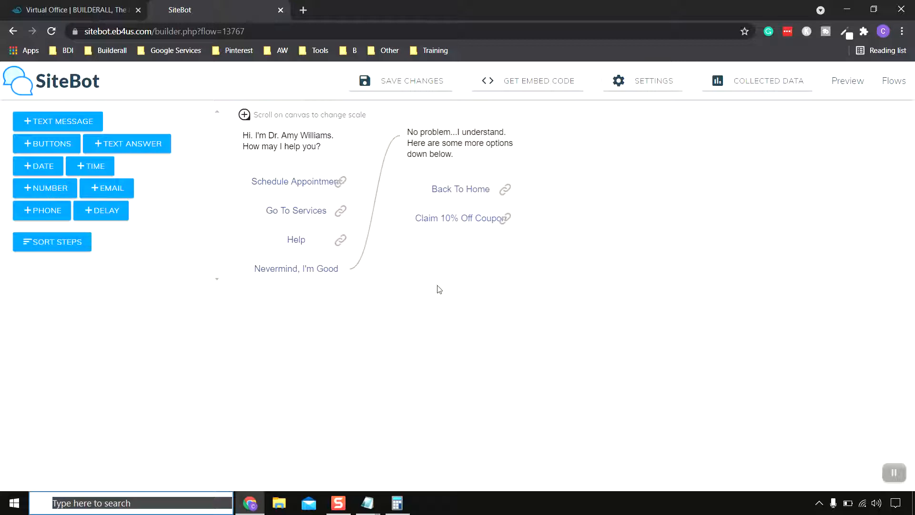
{"action": "scroll", "coordinate": [439, 289], "scroll_direction": "down", "scroll_amount": 5}
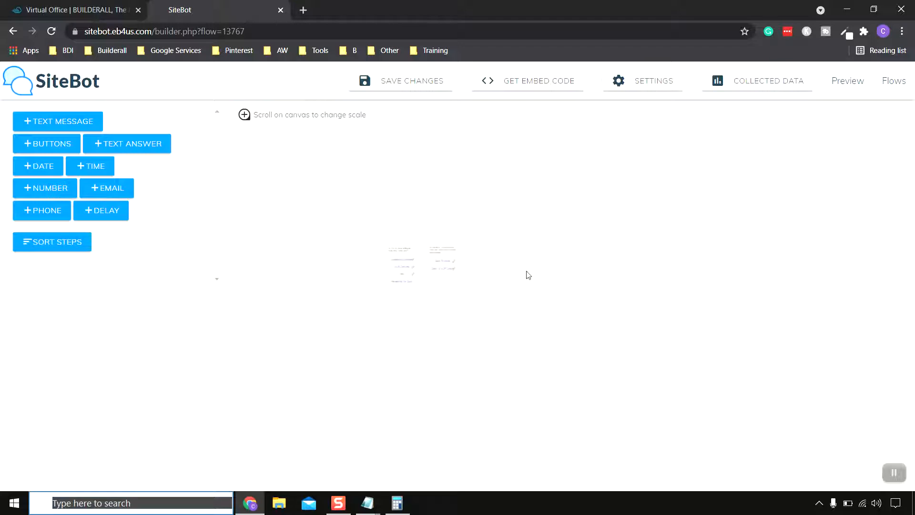
{"action": "scroll", "coordinate": [523, 260], "scroll_direction": "up", "scroll_amount": 3}
{"action": "left_click_drag", "start_coordinate": [432, 286], "coordinate": [434, 152]}
{"action": "scroll", "coordinate": [467, 175], "scroll_direction": "up", "scroll_amount": 2}
{"action": "left_click_drag", "start_coordinate": [382, 222], "coordinate": [426, 230]}
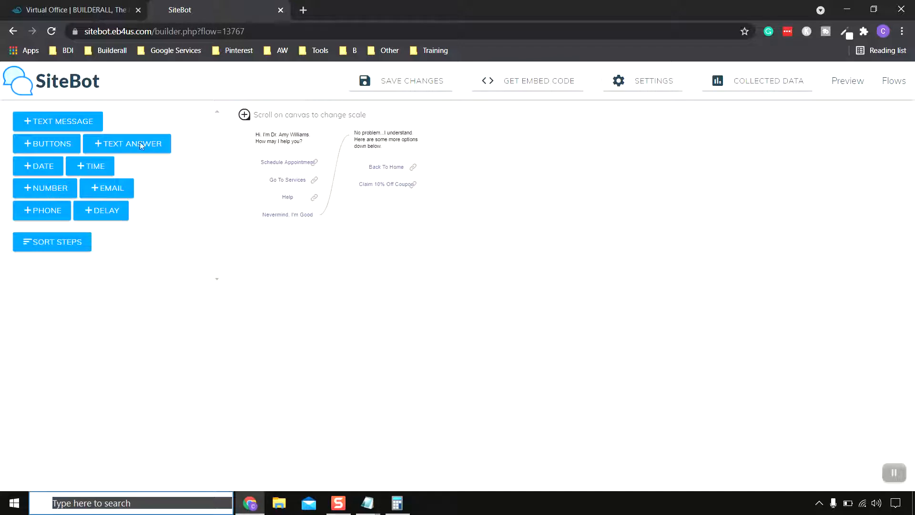
Return to the flows list and open the Vet Chat Bot 2 flow for editing.
{"action": "left_click", "coordinate": [12, 32]}
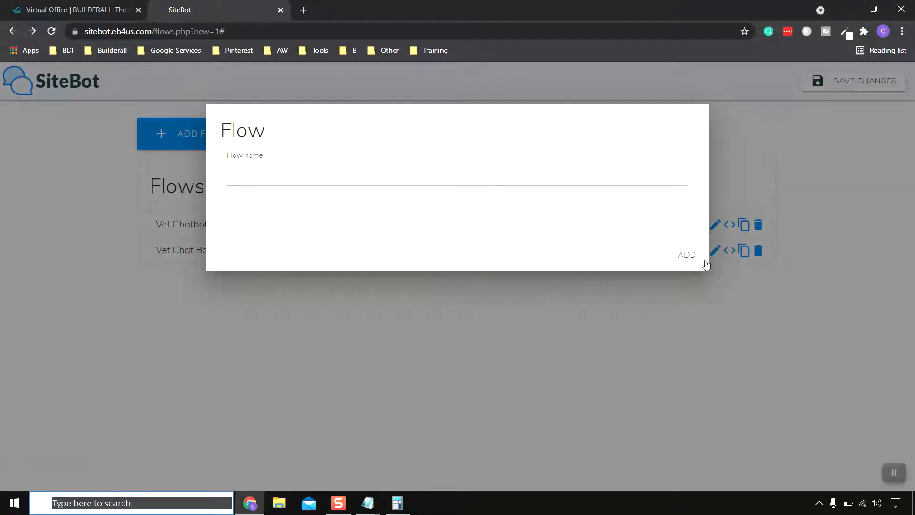
{"action": "left_click", "coordinate": [462, 286]}
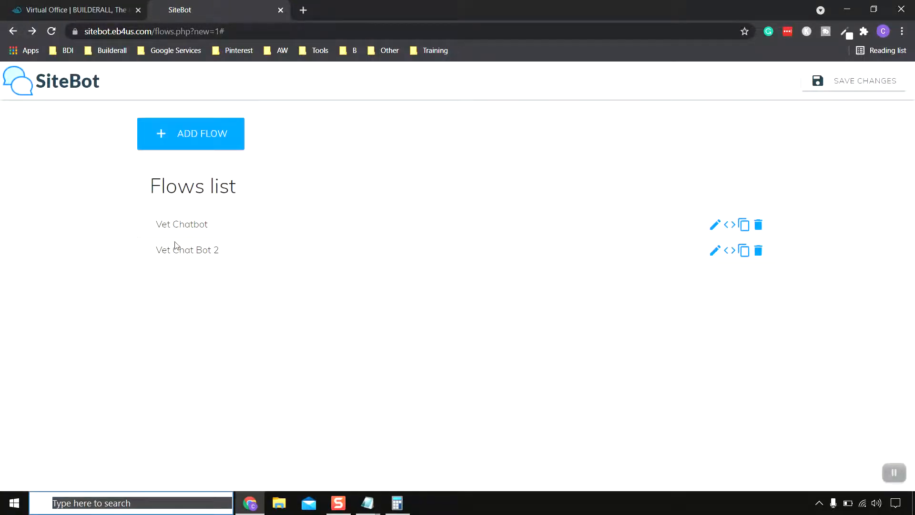
{"action": "left_click", "coordinate": [206, 256]}
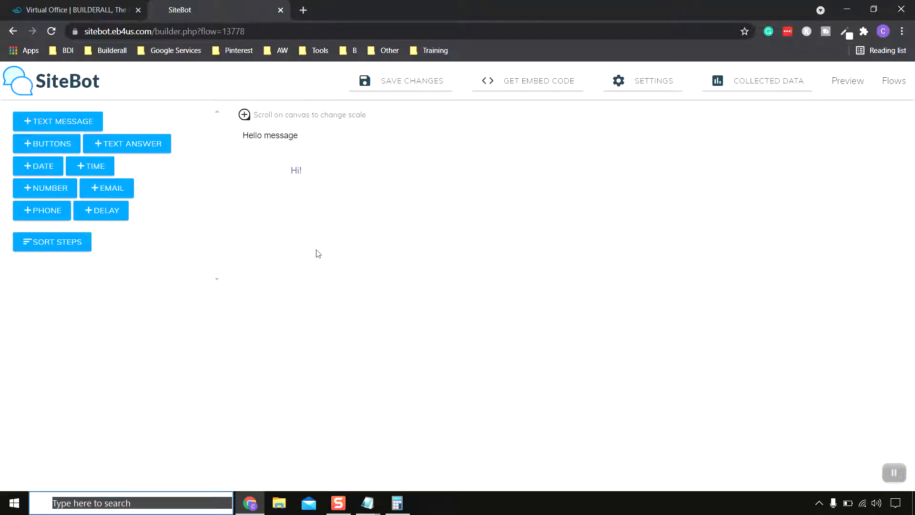
Open the Animal Rescue Clinic site in Cheetah Website Builder from the Virtual Office and look through its pages.
{"action": "left_click", "coordinate": [95, 13]}
{"action": "scroll", "coordinate": [157, 243], "scroll_direction": "up", "scroll_amount": 3}
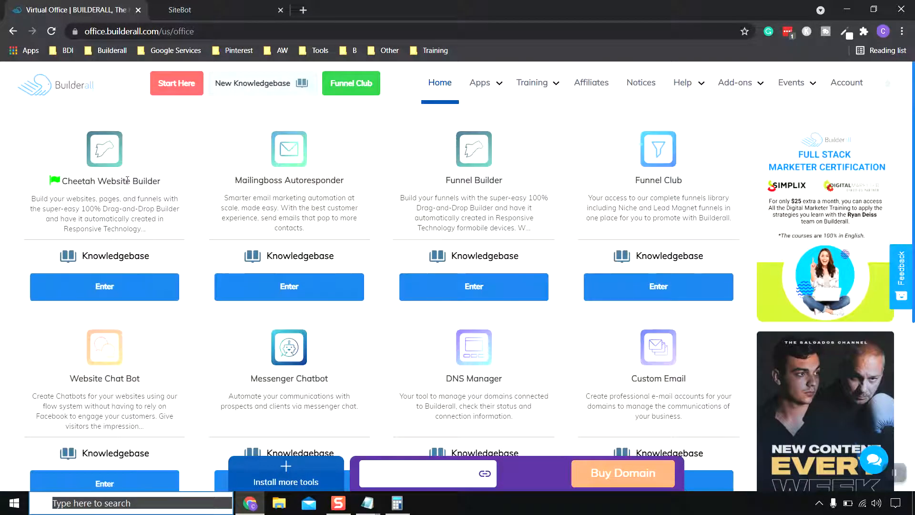
{"action": "left_click", "coordinate": [133, 294]}
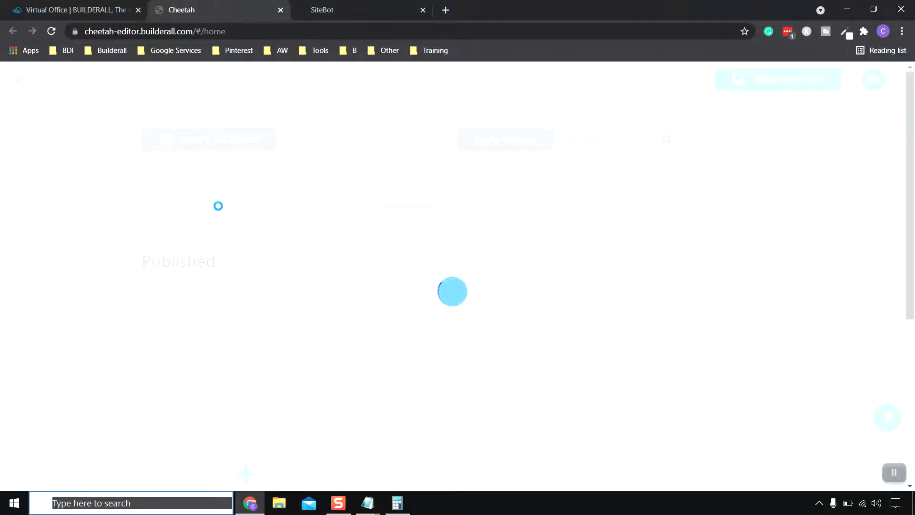
{"action": "scroll", "coordinate": [316, 255], "scroll_direction": "down", "scroll_amount": 3}
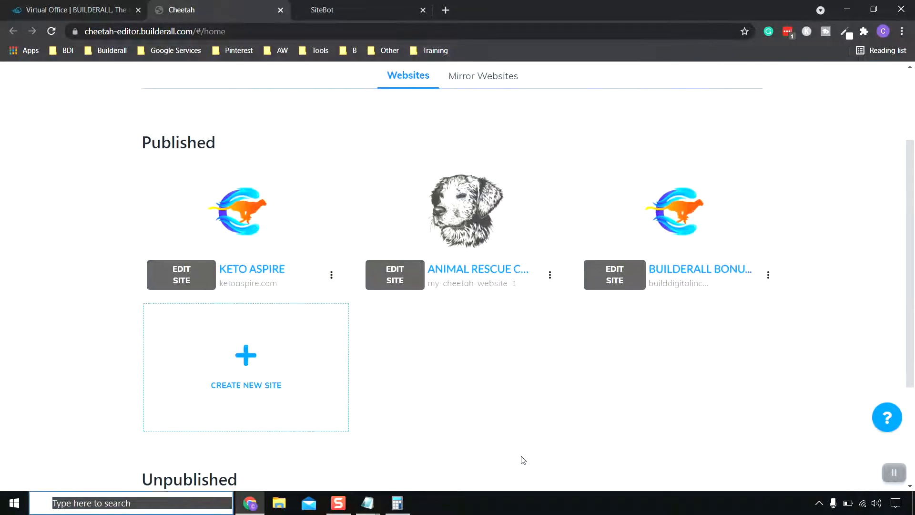
{"action": "left_click", "coordinate": [413, 273]}
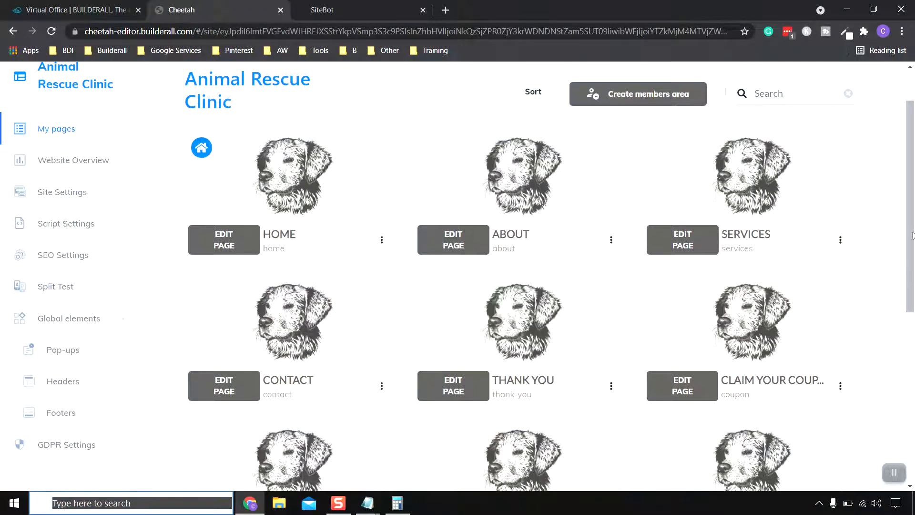
{"action": "scroll", "coordinate": [634, 383], "scroll_direction": "down", "scroll_amount": 3}
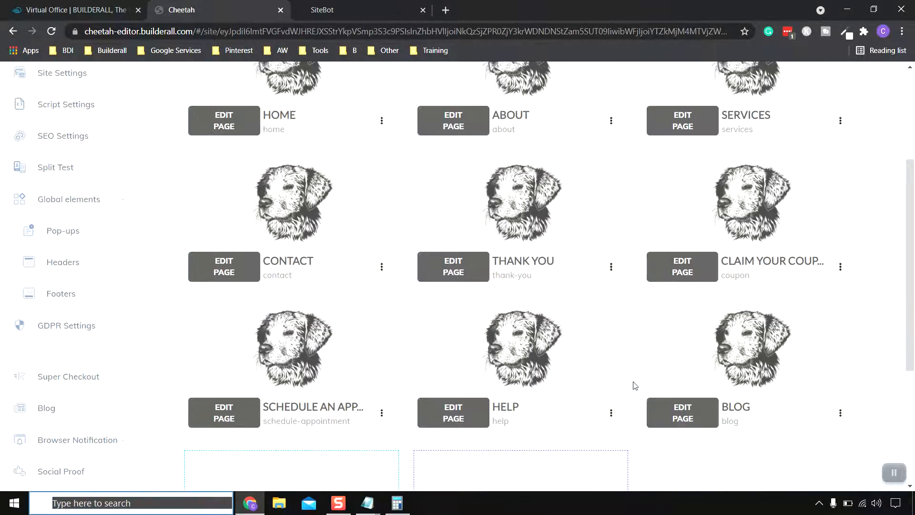
{"action": "scroll", "coordinate": [593, 320], "scroll_direction": "up", "scroll_amount": 3}
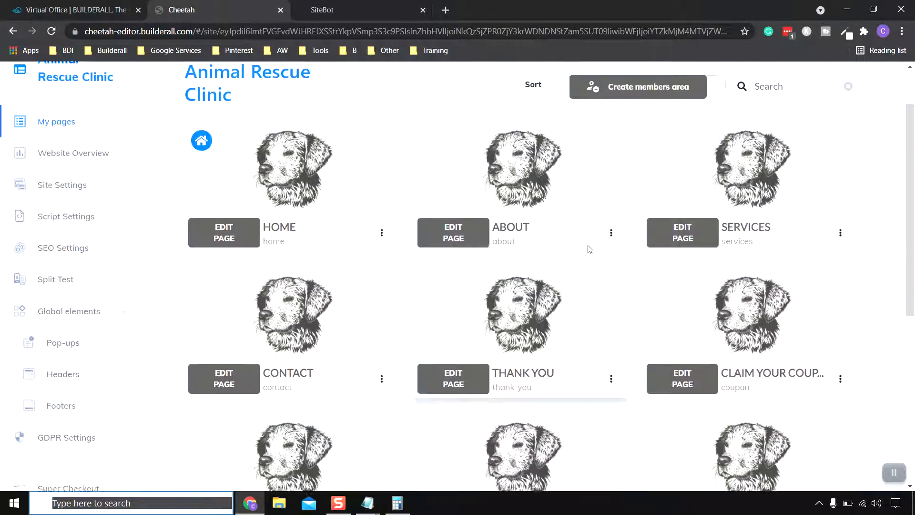
{"action": "mouse_move", "coordinate": [547, 221]}
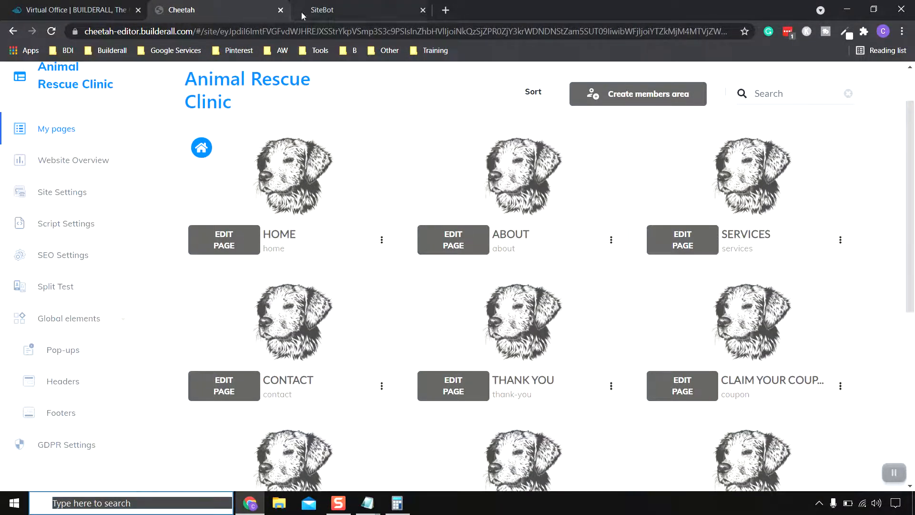
Switch back to the SiteBot flow and open the settings of the Hello message block at its text field.
{"action": "left_click", "coordinate": [320, 14]}
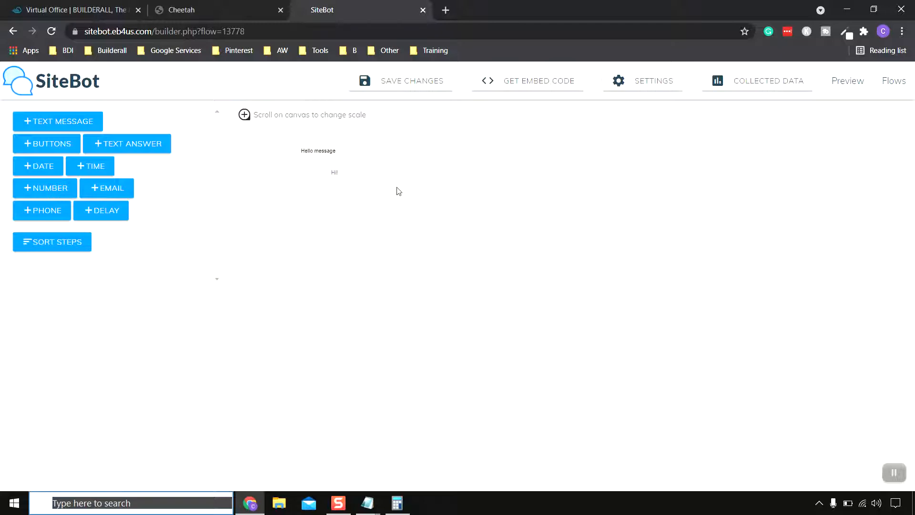
{"action": "left_click_drag", "start_coordinate": [437, 163], "coordinate": [415, 171]}
{"action": "mouse_move", "coordinate": [318, 255]}
{"action": "left_mouse_down"}
{"action": "mouse_move", "coordinate": [337, 262]}
{"action": "mouse_move", "coordinate": [327, 254]}
{"action": "left_mouse_up"}
{"action": "left_click", "coordinate": [288, 147]}
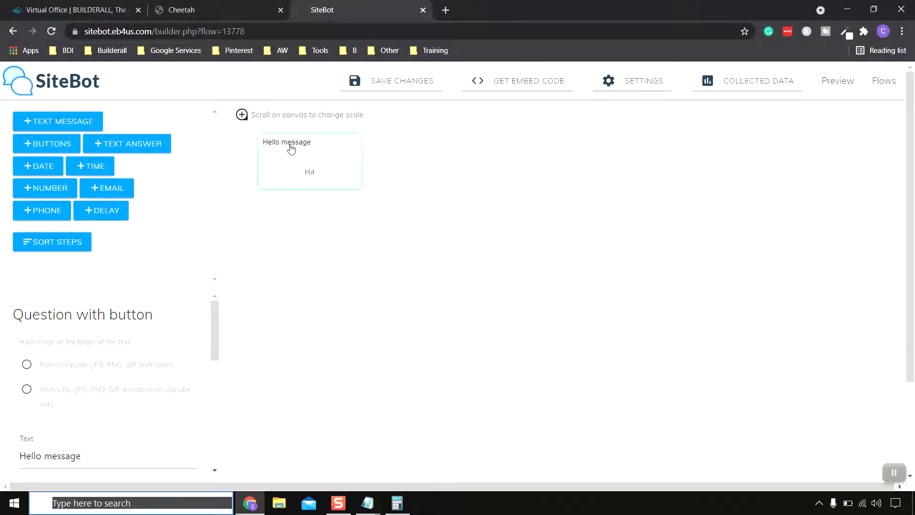
{"action": "mouse_move", "coordinate": [212, 318]}
{"action": "left_mouse_down"}
{"action": "mouse_move", "coordinate": [213, 353]}
{"action": "mouse_move", "coordinate": [213, 314]}
{"action": "left_mouse_up"}
{"action": "left_click_drag", "start_coordinate": [212, 318], "coordinate": [214, 320]}
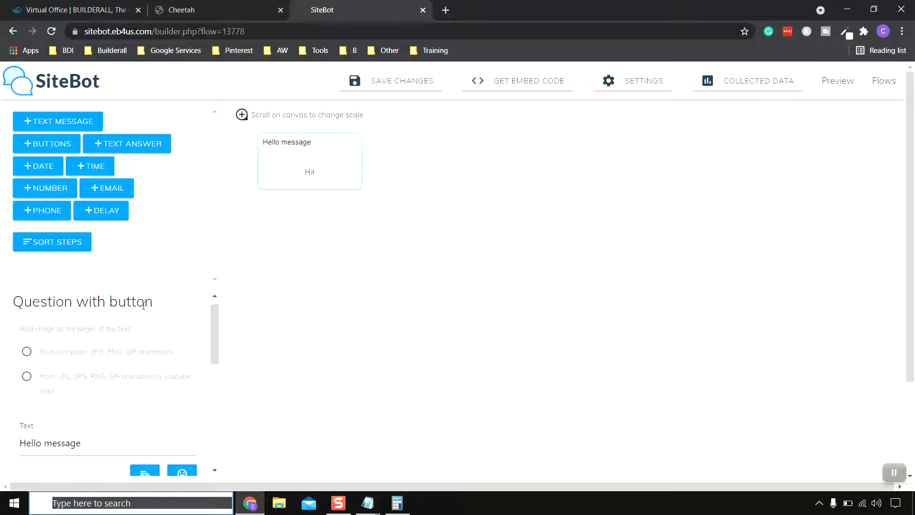
{"action": "scroll", "coordinate": [144, 305], "scroll_direction": "down", "scroll_amount": 1}
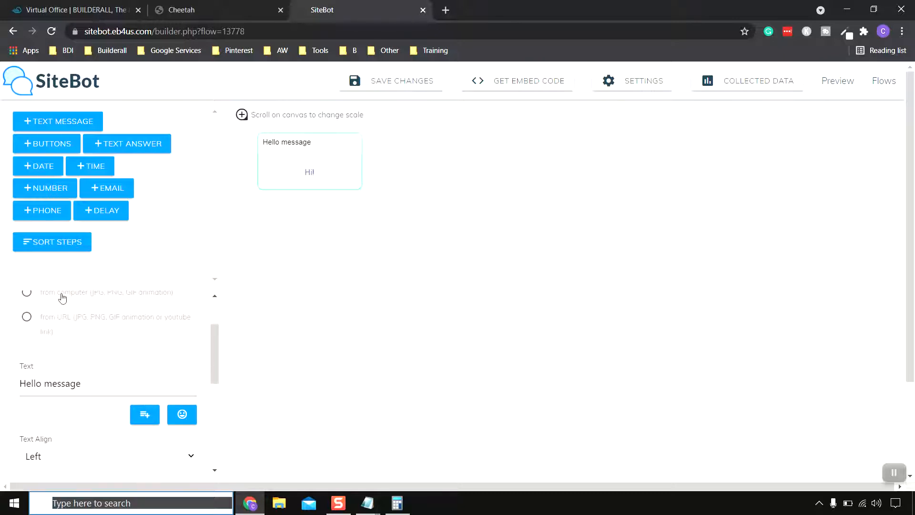
{"action": "scroll", "coordinate": [123, 390], "scroll_direction": "down", "scroll_amount": 1}
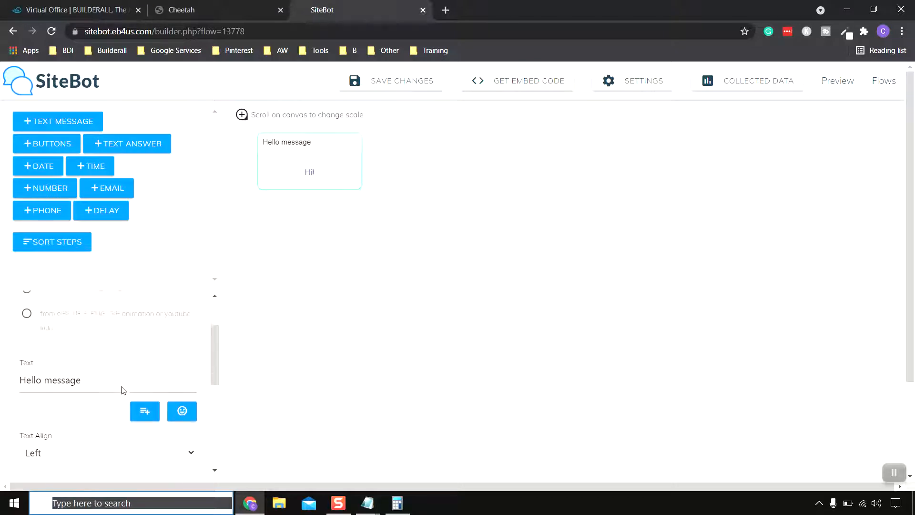
Replace the block's text with a greeting that introduces the vet by full name and asks "How may I help you?".
{"action": "triple_click", "coordinate": [34, 359]}
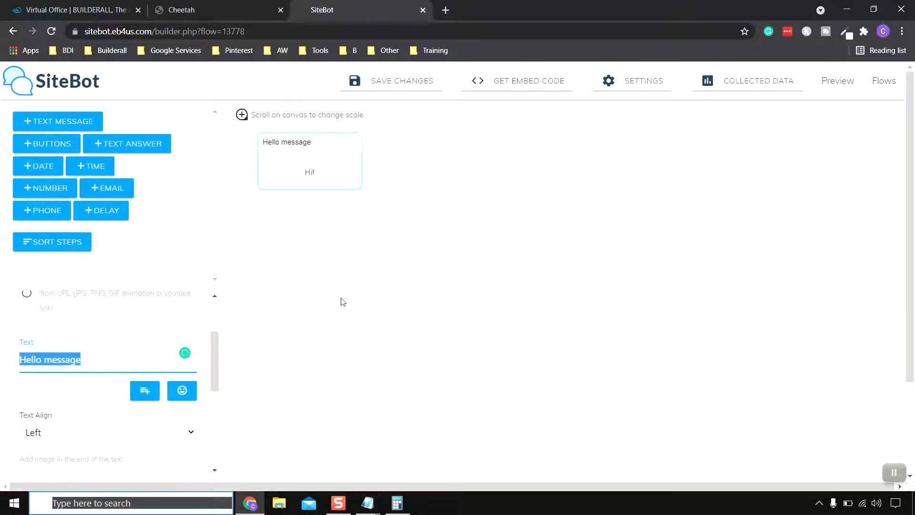
{"action": "type", "text": "Hello,"}
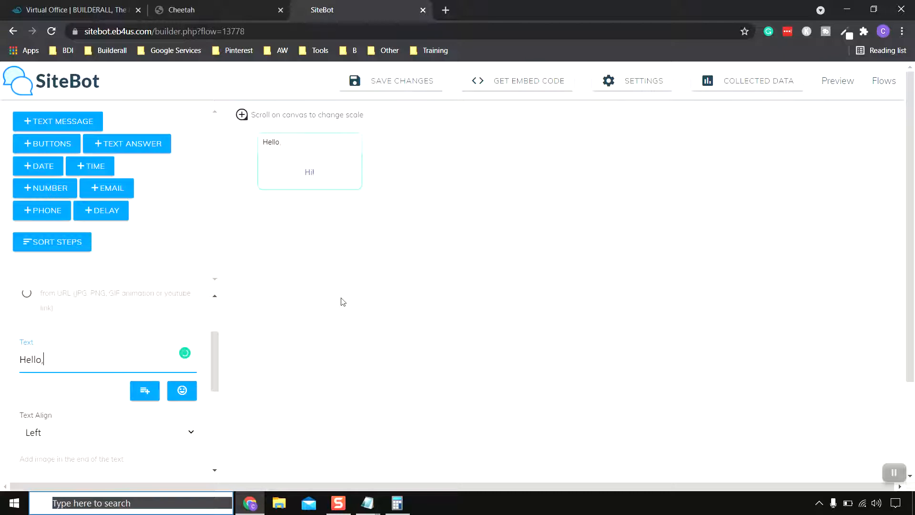
{"action": "type", "text": " My"}
{"action": "type", "text": "my Willaims"}
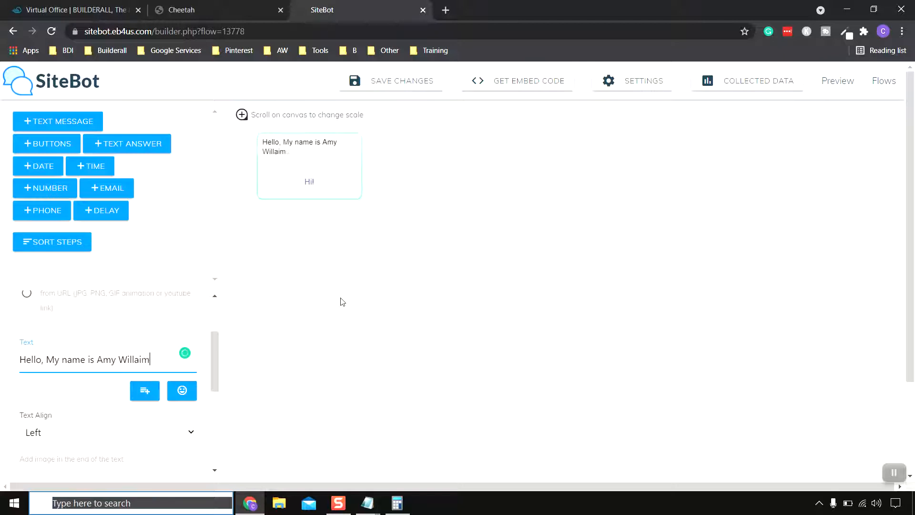
{"action": "key", "text": "BackSpace"}
{"action": "key", "text": "BackSpace"}
{"action": "key", "text": "BackSpace"}
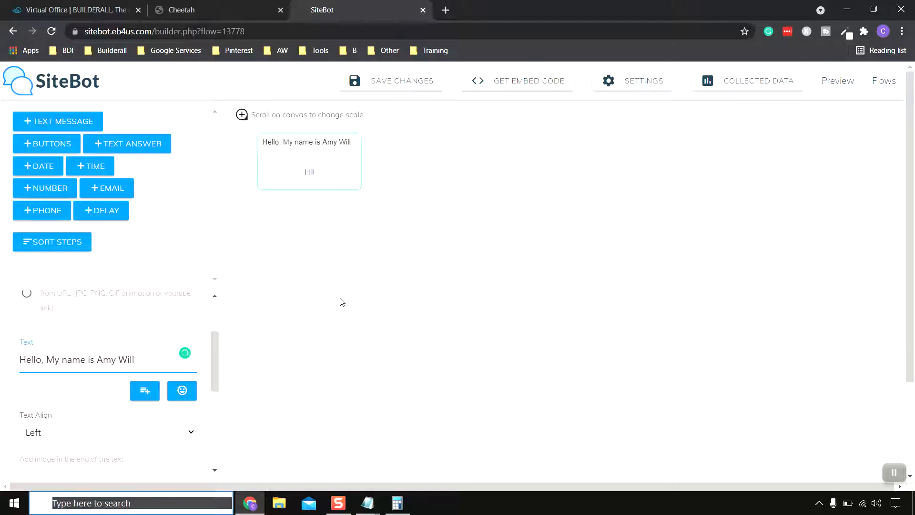
{"action": "type", "text": "iams. "}
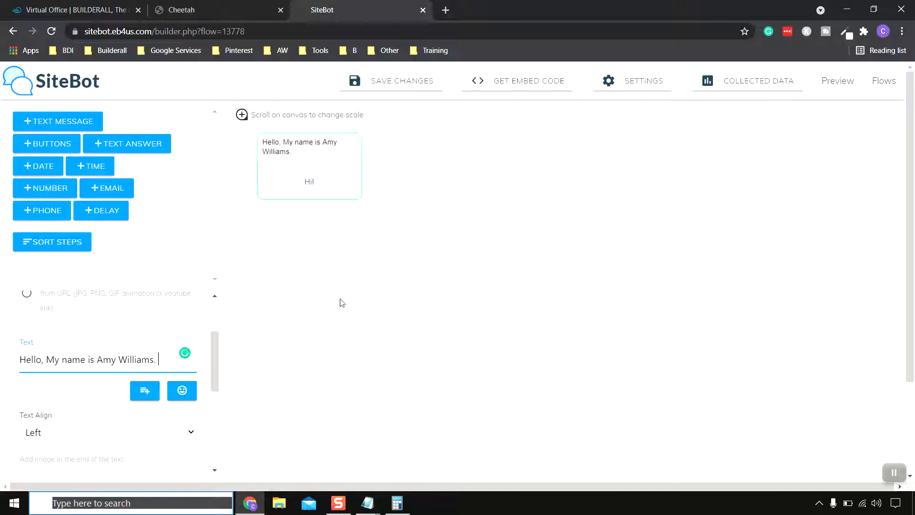
{"action": "type", "text": "How may I"}
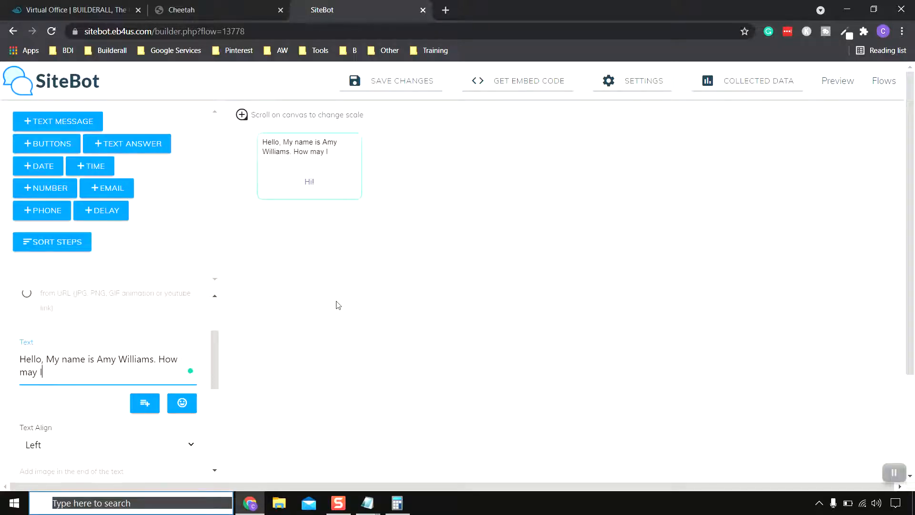
{"action": "type", "text": " help you?"}
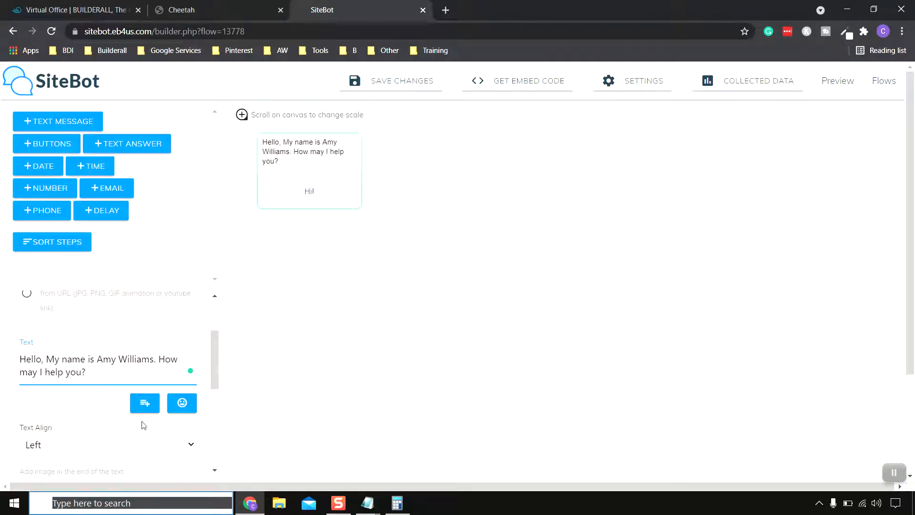
Review the greeting block's text alignment, ending image and button type options.
{"action": "scroll", "coordinate": [112, 414], "scroll_direction": "down", "scroll_amount": 3}
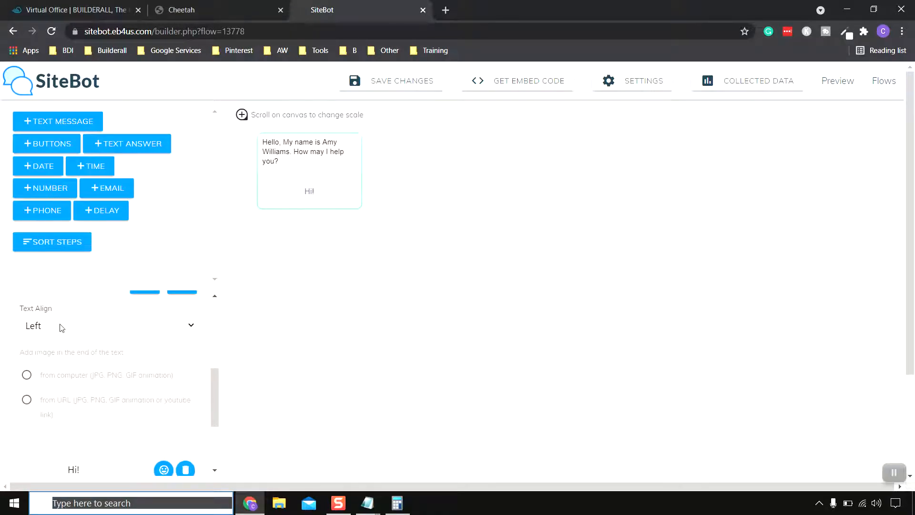
{"action": "scroll", "coordinate": [61, 329], "scroll_direction": "down", "scroll_amount": 2}
{"action": "scroll", "coordinate": [116, 327], "scroll_direction": "down", "scroll_amount": 2}
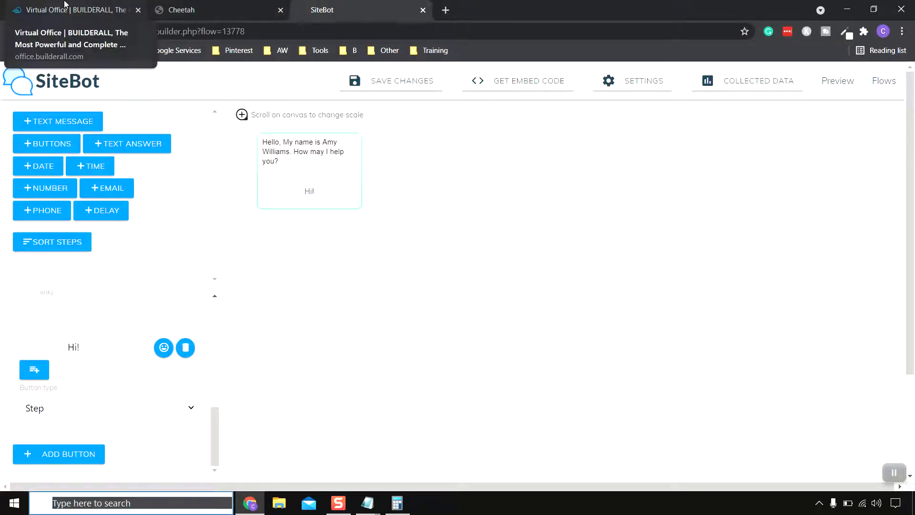
From the Virtual Office, open the Website Chat Bot's list of flows and load the existing vet chatbot flow as a reference.
{"action": "left_click", "coordinate": [99, 12]}
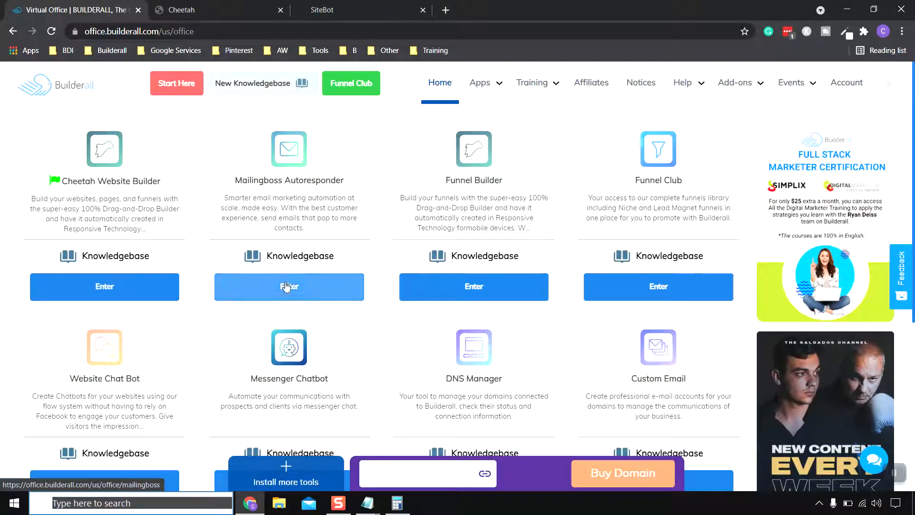
{"action": "left_click", "coordinate": [124, 479]}
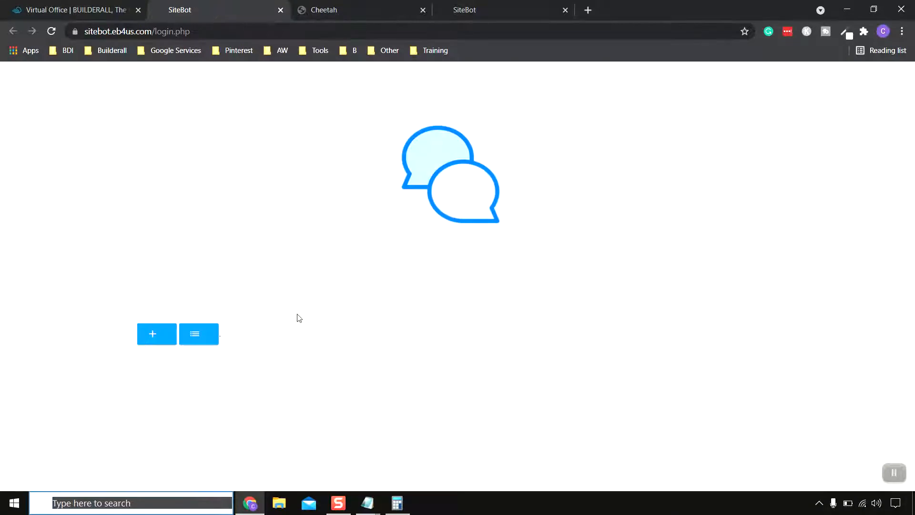
{"action": "left_click", "coordinate": [361, 390]}
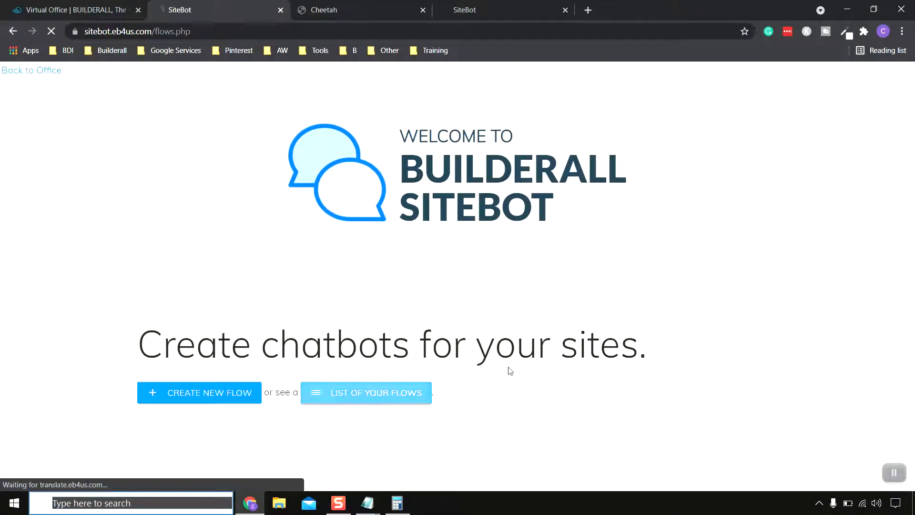
{"action": "left_click", "coordinate": [172, 224]}
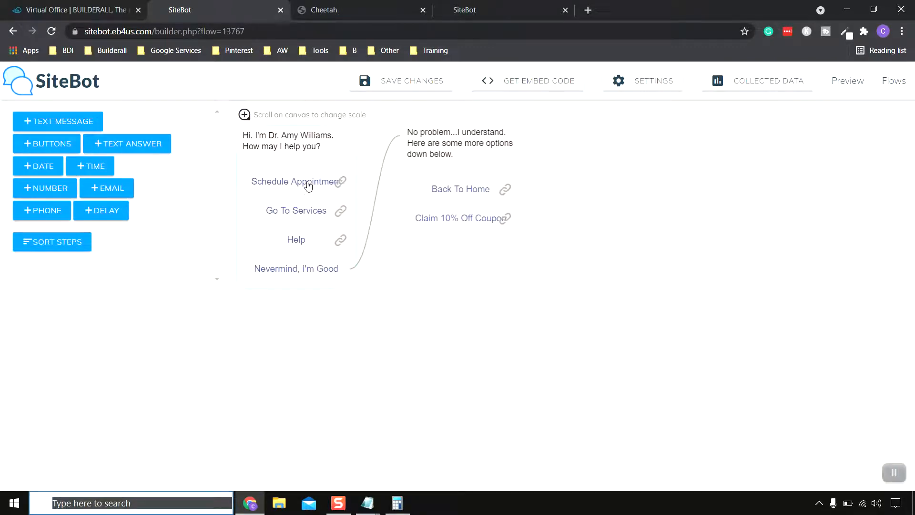
Close the Virtual Office browser tab and return to the new SiteBot flow with the greeting block.
{"action": "left_click", "coordinate": [377, 10]}
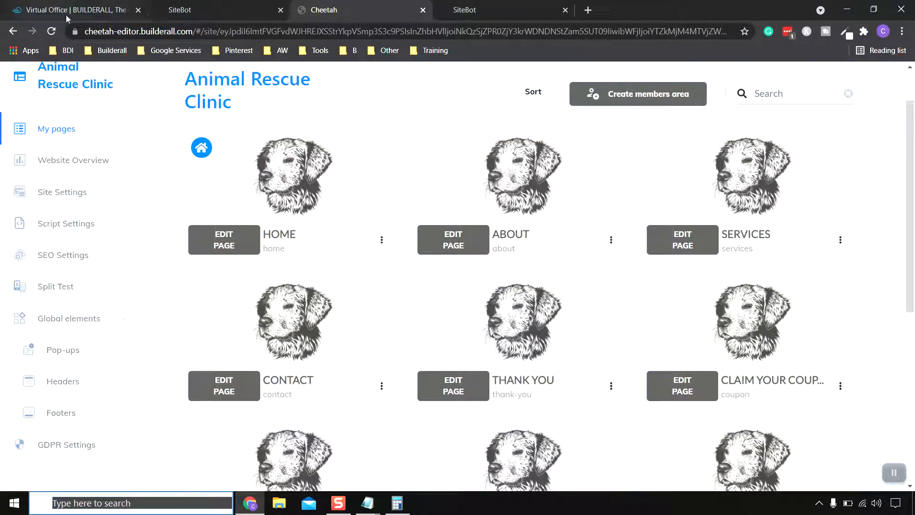
{"action": "left_click", "coordinate": [138, 10]}
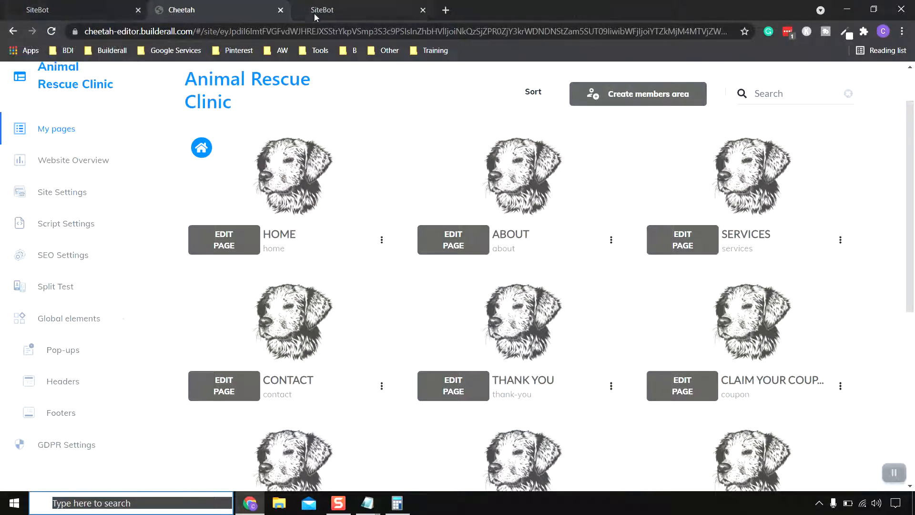
{"action": "left_click", "coordinate": [332, 9]}
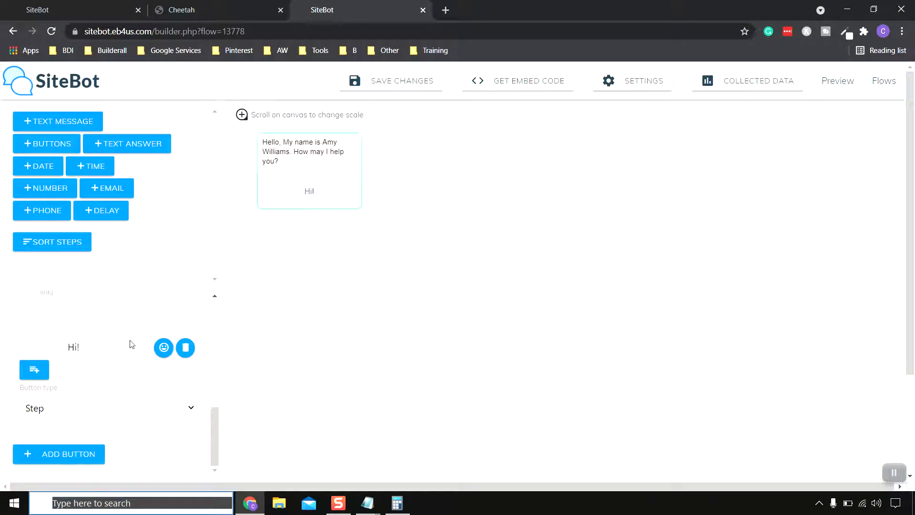
Replace the greeting block's "Hi!" button label with "Schedule An Appointment".
{"action": "left_click_drag", "start_coordinate": [87, 349], "coordinate": [55, 348]}
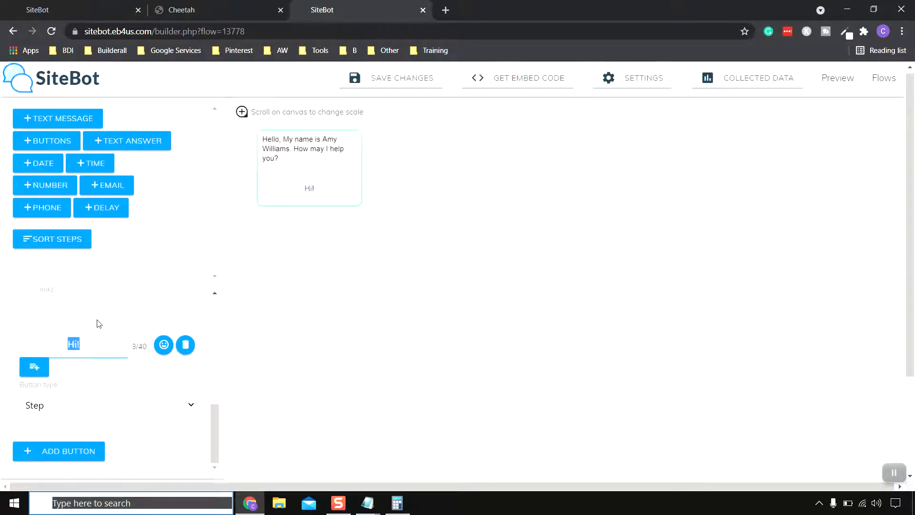
{"action": "scroll", "coordinate": [112, 319], "scroll_direction": "down", "scroll_amount": 1}
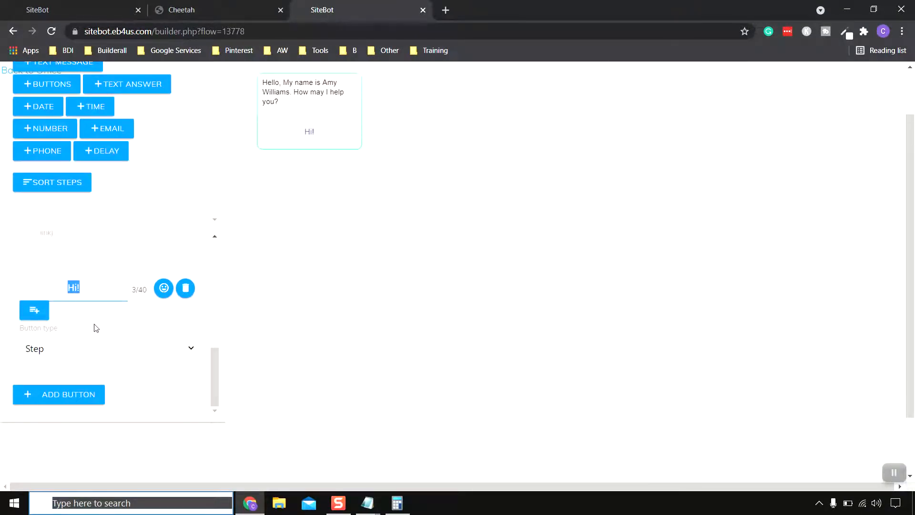
{"action": "type", "text": "Schedule An A"}
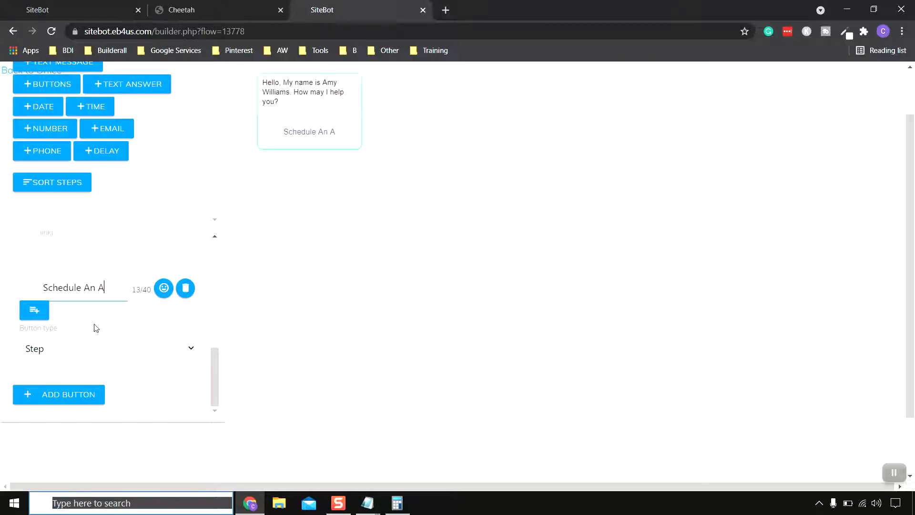
{"action": "type", "text": "ppintment"}
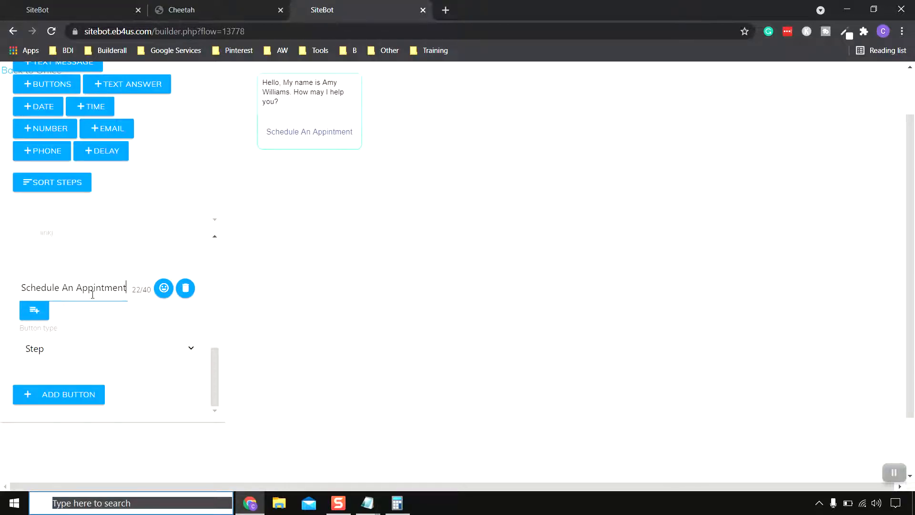
{"action": "left_click", "coordinate": [102, 276]}
{"action": "type", "text": "o"}
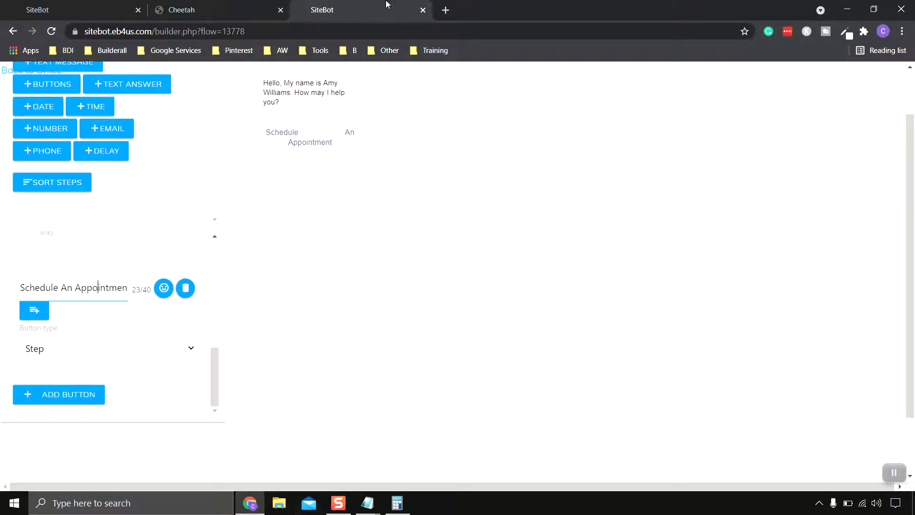
Check the button wording in the reference flow and shorten the new flow's button label to "Schedule Appointment".
{"action": "left_click", "coordinate": [82, 6]}
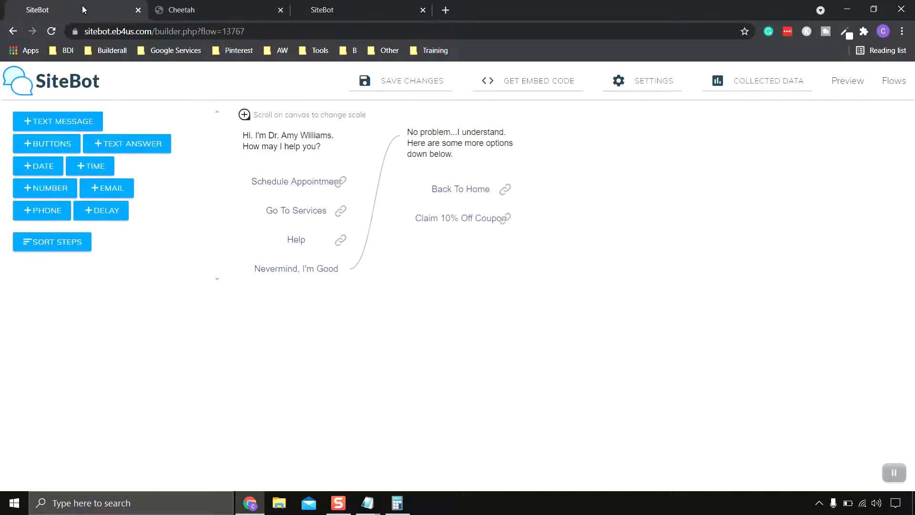
{"action": "left_click", "coordinate": [361, 12]}
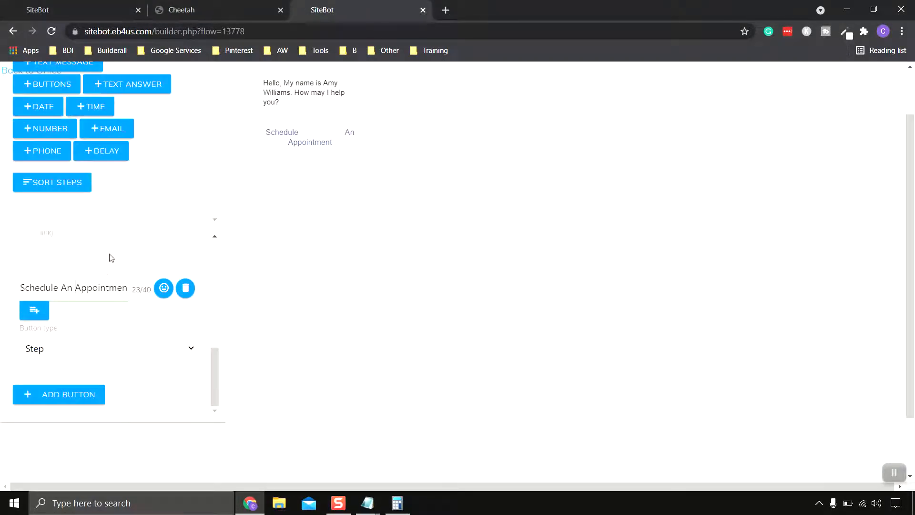
{"action": "key", "text": "BackSpace"}
{"action": "key", "text": "BackSpace"}
{"action": "key", "text": "BackSpace"}
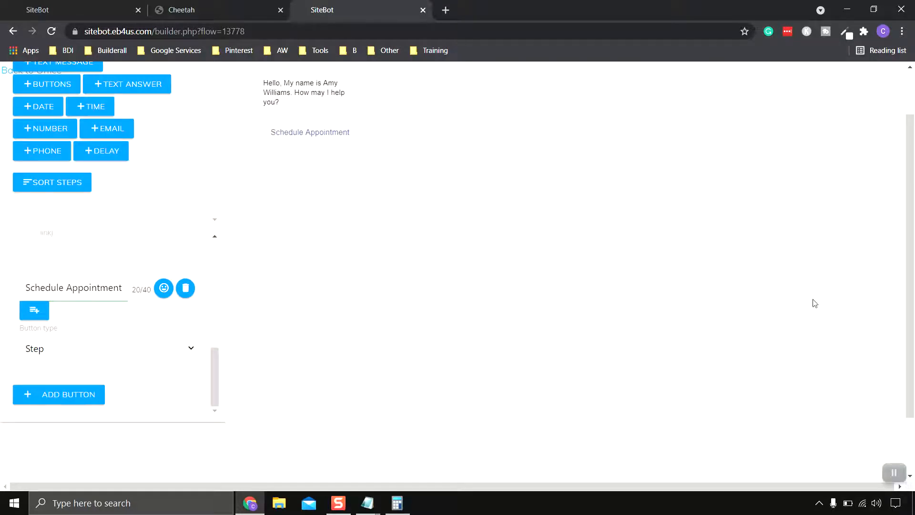
Review the Schedule Appointment button's type options and examine how the reference flow's buttons link to pages or to the second message.
{"action": "scroll", "coordinate": [553, 225], "scroll_direction": "up", "scroll_amount": 1}
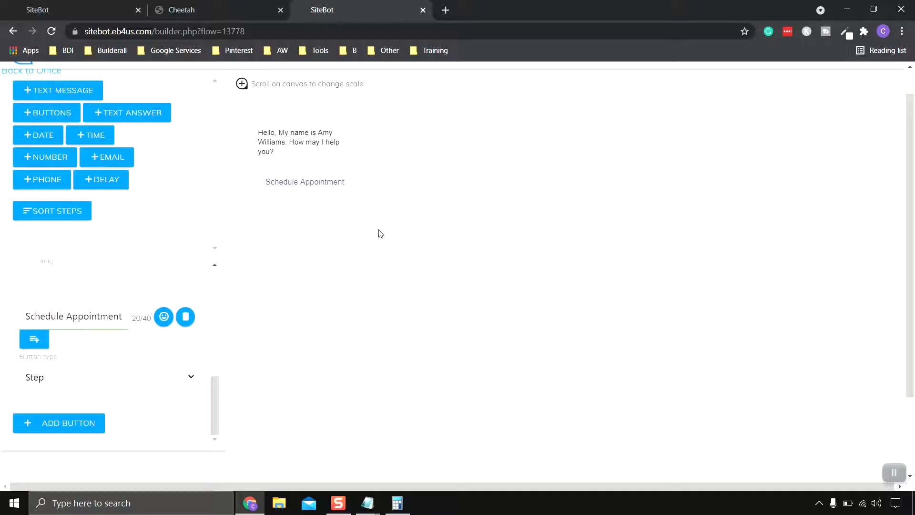
{"action": "scroll", "coordinate": [381, 233], "scroll_direction": "up", "scroll_amount": 1}
{"action": "scroll", "coordinate": [120, 351], "scroll_direction": "down", "scroll_amount": 1}
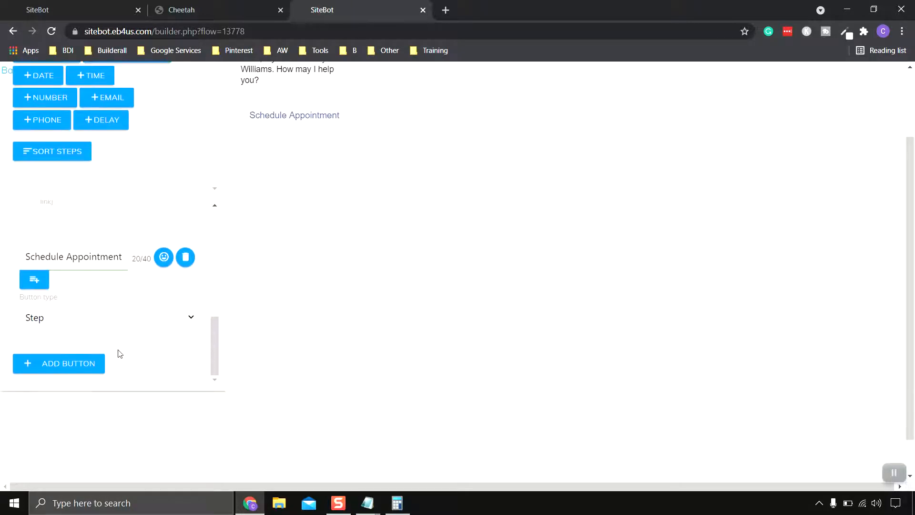
{"action": "left_click", "coordinate": [82, 322]}
{"action": "left_click", "coordinate": [103, 307]}
{"action": "left_click", "coordinate": [84, 10]}
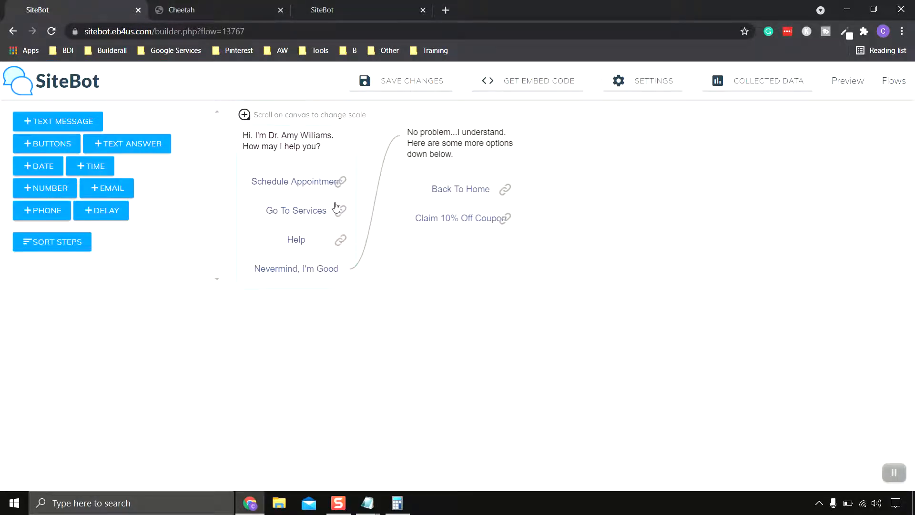
{"action": "left_click", "coordinate": [367, 257]}
{"action": "left_click", "coordinate": [399, 139]}
{"action": "left_click", "coordinate": [360, 268]}
{"action": "left_click", "coordinate": [365, 6]}
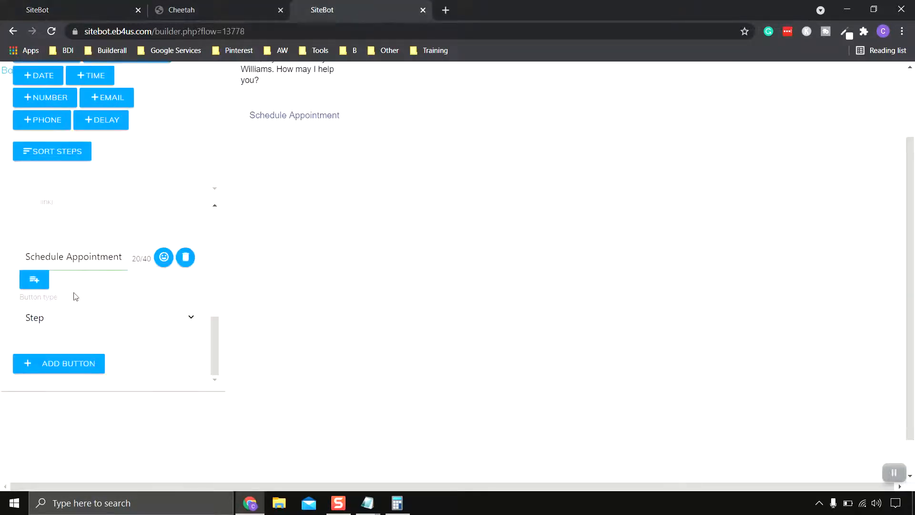
Set the Schedule Appointment button's type to Link and move the greeting block lower on the canvas.
{"action": "left_click", "coordinate": [72, 320]}
{"action": "left_click", "coordinate": [58, 347]}
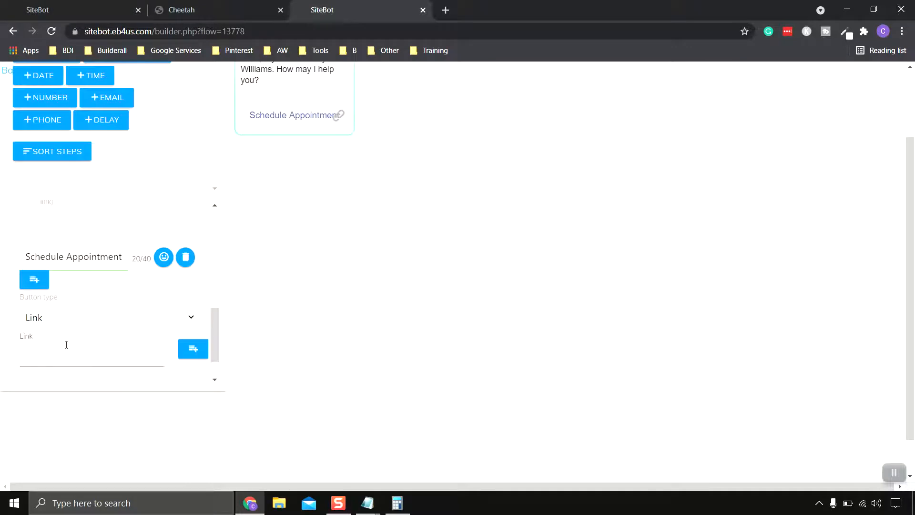
{"action": "scroll", "coordinate": [66, 345], "scroll_direction": "down", "scroll_amount": 1}
{"action": "left_click", "coordinate": [79, 313]}
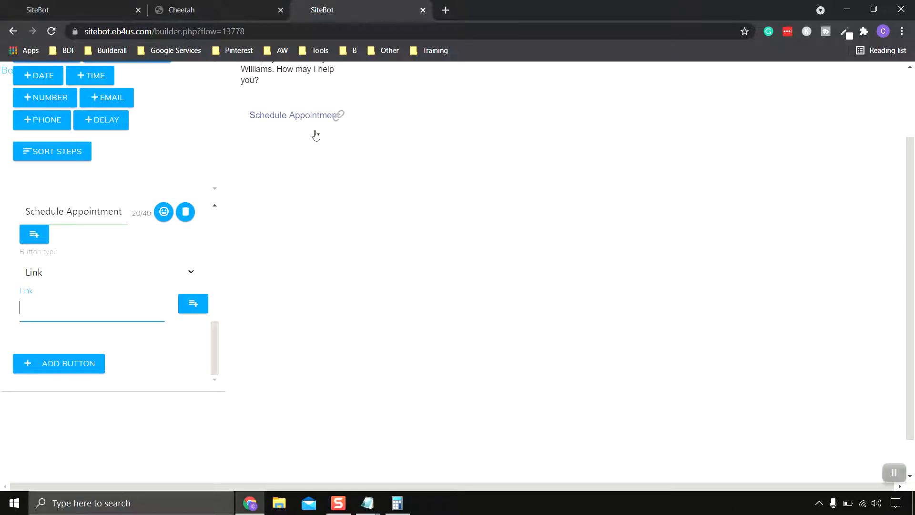
{"action": "left_click", "coordinate": [334, 161]}
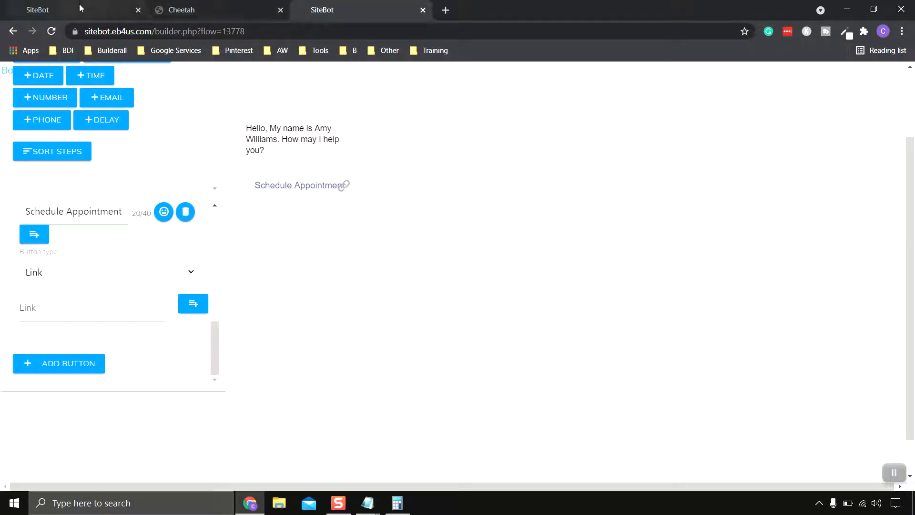
Switch to Cheetah, open the live page of the Schedule An Appointment entry and copy its full URL.
{"action": "left_click", "coordinate": [195, 9]}
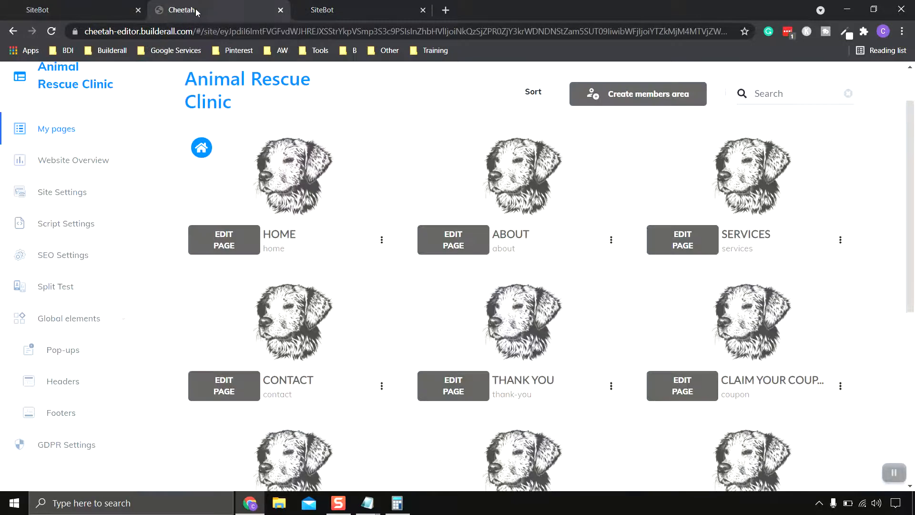
{"action": "scroll", "coordinate": [528, 245], "scroll_direction": "down", "scroll_amount": 4}
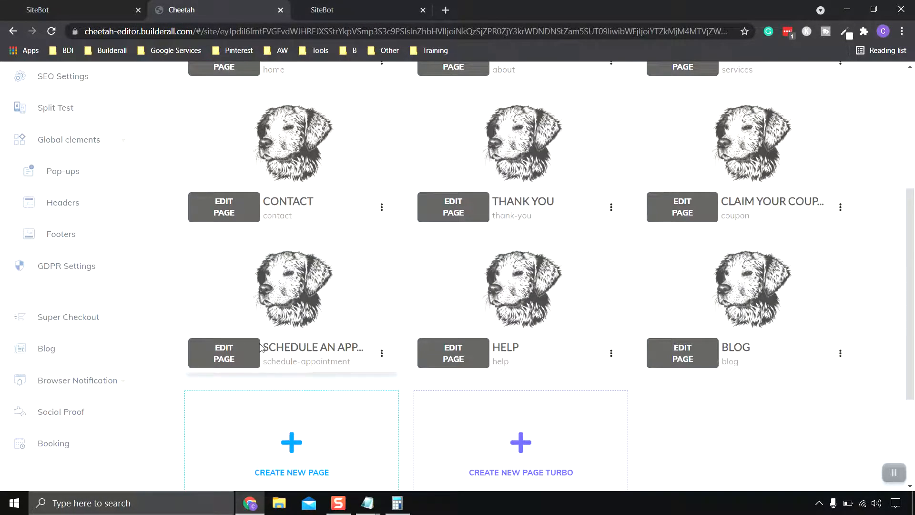
{"action": "left_click", "coordinate": [382, 354]}
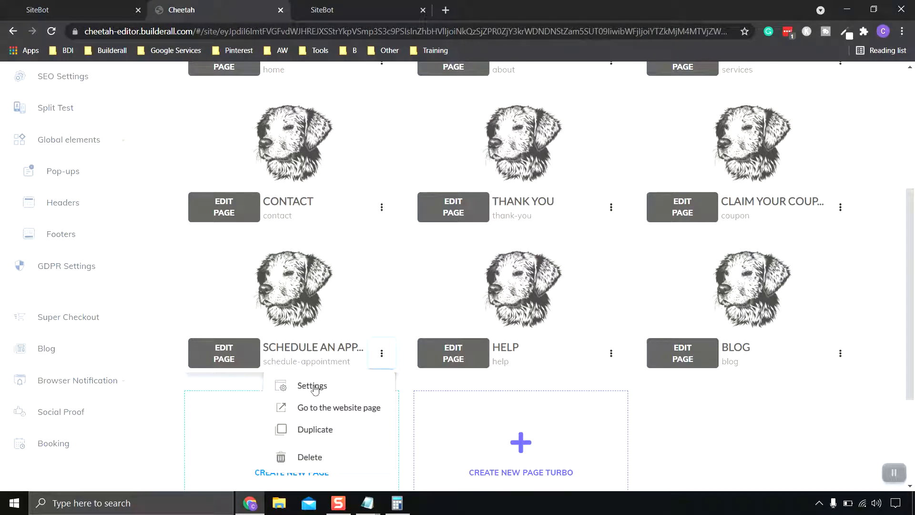
{"action": "left_click", "coordinate": [326, 415]}
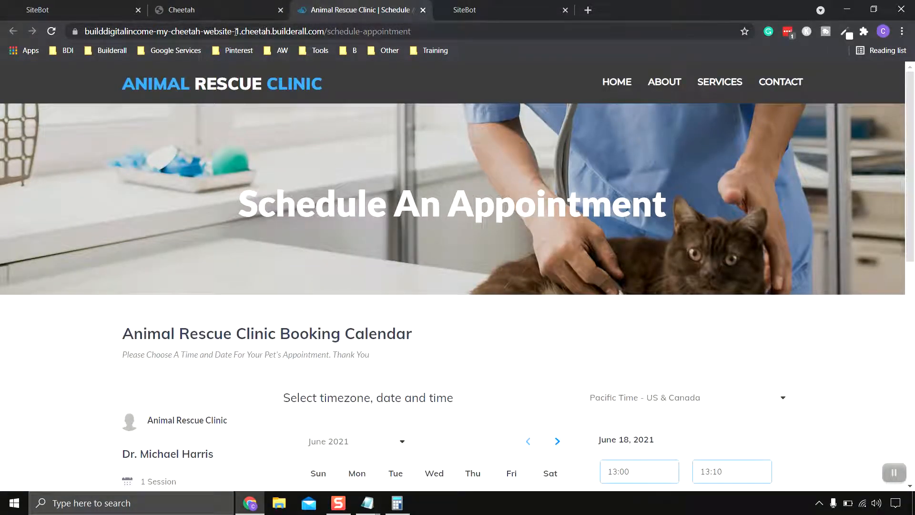
{"action": "left_click", "coordinate": [236, 32]}
{"action": "right_click", "coordinate": [230, 31]}
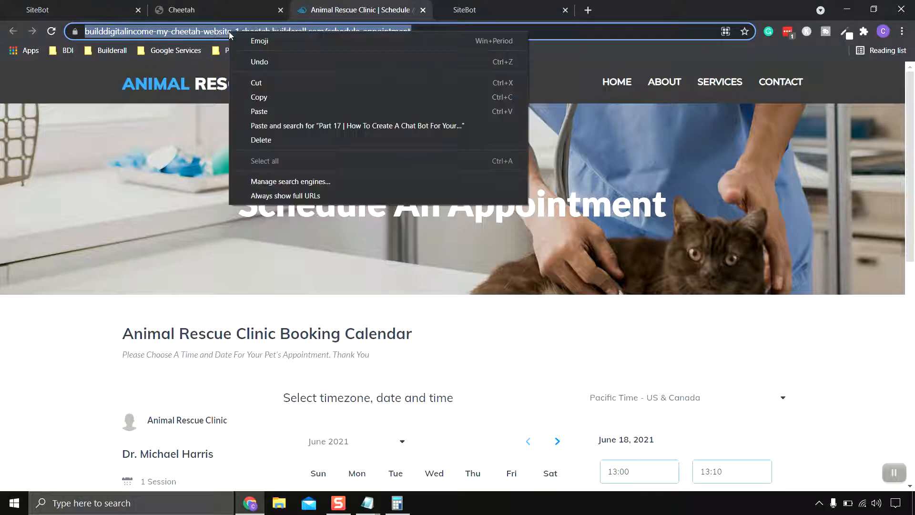
{"action": "left_click", "coordinate": [294, 95]}
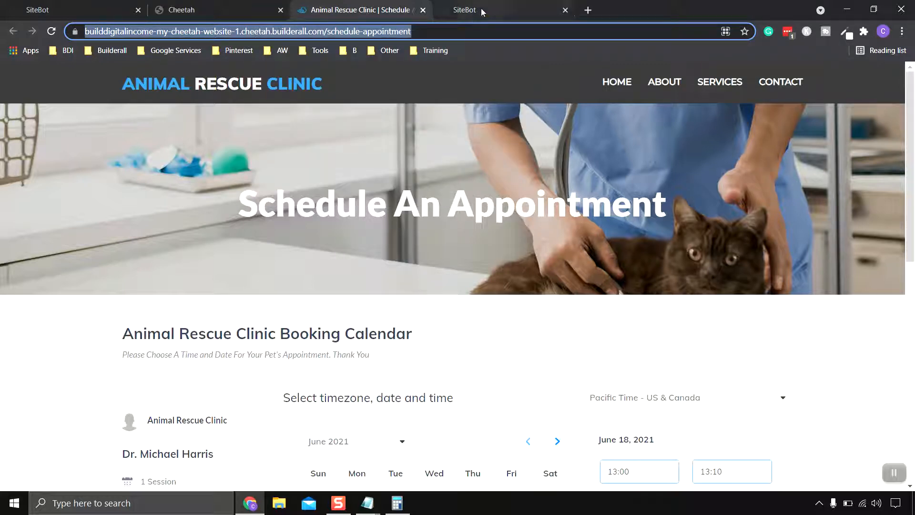
Close the live page, return to the new SiteBot flow and paste the copied URL as the Schedule Appointment button's link.
{"action": "left_click", "coordinate": [422, 10]}
{"action": "left_click", "coordinate": [318, 16]}
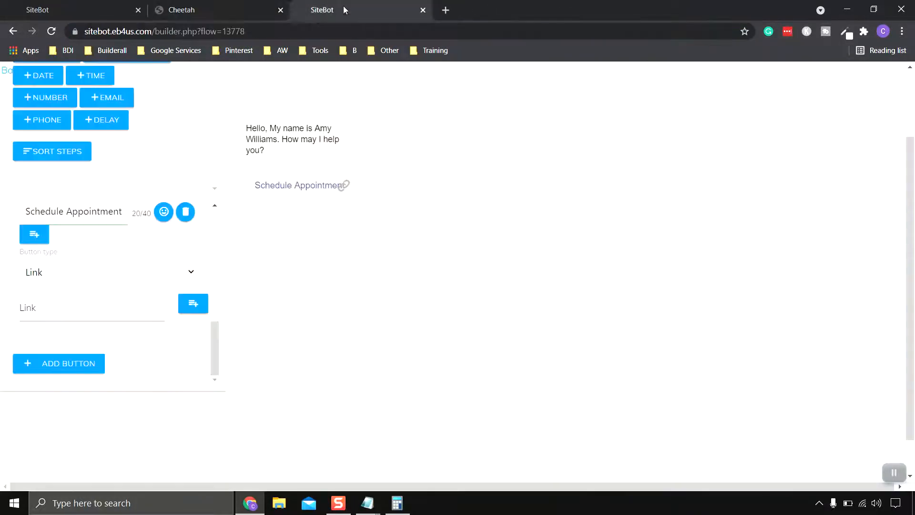
{"action": "left_click", "coordinate": [51, 308]}
{"action": "right_click", "coordinate": [52, 309]}
{"action": "left_click", "coordinate": [103, 195]}
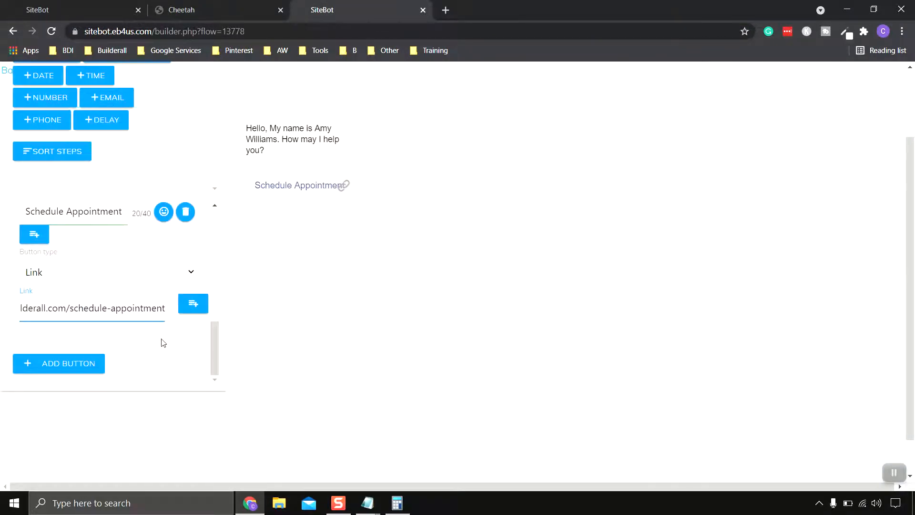
{"action": "left_click", "coordinate": [147, 346]}
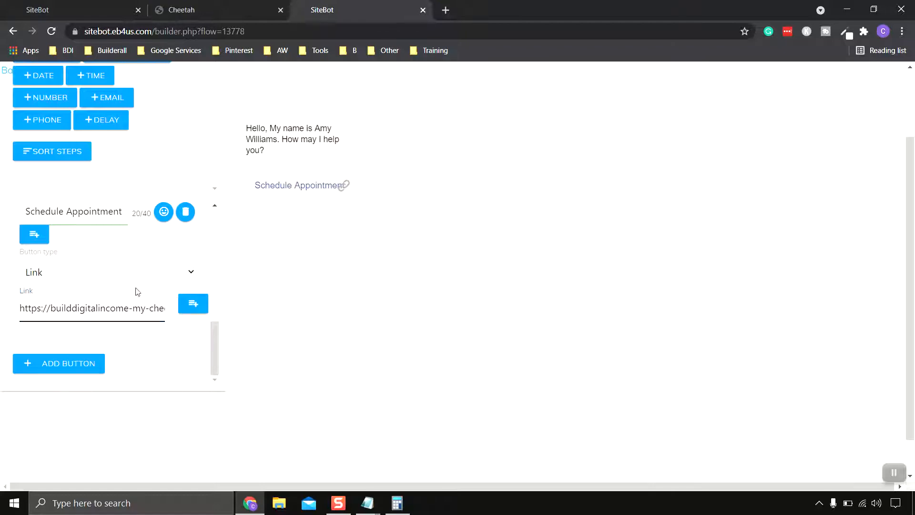
Add a second button to the greeting block, label it Go To Services as in the reference flow and set its type to Link.
{"action": "left_click", "coordinate": [63, 370]}
{"action": "scroll", "coordinate": [186, 329], "scroll_direction": "down", "scroll_amount": 3}
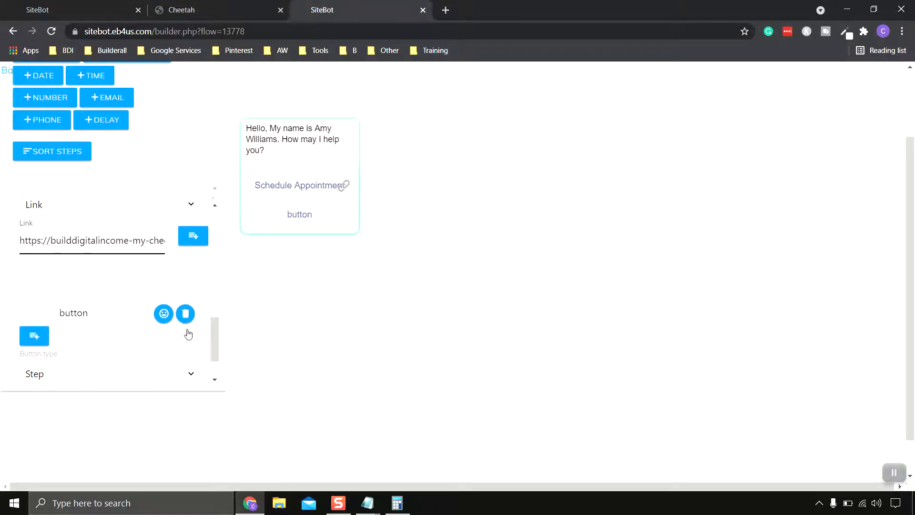
{"action": "left_click_drag", "start_coordinate": [109, 266], "coordinate": [57, 263]}
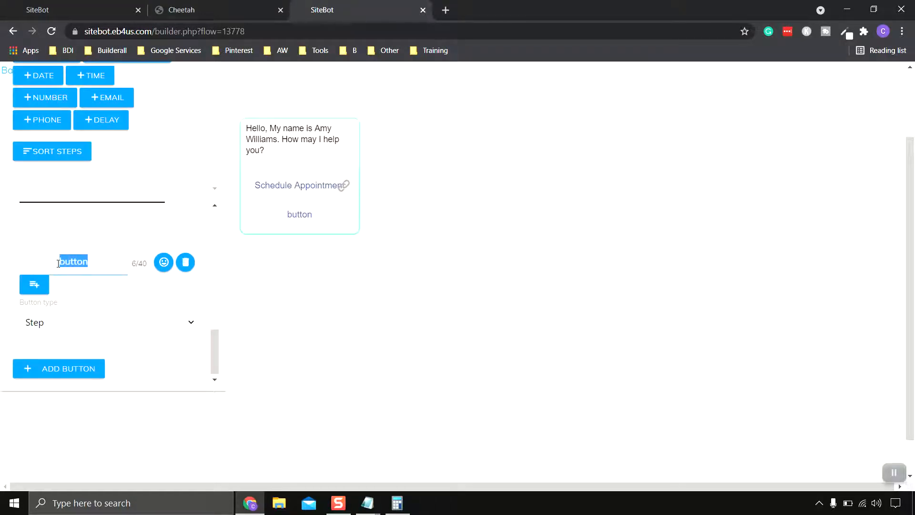
{"action": "left_click", "coordinate": [101, 5]}
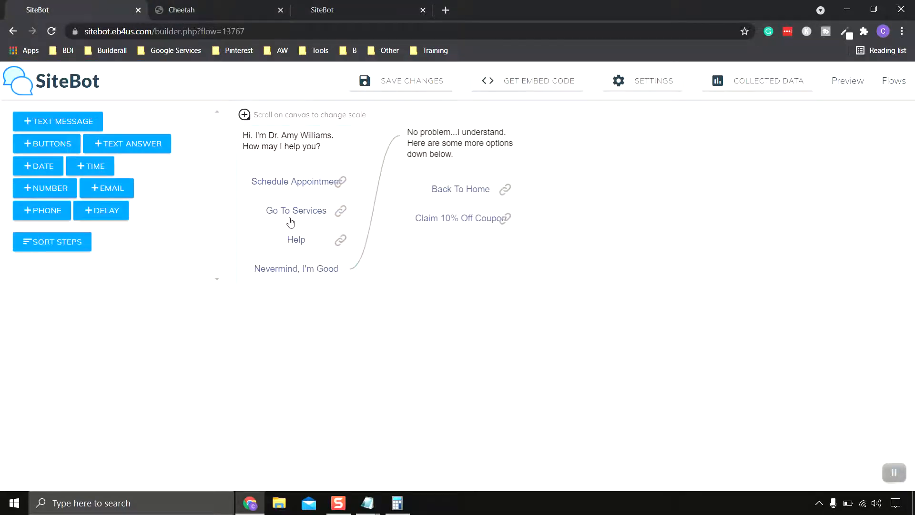
{"action": "left_click", "coordinate": [376, 6]}
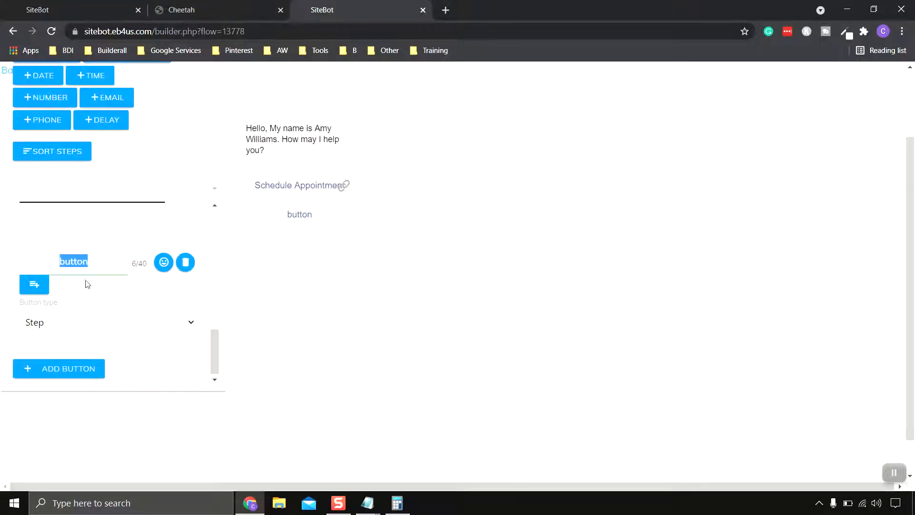
{"action": "type", "text": "Go GT"}
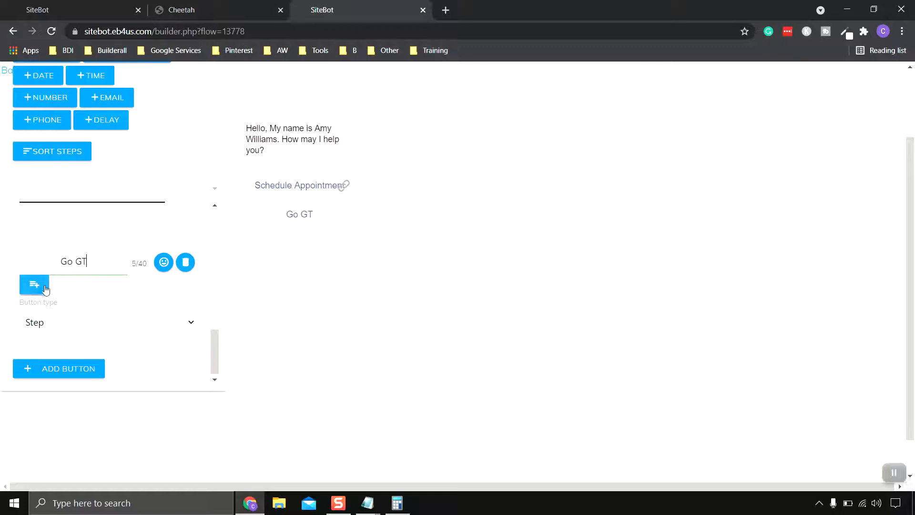
{"action": "type", "text": "o Services"}
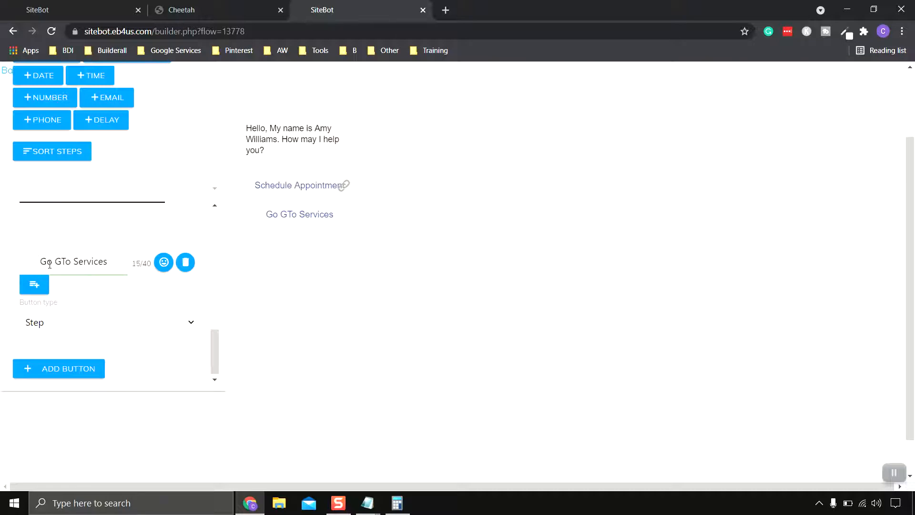
{"action": "key", "text": "BackSpace"}
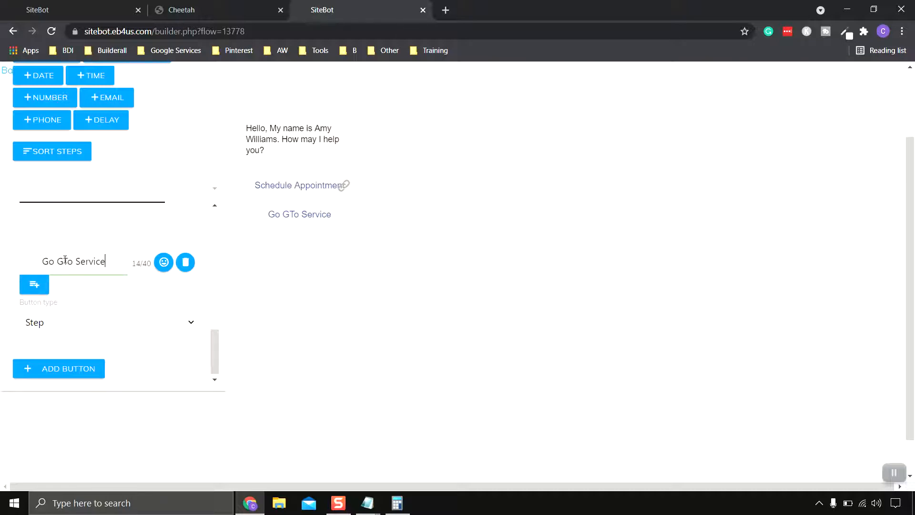
{"action": "key", "text": "BackSpace"}
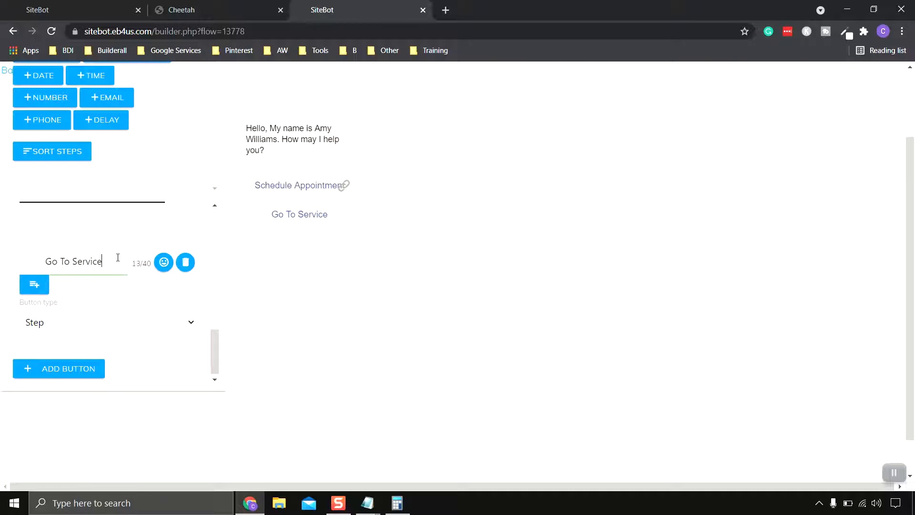
{"action": "type", "text": "s"}
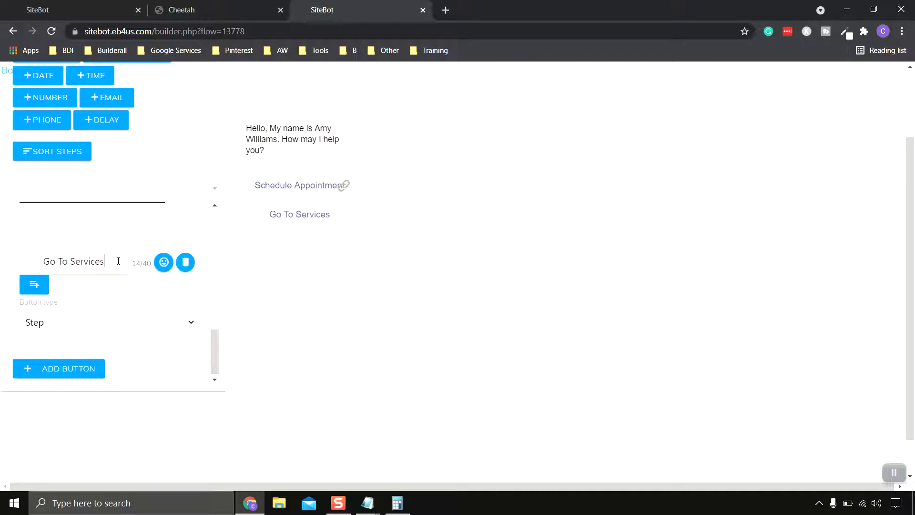
{"action": "left_click", "coordinate": [90, 328]}
{"action": "left_click", "coordinate": [55, 358]}
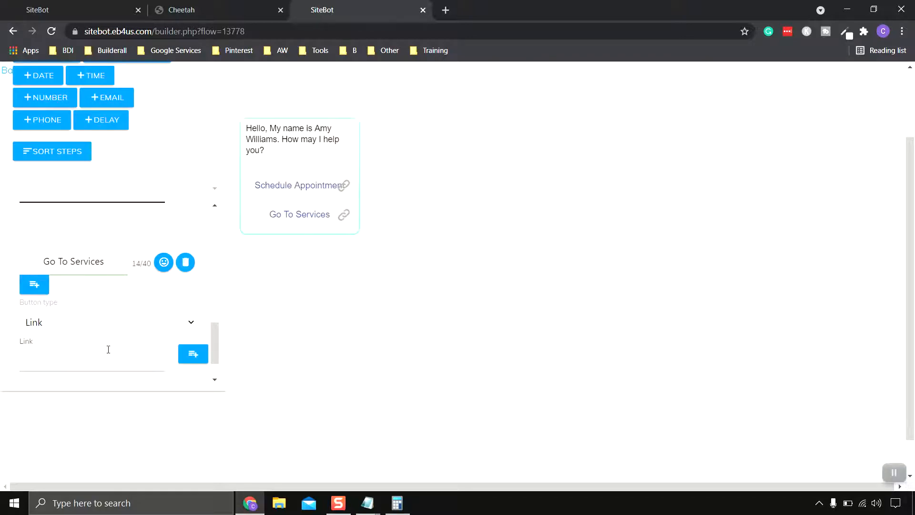
Switch to Cheetah, open the live page of the Services entry and copy its full URL.
{"action": "left_click", "coordinate": [207, 7]}
{"action": "scroll", "coordinate": [535, 342], "scroll_direction": "up", "scroll_amount": 3}
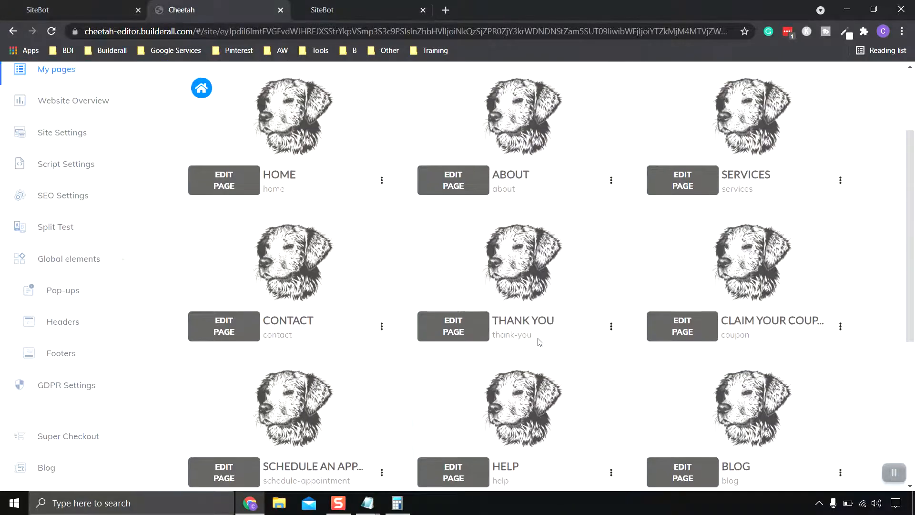
{"action": "scroll", "coordinate": [785, 164], "scroll_direction": "up", "scroll_amount": 2}
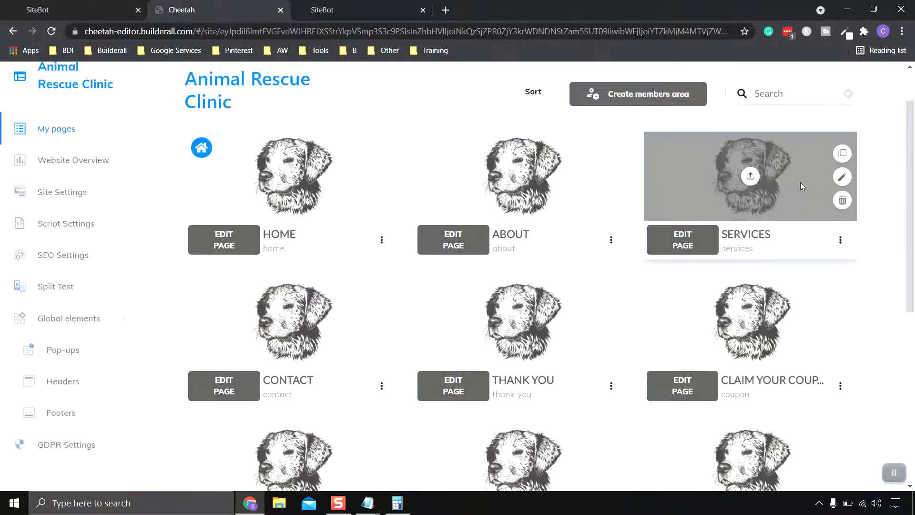
{"action": "left_click", "coordinate": [841, 242]}
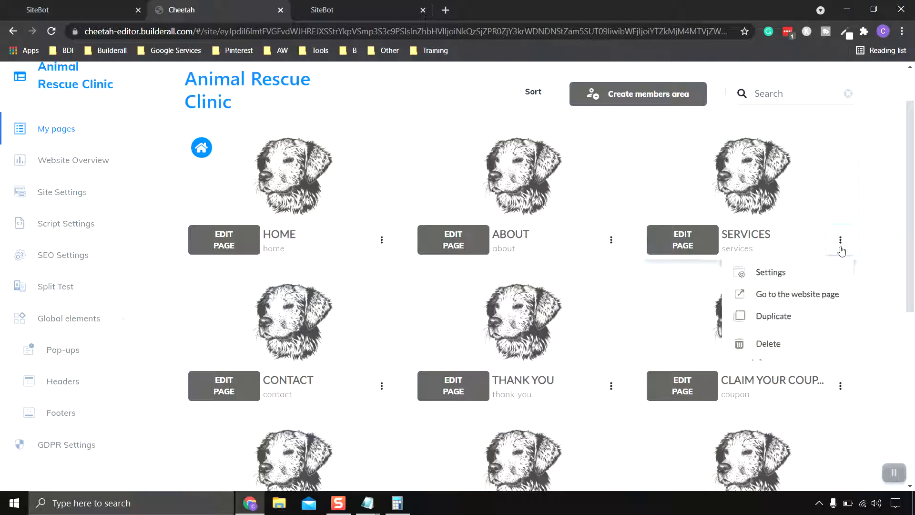
{"action": "left_click", "coordinate": [823, 294]}
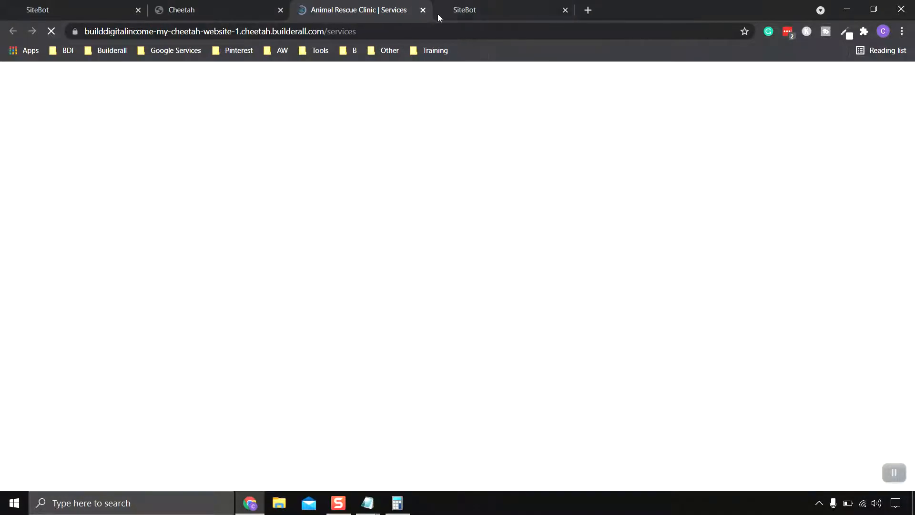
{"action": "left_click", "coordinate": [222, 32]}
{"action": "right_click", "coordinate": [221, 32]}
{"action": "left_click", "coordinate": [271, 97]}
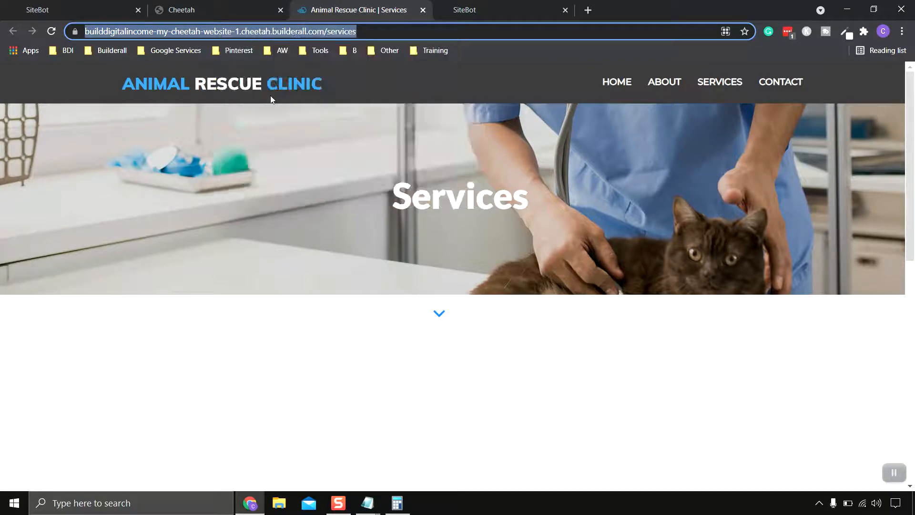
Close the live Services page, return to the new SiteBot flow and paste the copied URL as the Go To Services button's link.
{"action": "left_click", "coordinate": [386, 13]}
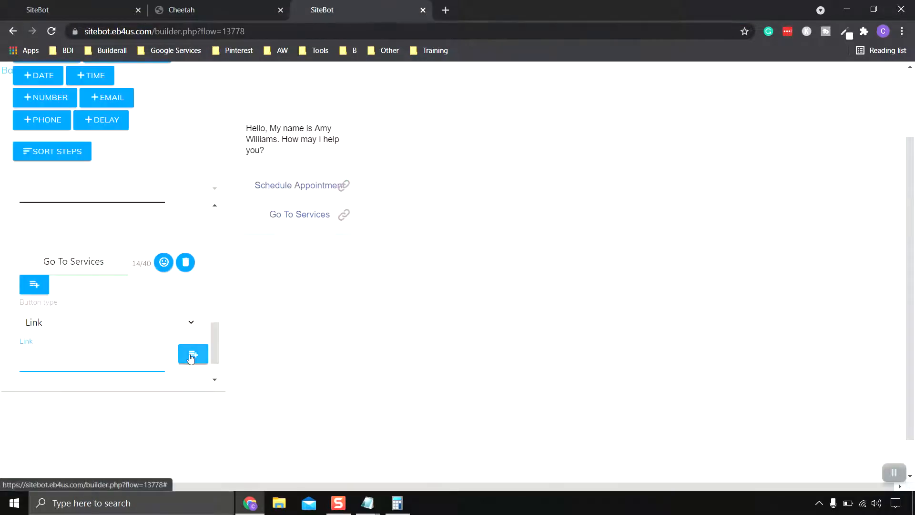
{"action": "right_click", "coordinate": [69, 363]}
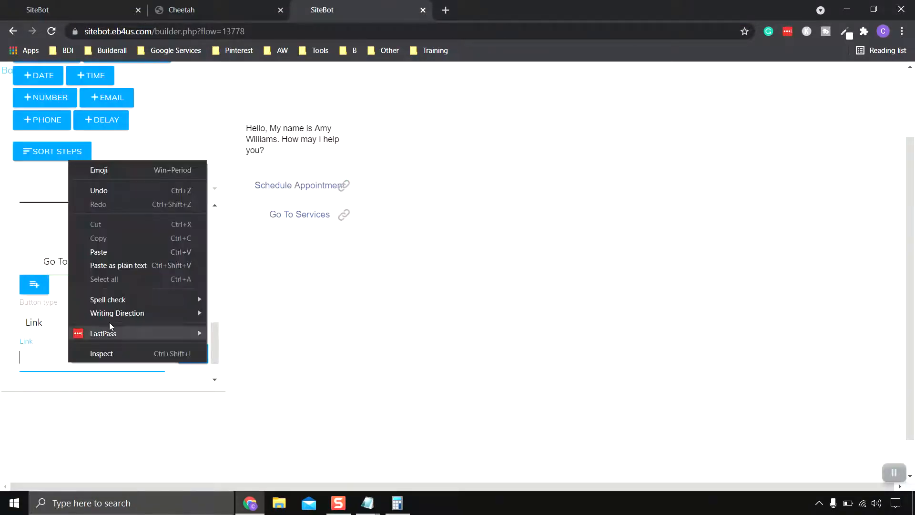
{"action": "left_click", "coordinate": [109, 249]}
{"action": "left_click_drag", "start_coordinate": [214, 332], "coordinate": [215, 354]}
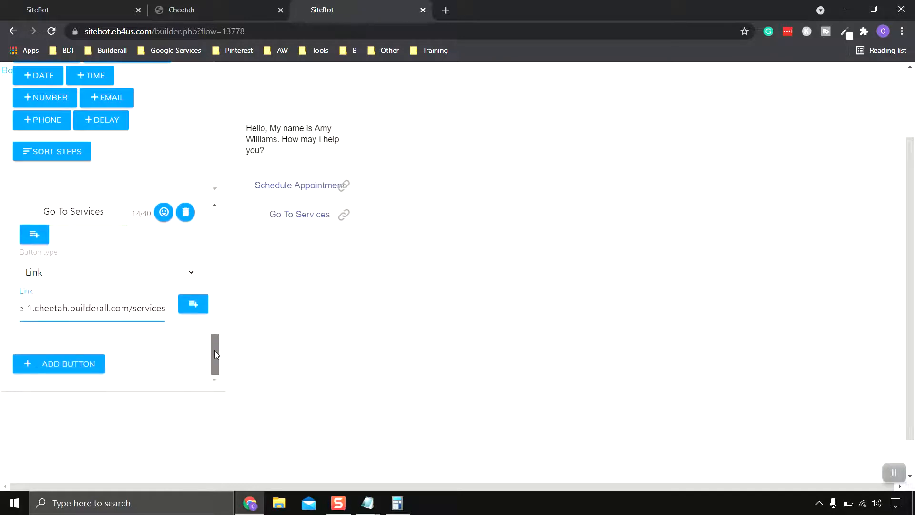
{"action": "left_click", "coordinate": [151, 341]}
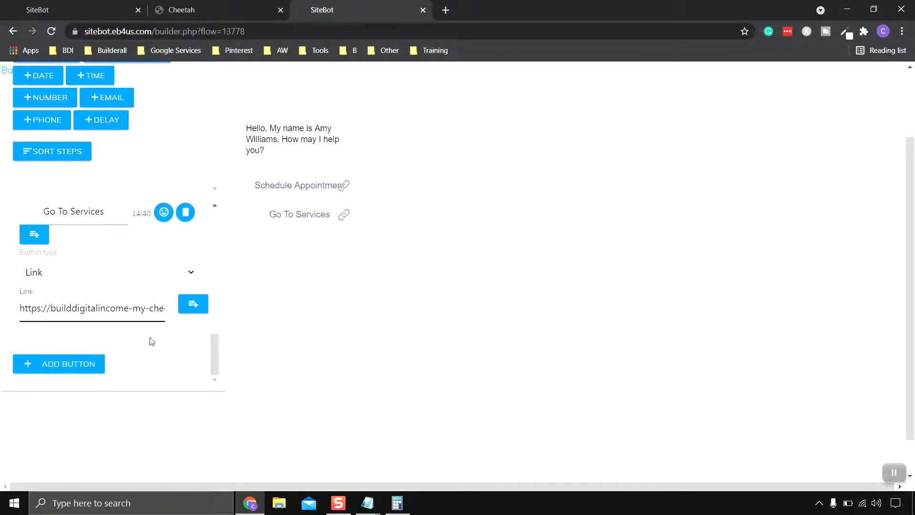
Check the reference flow, then add a third greeting button labelled Help and set its type to Link.
{"action": "left_click", "coordinate": [74, 12]}
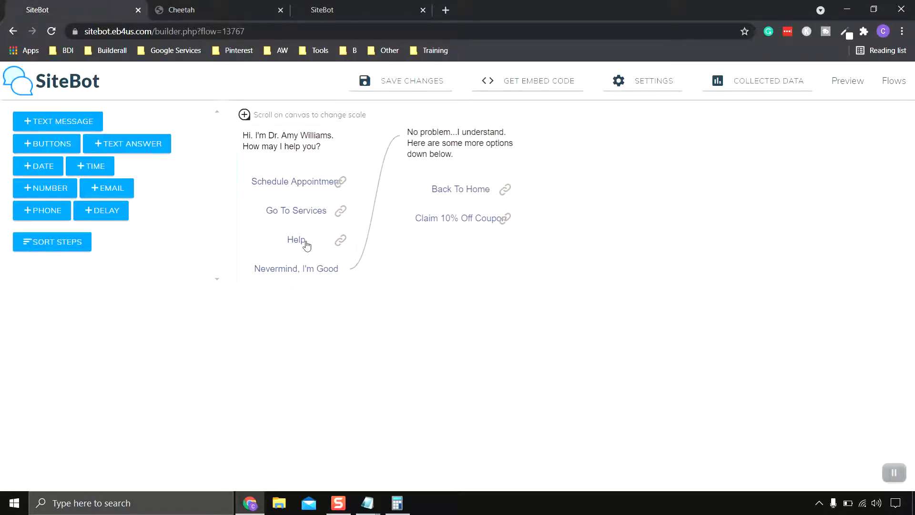
{"action": "left_click", "coordinate": [373, 8]}
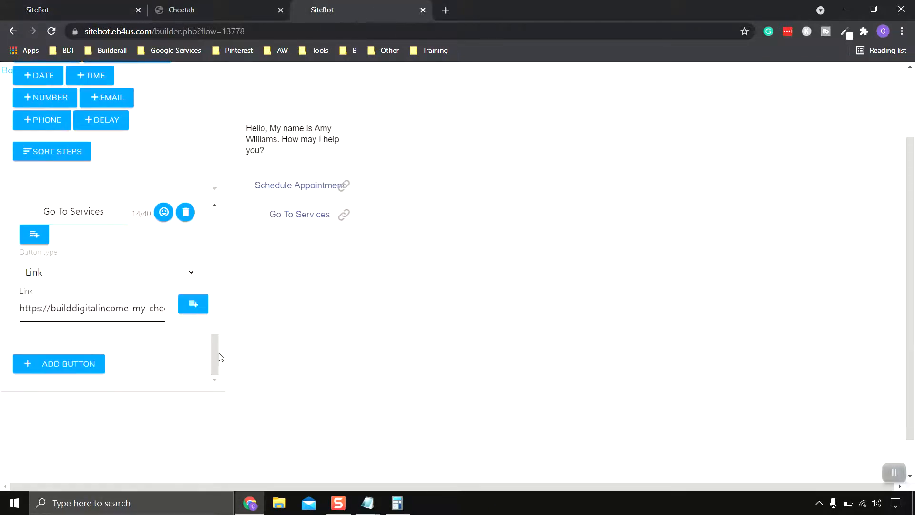
{"action": "left_click", "coordinate": [56, 364]}
{"action": "scroll", "coordinate": [90, 360], "scroll_direction": "down", "scroll_amount": 3}
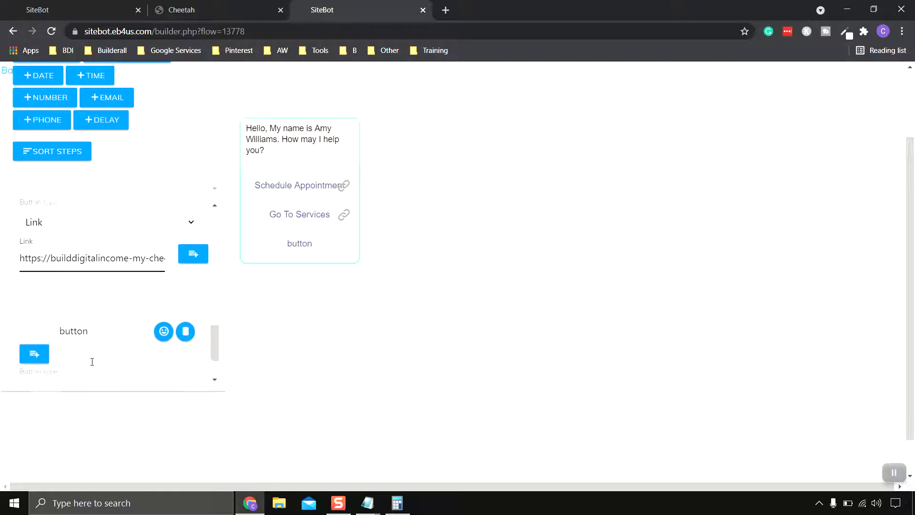
{"action": "left_click_drag", "start_coordinate": [106, 261], "coordinate": [39, 267]}
{"action": "type", "text": "Help"}
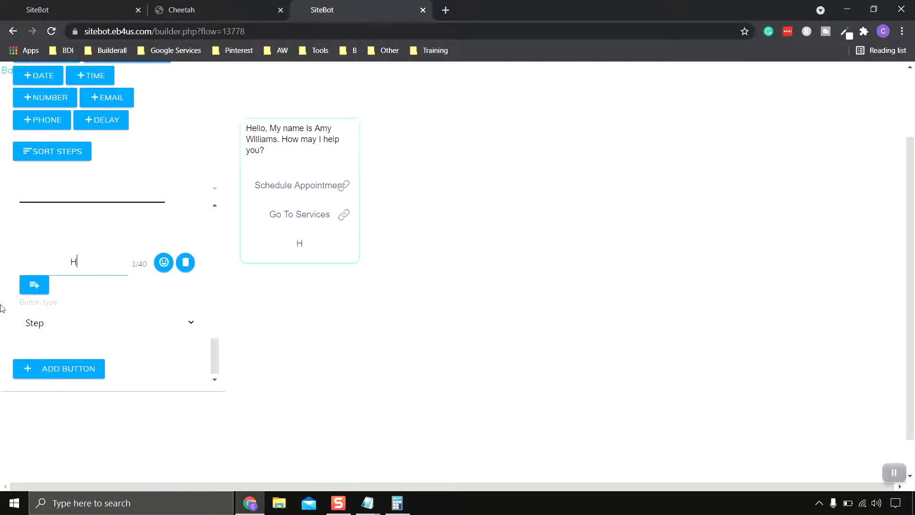
{"action": "left_click", "coordinate": [82, 331]}
{"action": "left_click", "coordinate": [78, 351]}
{"action": "scroll", "coordinate": [104, 337], "scroll_direction": "down", "scroll_amount": 1}
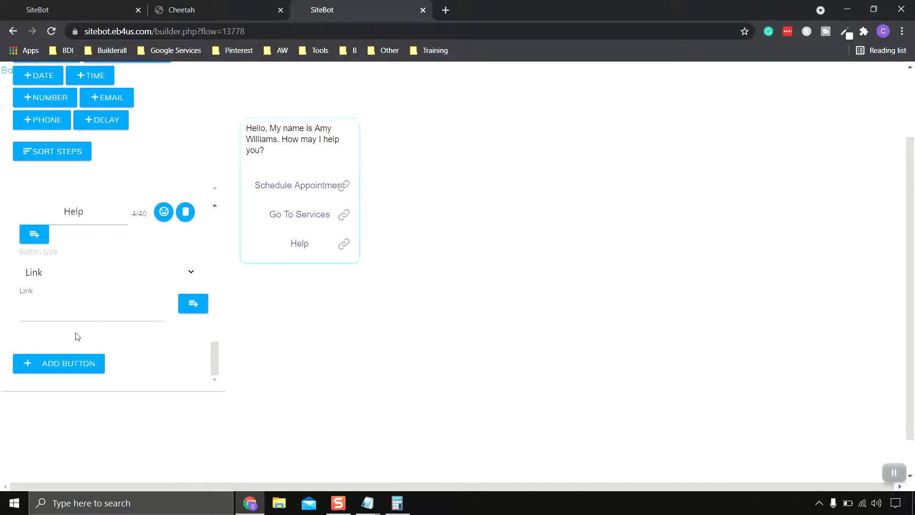
{"action": "left_click", "coordinate": [79, 311]}
Switch to Cheetah, open the live page of the Help entry and copy its full URL.
{"action": "left_click", "coordinate": [227, 8]}
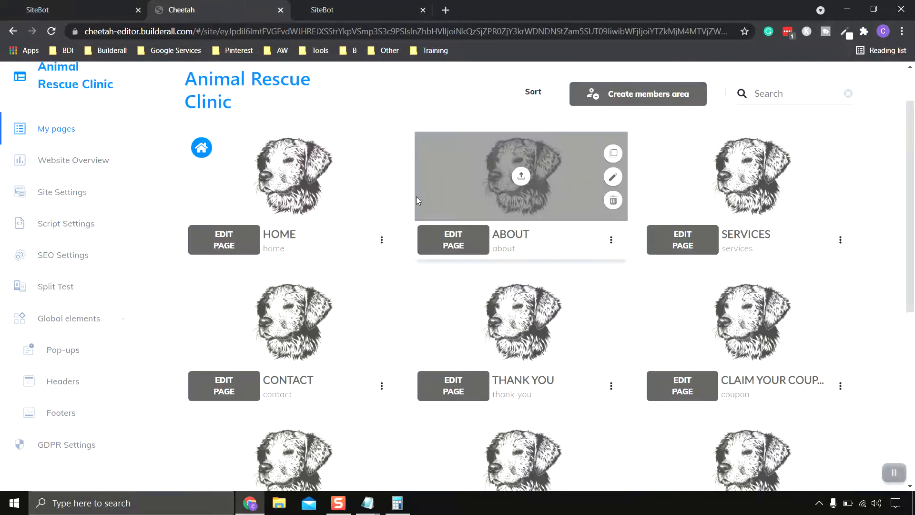
{"action": "scroll", "coordinate": [670, 207], "scroll_direction": "down", "scroll_amount": 5}
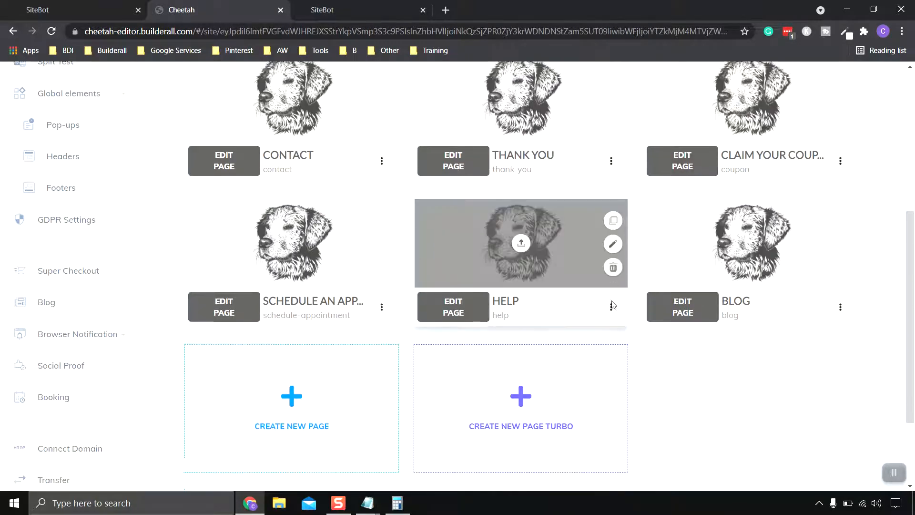
{"action": "left_click", "coordinate": [611, 293]}
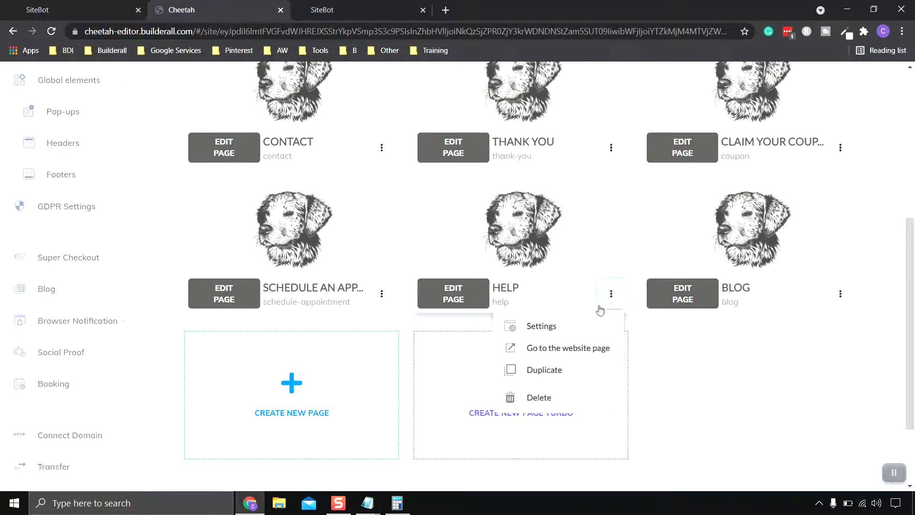
{"action": "left_click", "coordinate": [550, 350]}
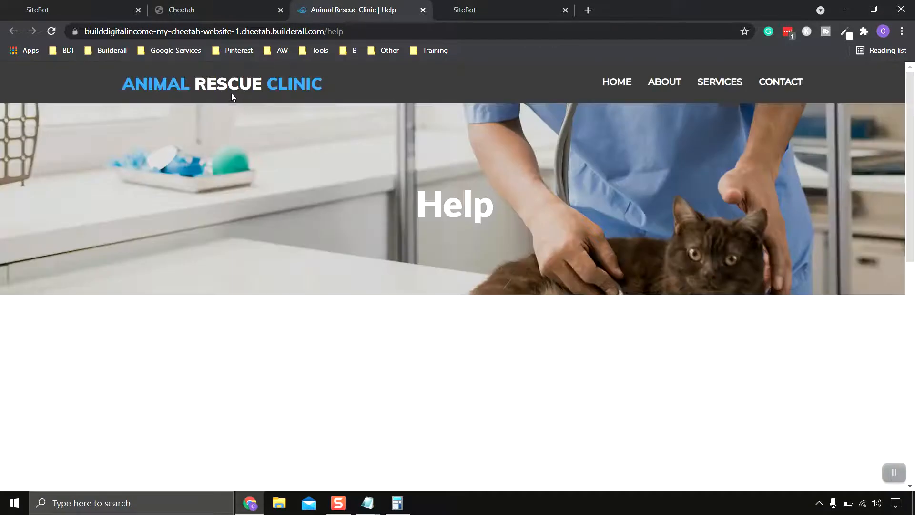
{"action": "left_click", "coordinate": [206, 32]}
{"action": "right_click", "coordinate": [206, 32]}
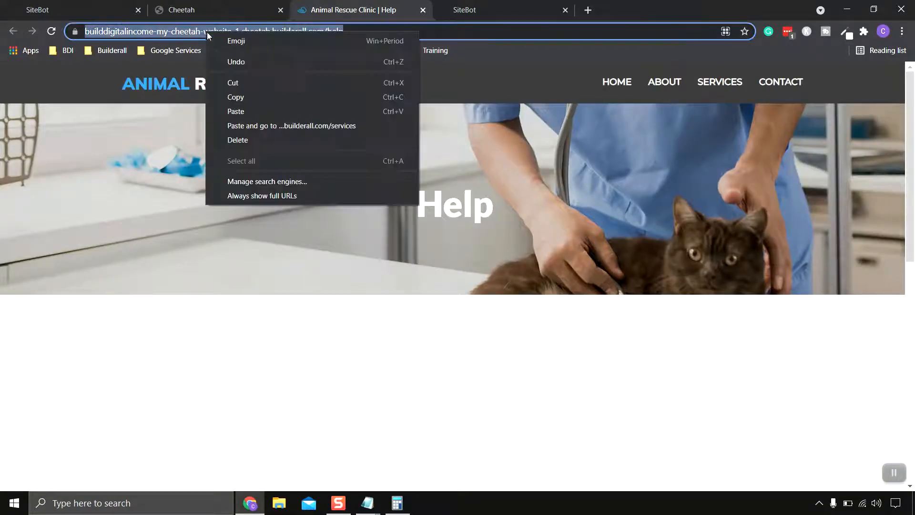
{"action": "left_click", "coordinate": [251, 95]}
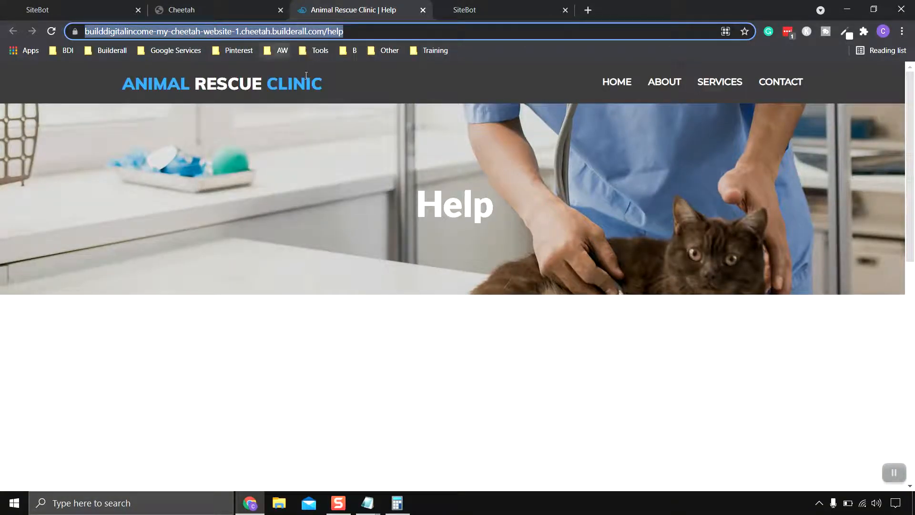
Close the live Help page, return to the new SiteBot flow and paste the copied URL as the Help button's link.
{"action": "left_click", "coordinate": [423, 10]}
{"action": "left_click", "coordinate": [355, 13]}
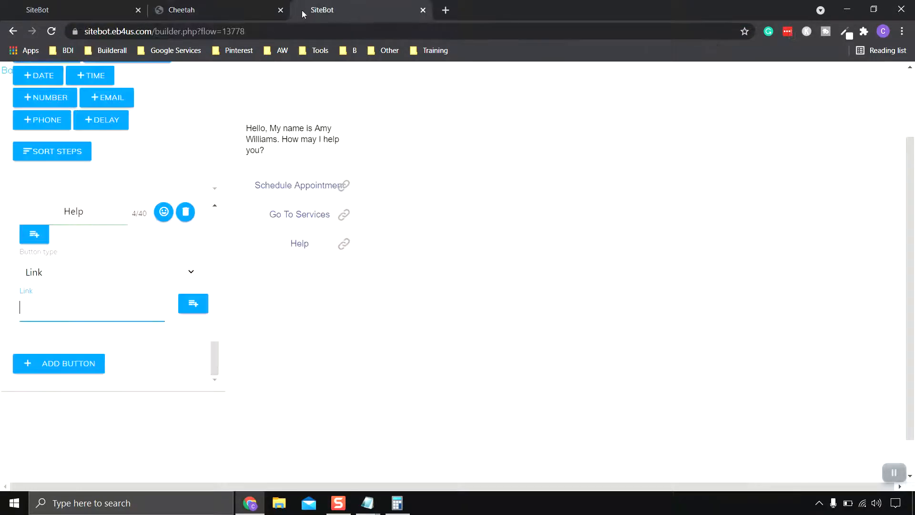
{"action": "right_click", "coordinate": [53, 311]}
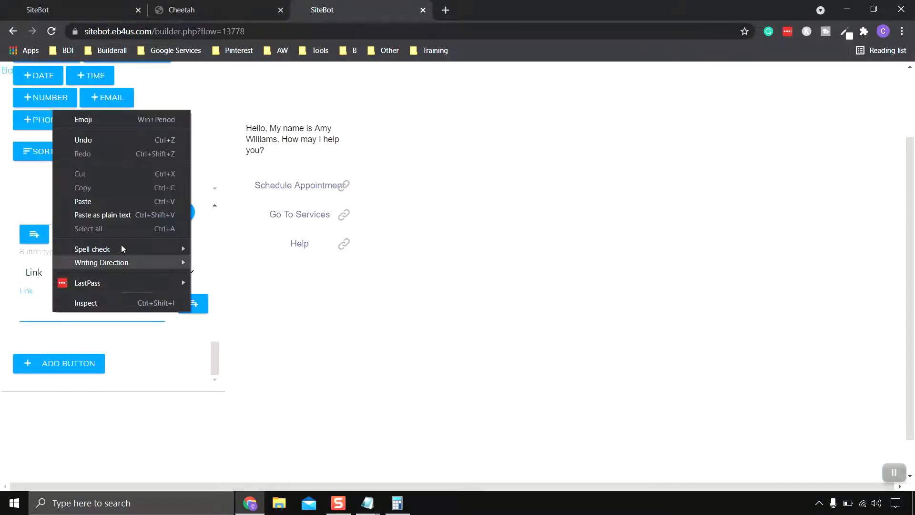
{"action": "left_click", "coordinate": [107, 198]}
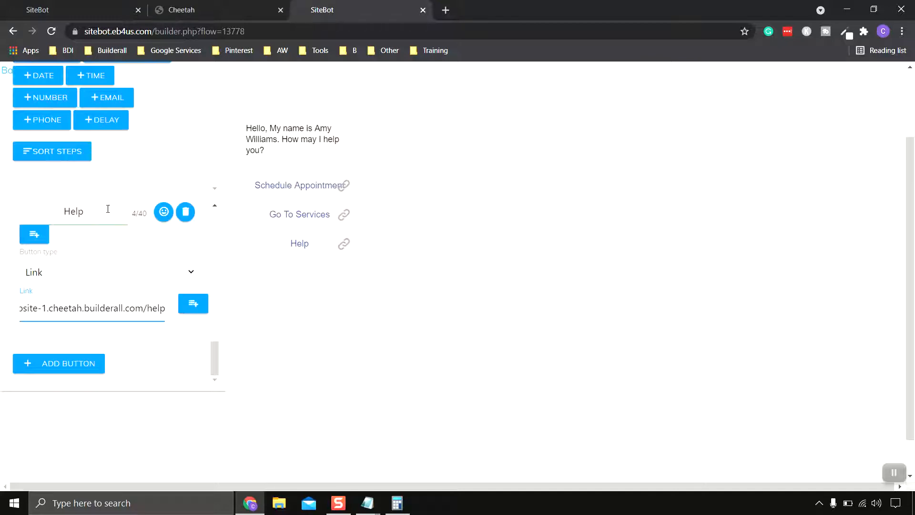
{"action": "left_click", "coordinate": [152, 339]}
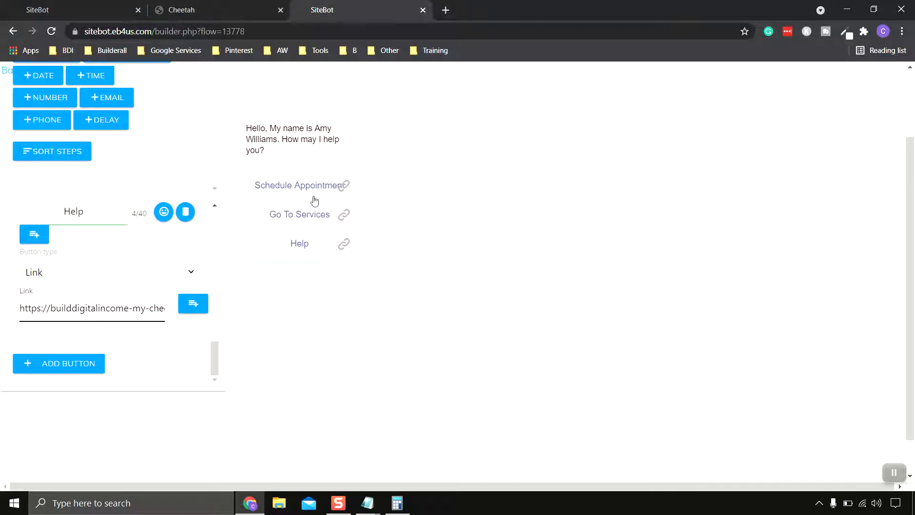
Add a fourth greeting button labelled "Nevermind, I'm Good" and keep its button type as Step.
{"action": "left_click", "coordinate": [70, 373]}
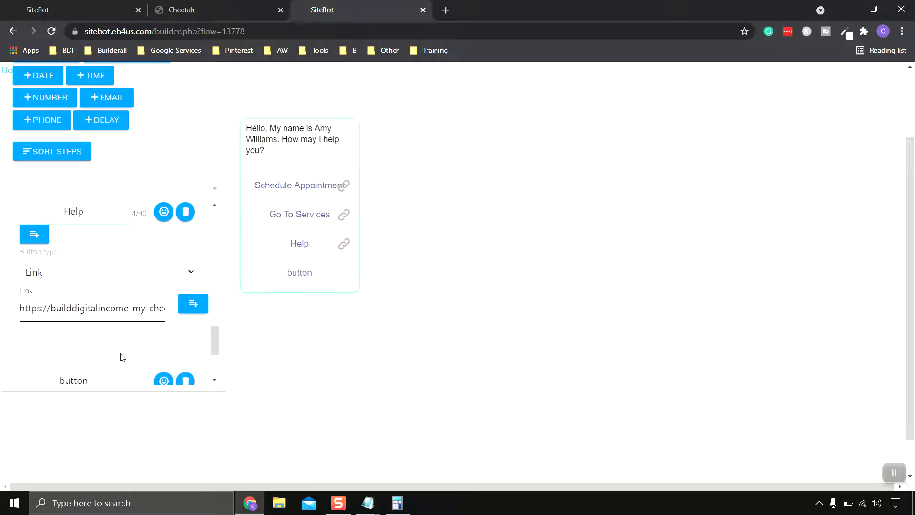
{"action": "left_click_drag", "start_coordinate": [215, 336], "coordinate": [216, 351]}
{"action": "left_click_drag", "start_coordinate": [91, 290], "coordinate": [49, 290]}
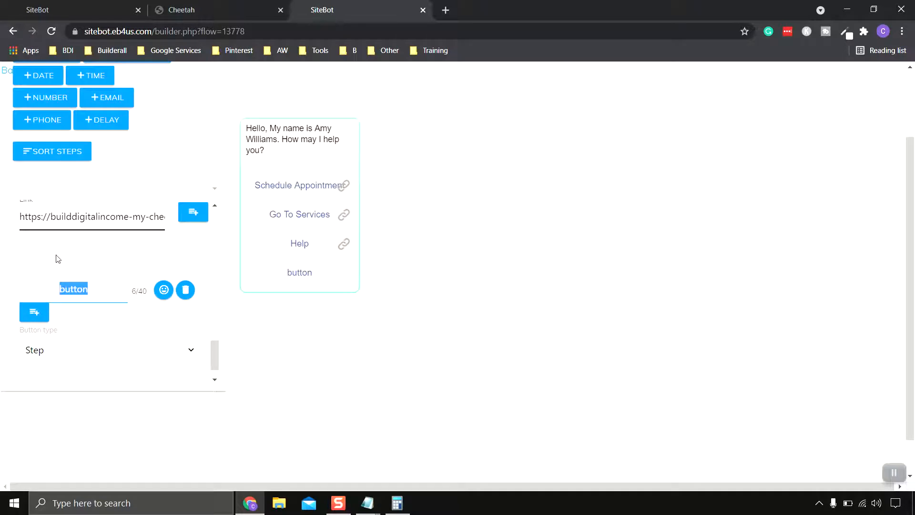
{"action": "type", "text": "Nevermin"}
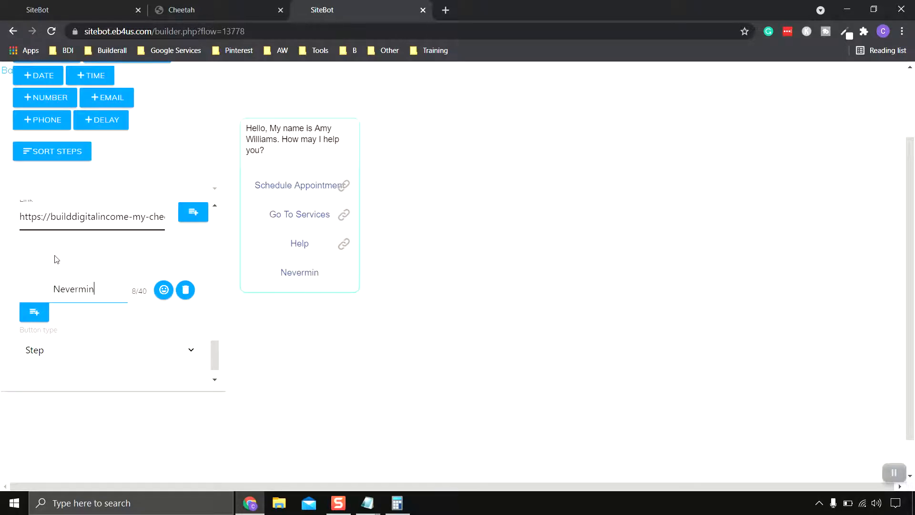
{"action": "type", "text": "d, I'm Good"}
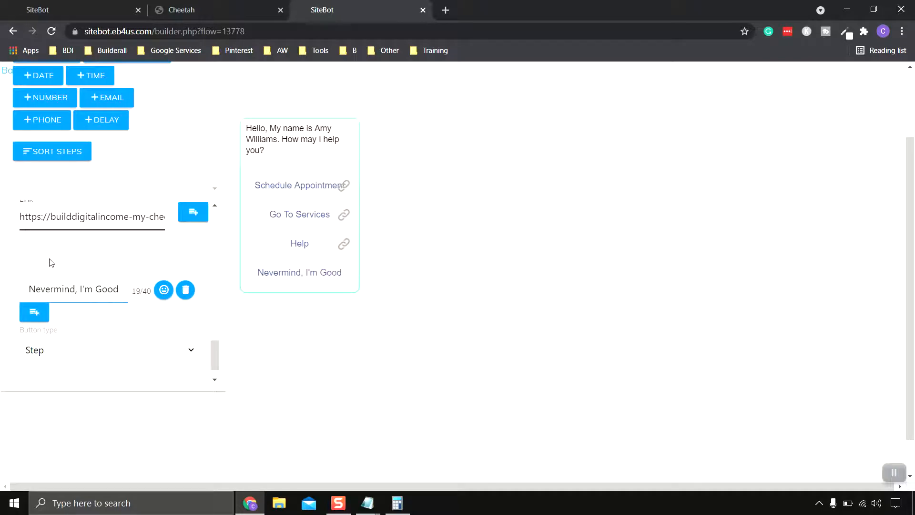
{"action": "scroll", "coordinate": [67, 327], "scroll_direction": "down", "scroll_amount": 1}
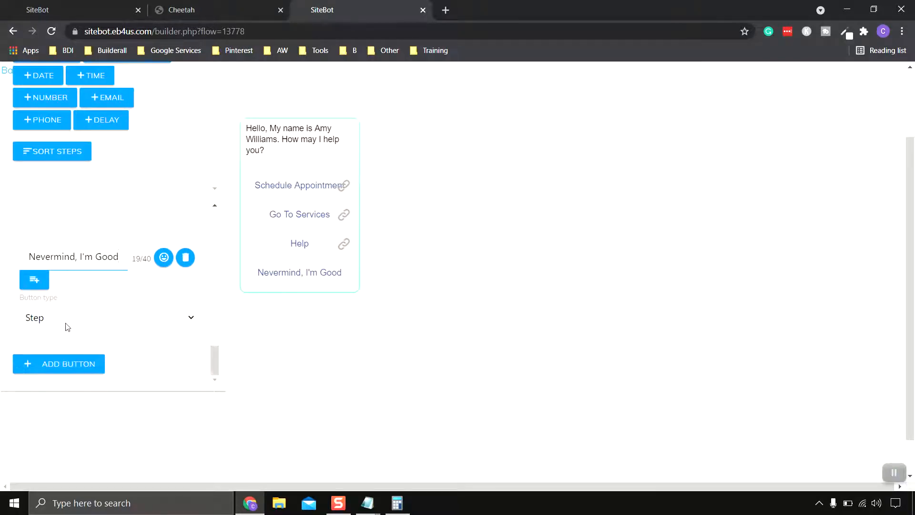
{"action": "left_click", "coordinate": [66, 327]}
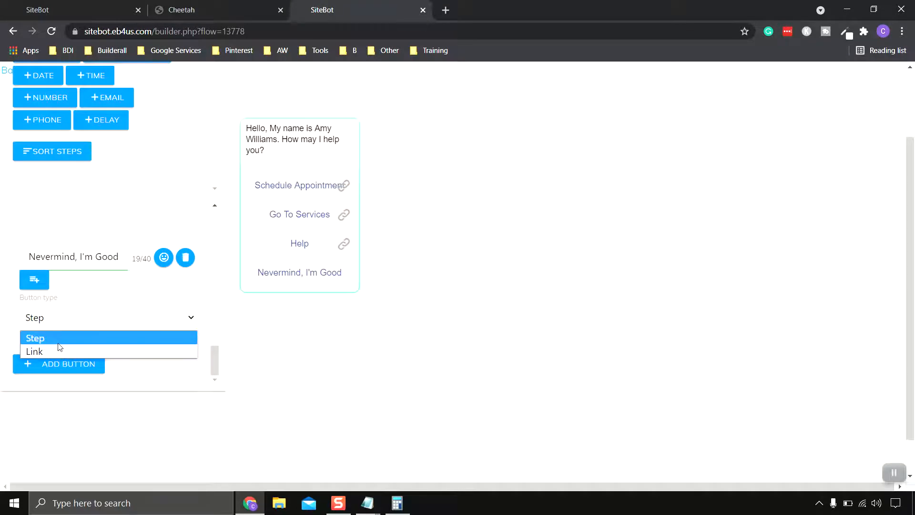
{"action": "left_click", "coordinate": [58, 341]}
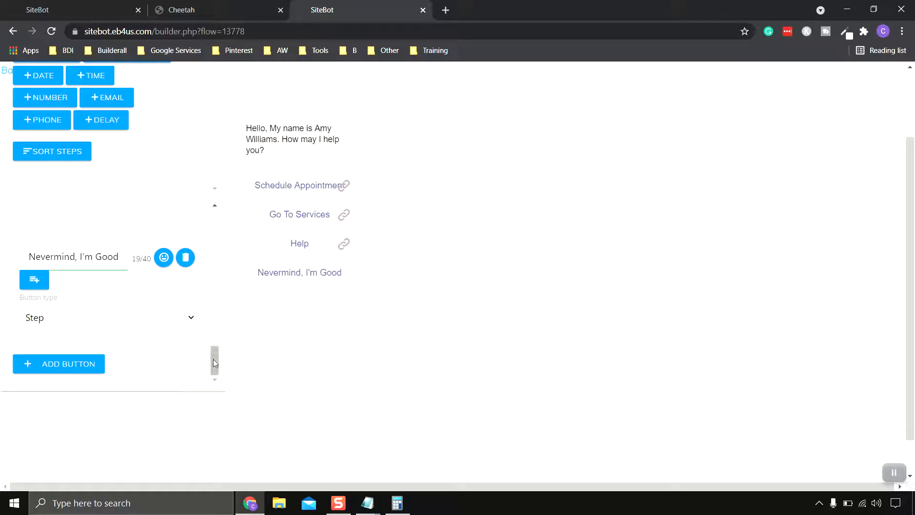
Add a second buttons message to the flow, place it beside the greeting message and select it for editing.
{"action": "left_click_drag", "start_coordinate": [214, 363], "coordinate": [196, 155]}
{"action": "scroll", "coordinate": [196, 155], "scroll_direction": "up", "scroll_amount": 2}
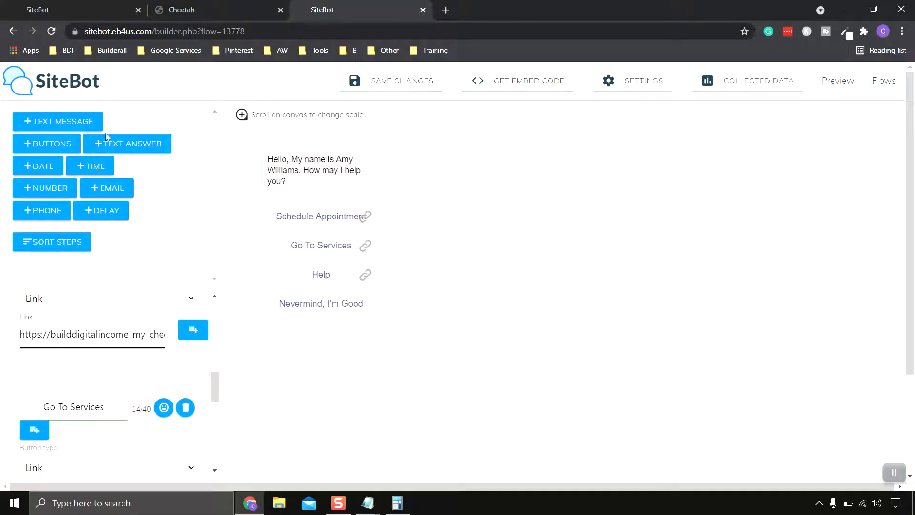
{"action": "left_click", "coordinate": [37, 148]}
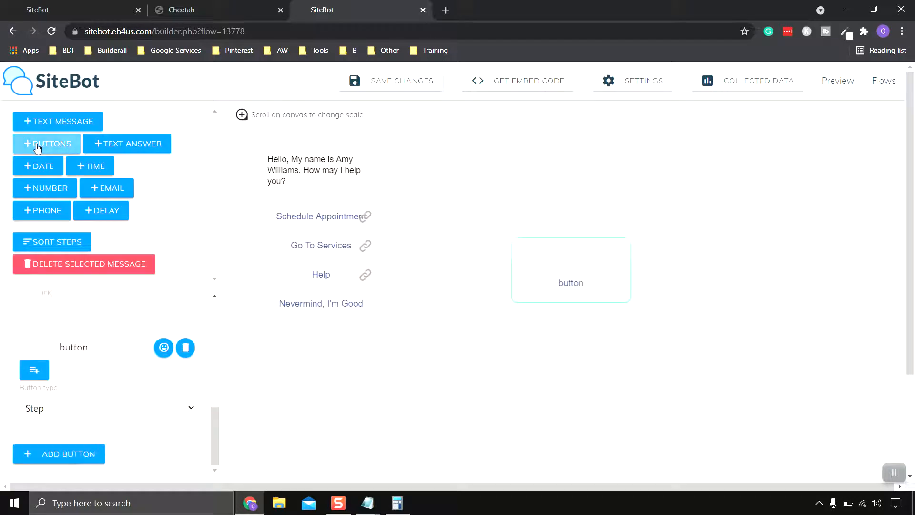
{"action": "left_click_drag", "start_coordinate": [545, 245], "coordinate": [478, 164]}
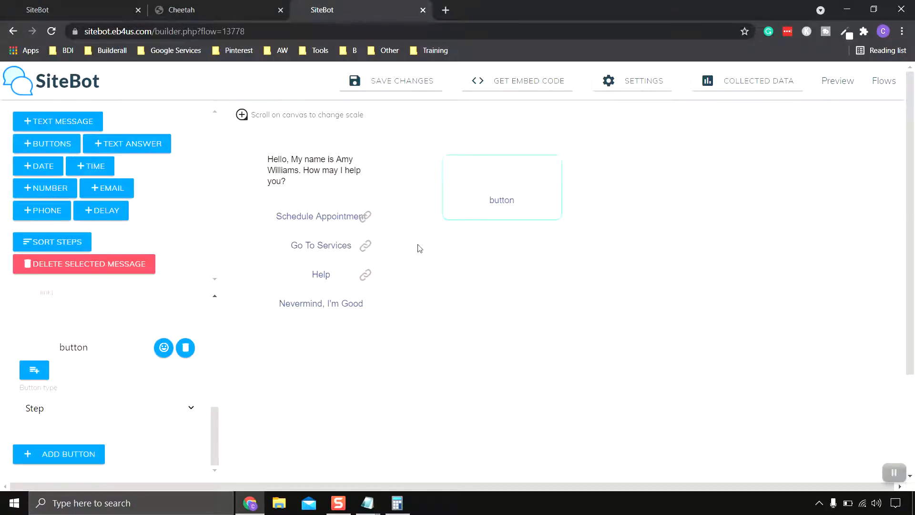
{"action": "left_click", "coordinate": [363, 193]}
{"action": "left_click", "coordinate": [481, 176]}
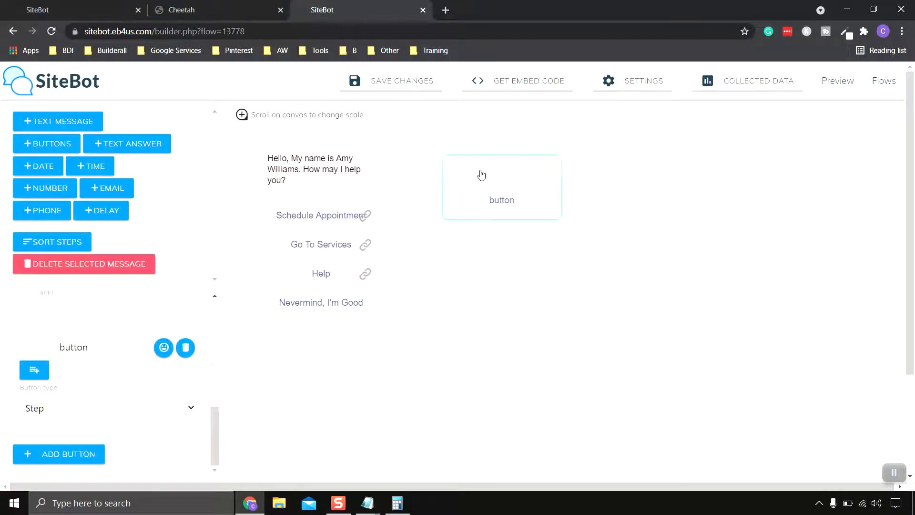
Following the reference flow, set the new message's text to "No problem. I understand. Here are some more options down below".
{"action": "scroll", "coordinate": [164, 334], "scroll_direction": "up", "scroll_amount": 5}
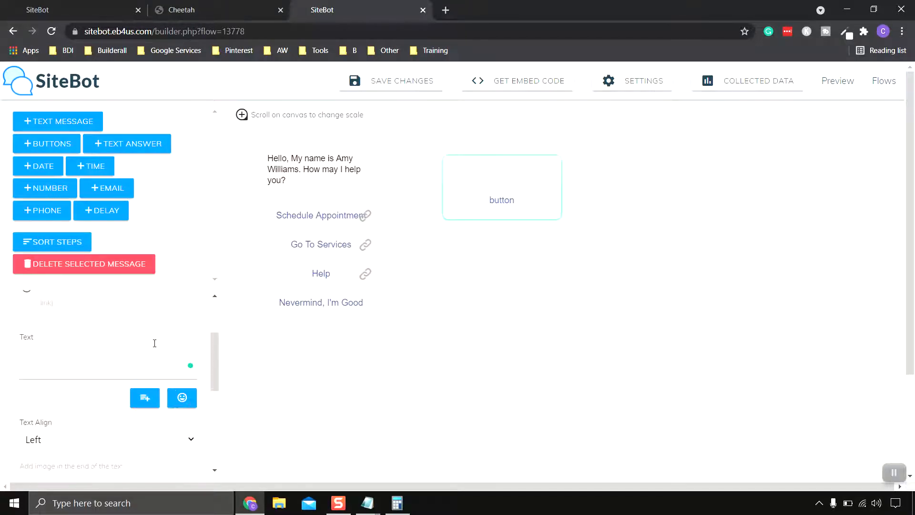
{"action": "scroll", "coordinate": [155, 343], "scroll_direction": "up", "scroll_amount": 3}
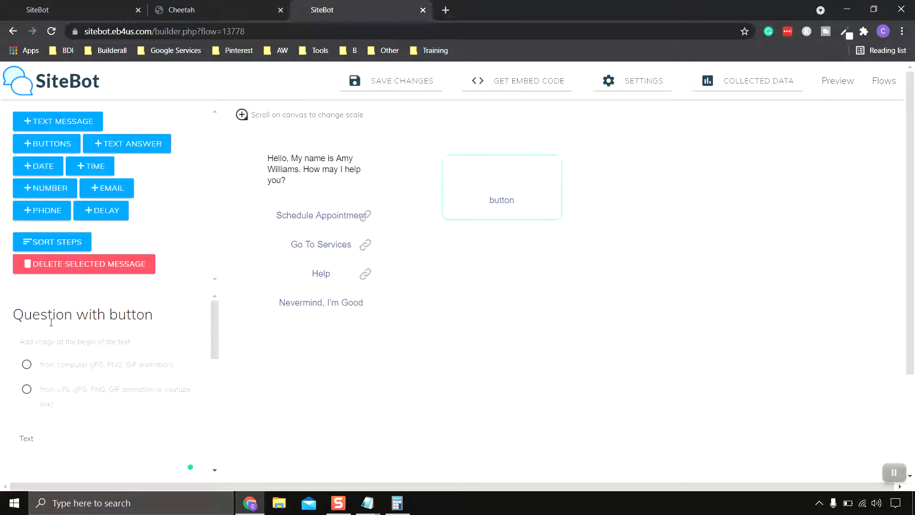
{"action": "scroll", "coordinate": [130, 334], "scroll_direction": "down", "scroll_amount": 3}
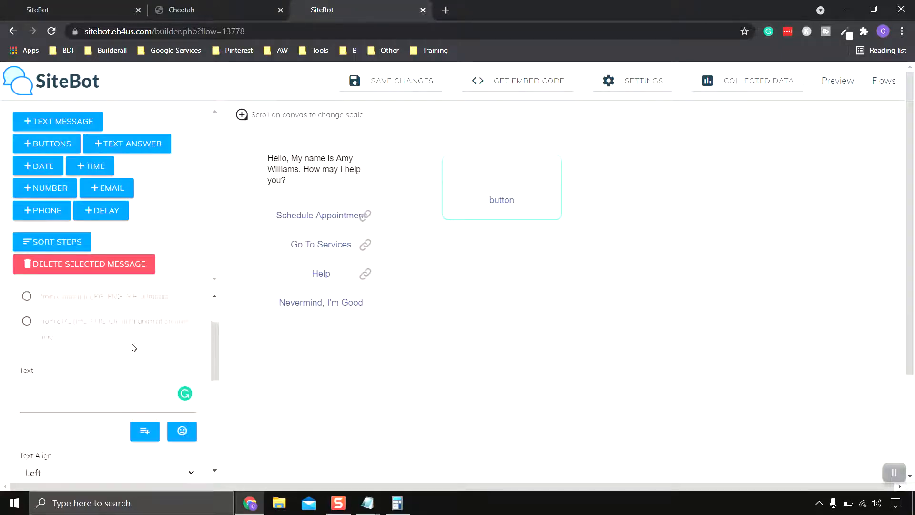
{"action": "left_click", "coordinate": [59, 351]}
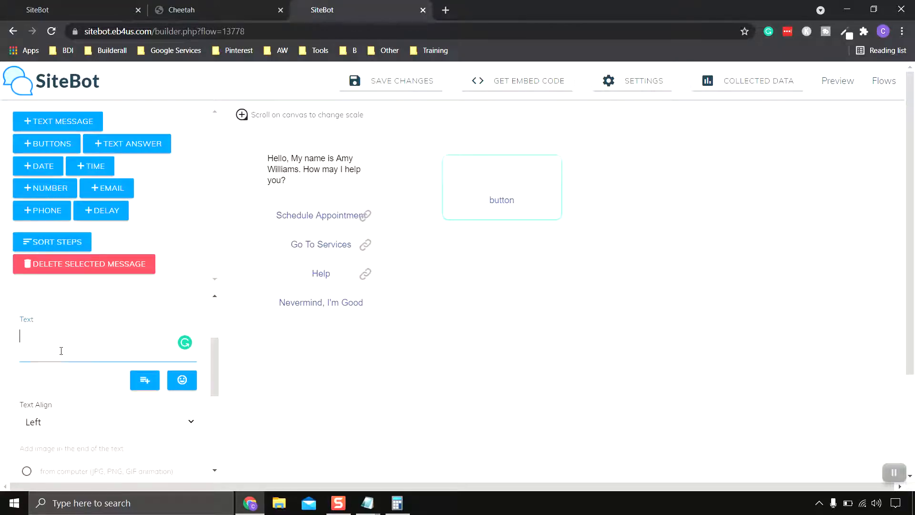
{"action": "left_click", "coordinate": [83, 13]}
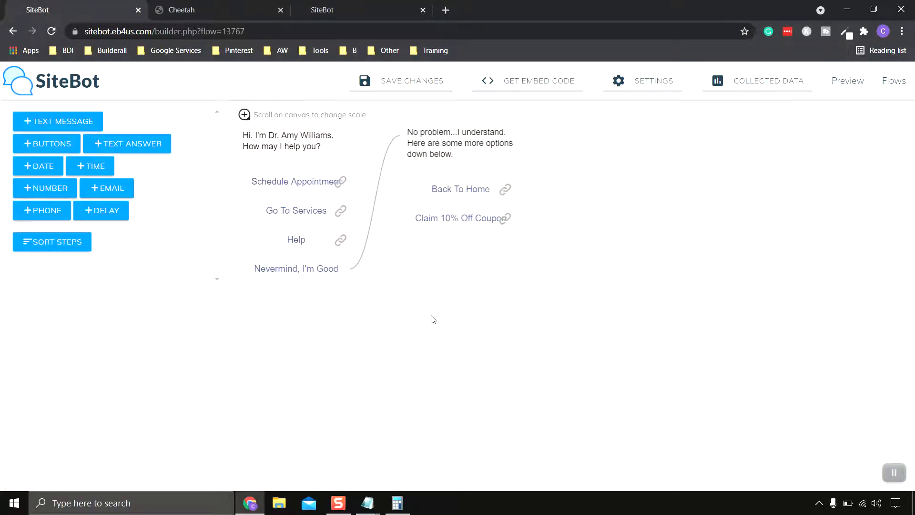
{"action": "left_click", "coordinate": [367, 9]}
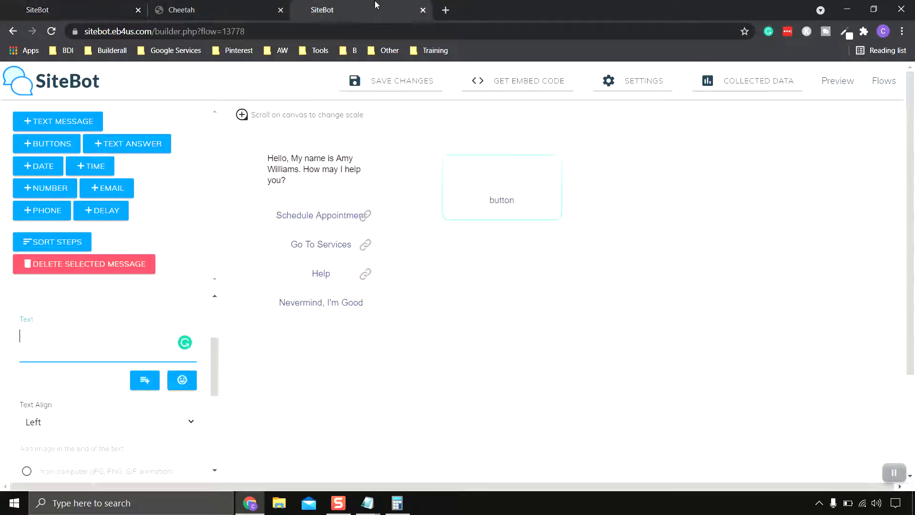
{"action": "type", "text": "No"}
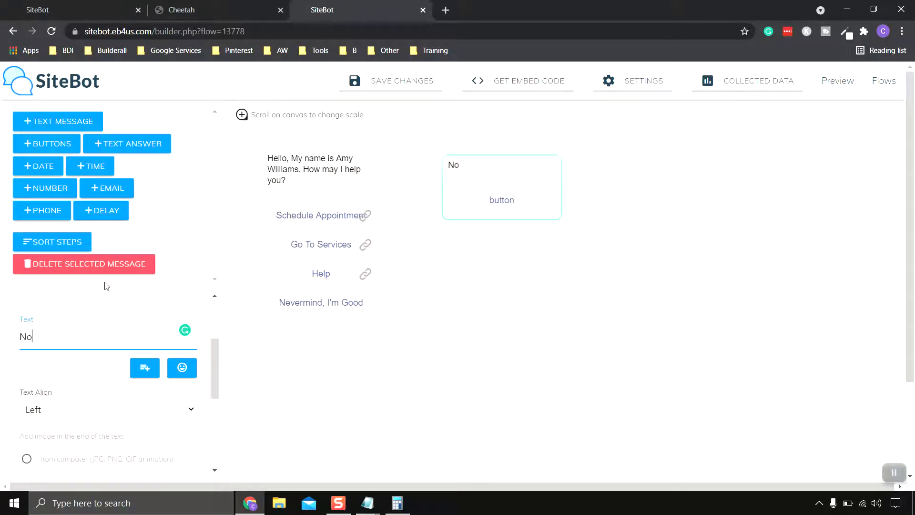
{"action": "type", "text": " proble."}
{"action": "key", "text": "BackSpace"}
{"action": "type", "text": "m"}
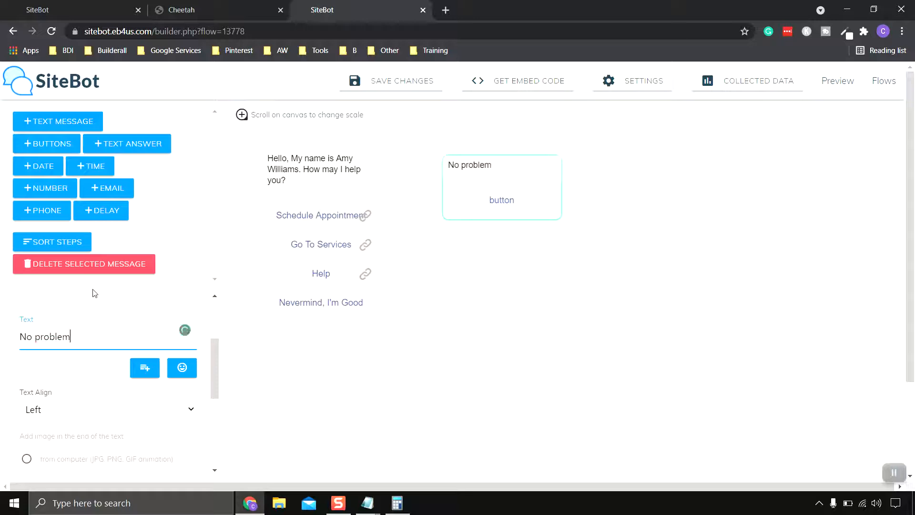
{"action": "type", "text": ". i UNDERSTAND"}
{"action": "key", "text": "BackSpace"}
{"action": "key", "text": "BackSpace"}
{"action": "key", "text": "BackSpace"}
{"action": "key", "text": "BackSpace"}
{"action": "key", "text": "BackSpace"}
{"action": "key", "text": "BackSpace"}
{"action": "key", "text": "BackSpace"}
{"action": "key", "text": "BackSpace"}
{"action": "key", "text": "BackSpace"}
{"action": "key", "text": "BackSpace"}
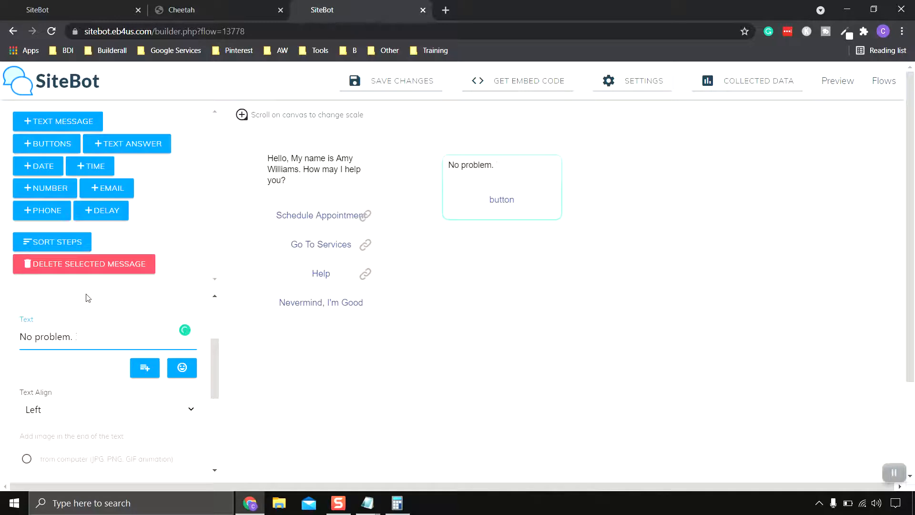
{"action": "type", "text": "understand. Here "}
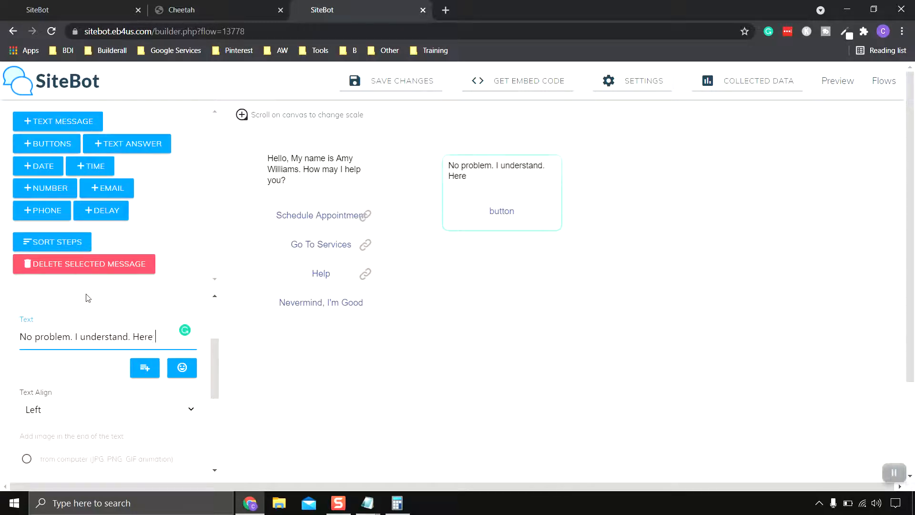
{"action": "type", "text": "are some mo"}
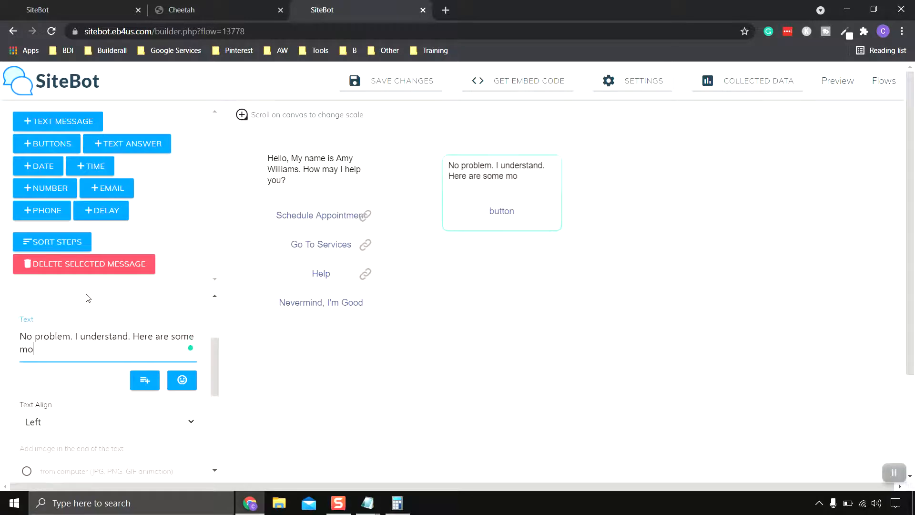
{"action": "type", "text": "re options down b"}
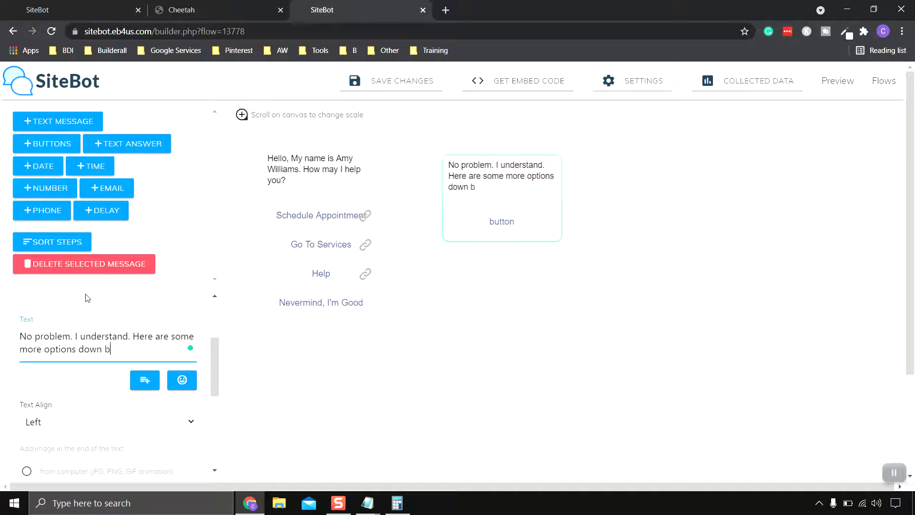
{"action": "type", "text": "elow"}
Check the reference flow, then label the second message's button Back To Home and set its type to Link.
{"action": "left_click_drag", "start_coordinate": [209, 358], "coordinate": [206, 434]}
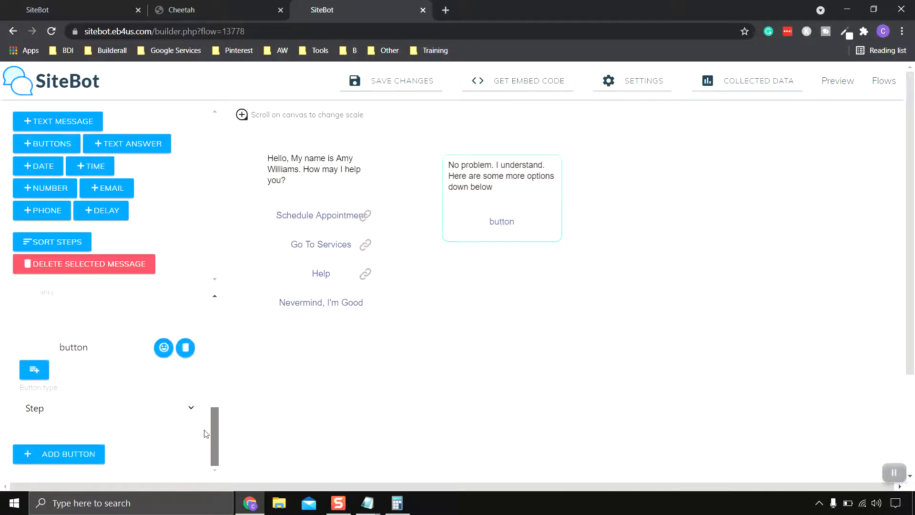
{"action": "left_click_drag", "start_coordinate": [95, 347], "coordinate": [58, 346]}
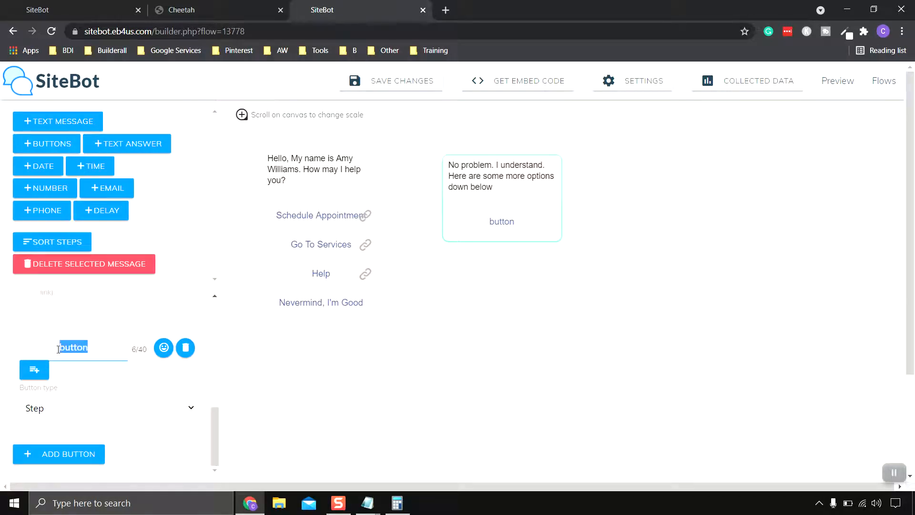
{"action": "left_click", "coordinate": [59, 4]}
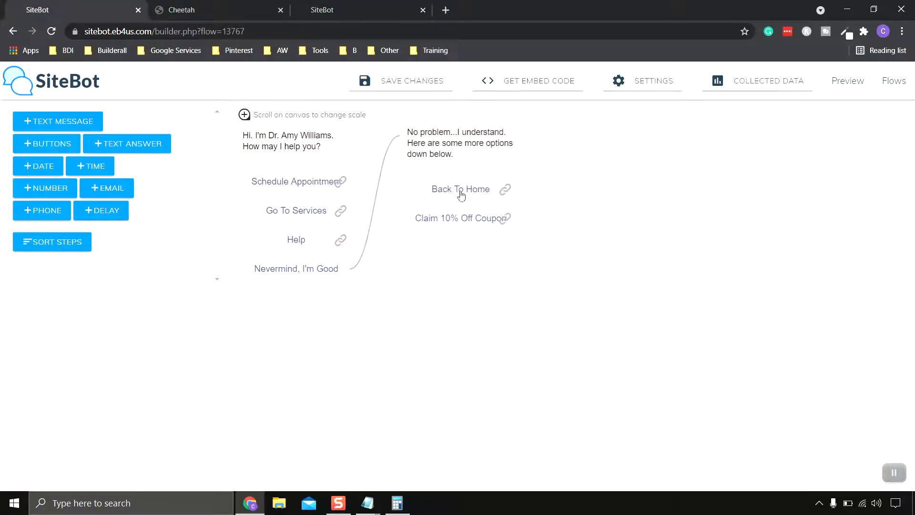
{"action": "left_click", "coordinate": [361, 6]}
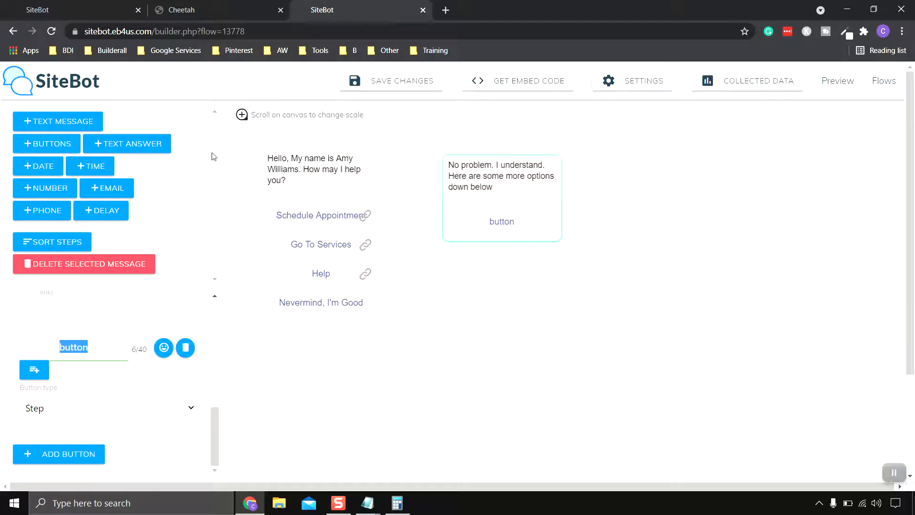
{"action": "type", "text": "Back To Home"}
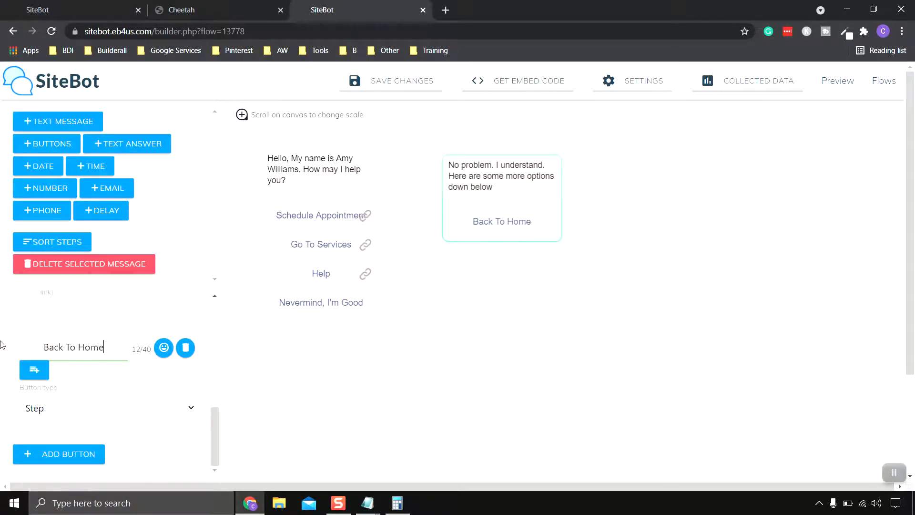
{"action": "scroll", "coordinate": [146, 393], "scroll_direction": "down", "scroll_amount": 1}
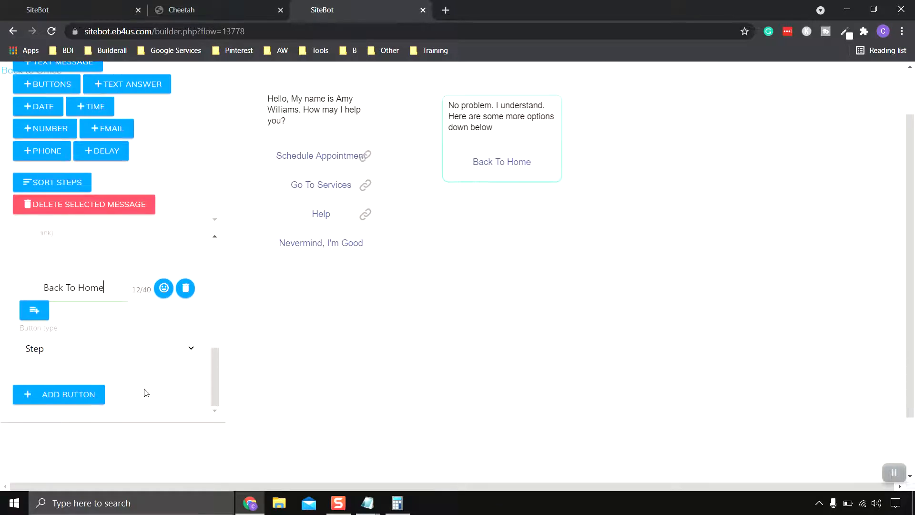
{"action": "left_click", "coordinate": [113, 351]}
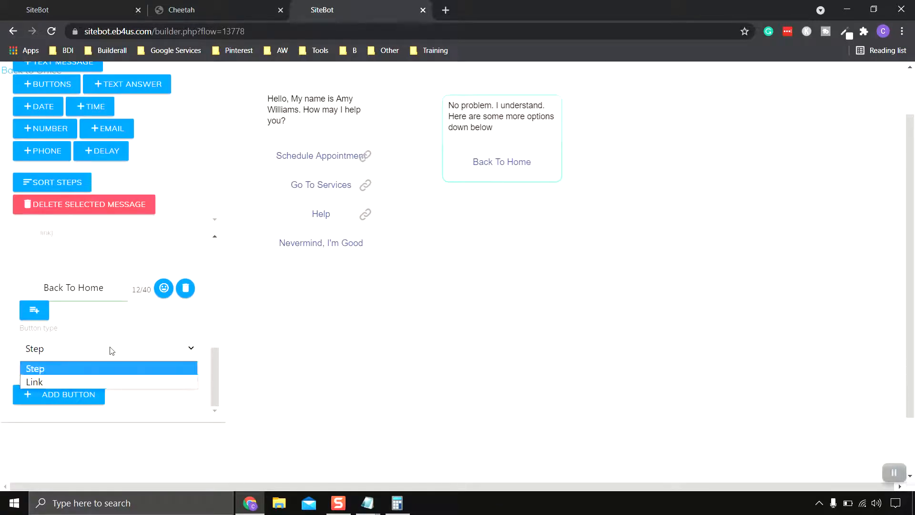
{"action": "left_click", "coordinate": [65, 381]}
{"action": "scroll", "coordinate": [119, 339], "scroll_direction": "up", "scroll_amount": 1}
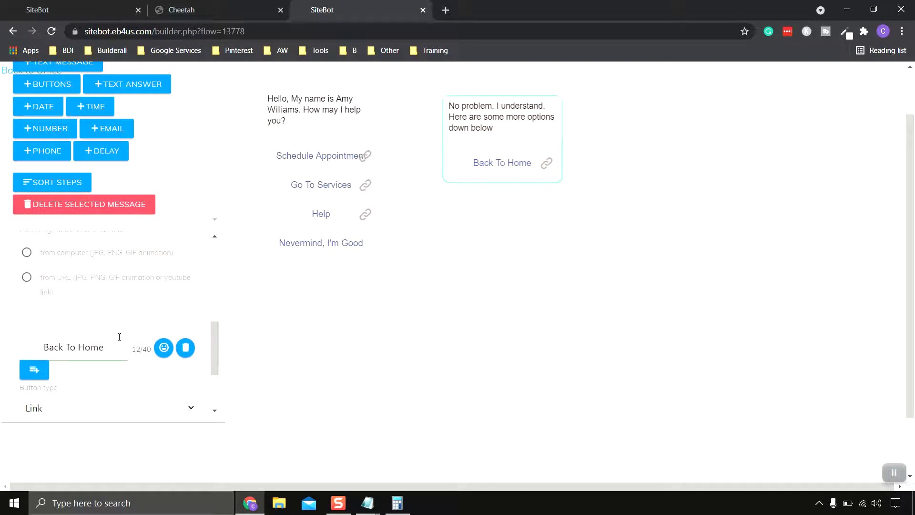
Switch to the Cheetah site pages, open the live HOME page, dismiss its coupon popup and copy the page's URL.
{"action": "left_click", "coordinate": [215, 8]}
{"action": "scroll", "coordinate": [330, 250], "scroll_direction": "up", "scroll_amount": 5}
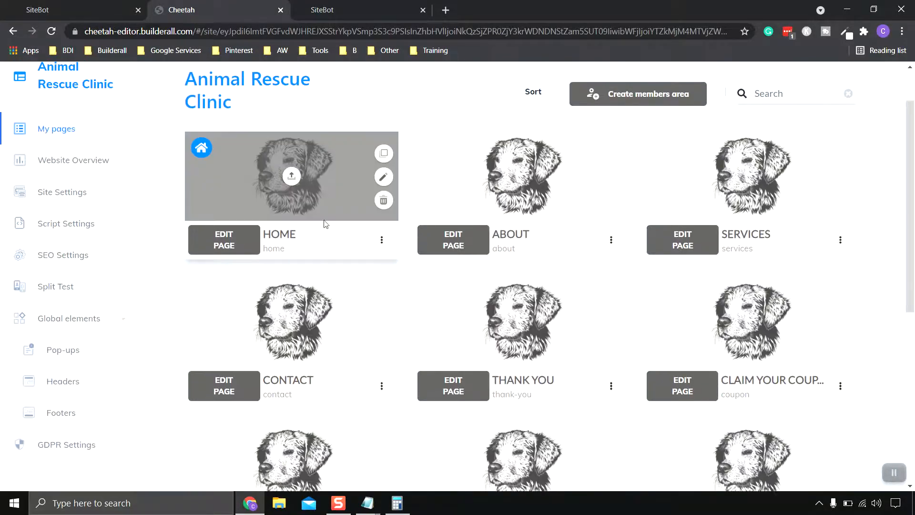
{"action": "left_click", "coordinate": [382, 241]}
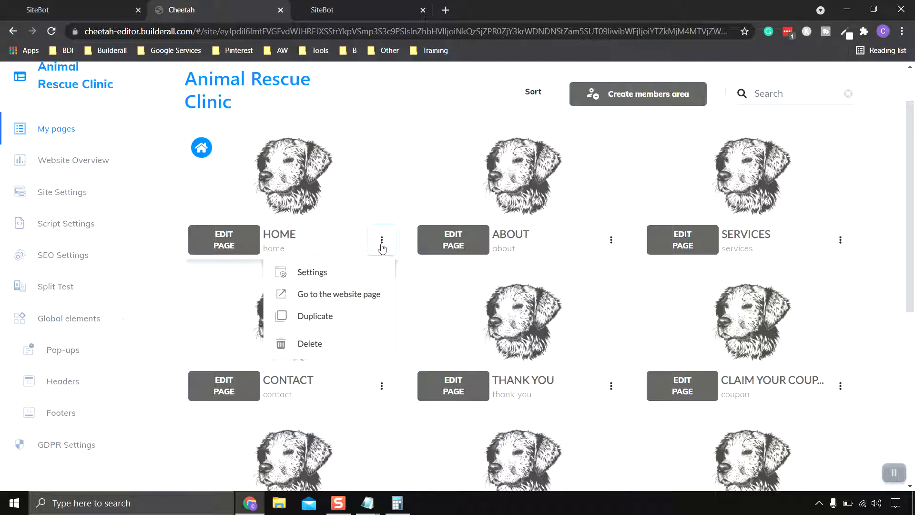
{"action": "left_click", "coordinate": [353, 295]}
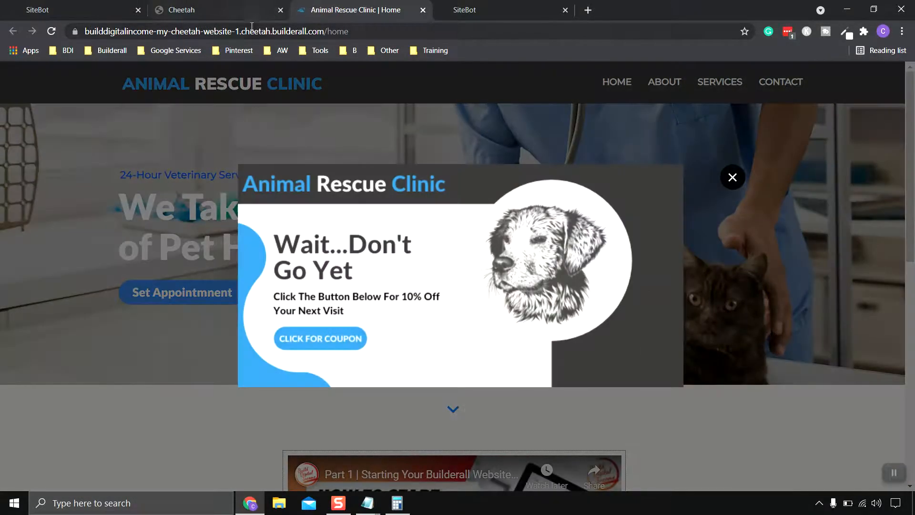
{"action": "left_click", "coordinate": [729, 175]}
{"action": "left_click", "coordinate": [238, 29]}
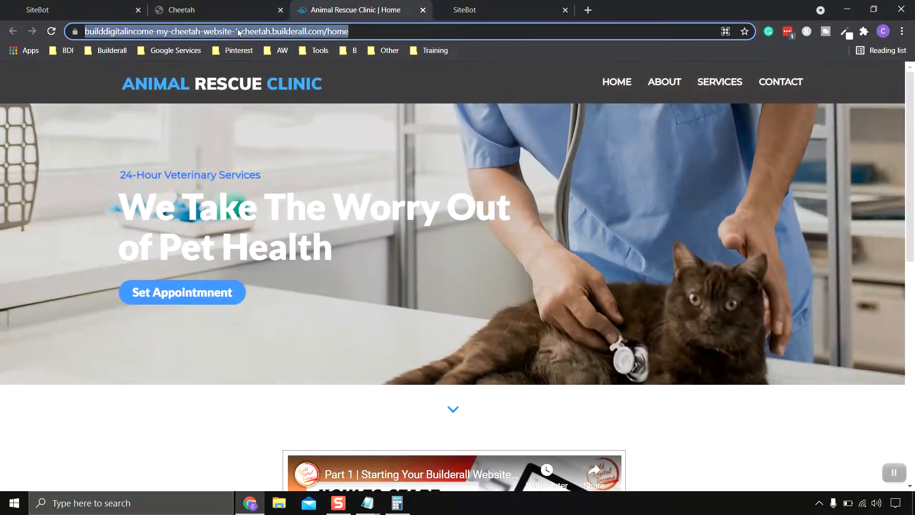
{"action": "right_click", "coordinate": [238, 28]}
{"action": "left_click", "coordinate": [290, 92]}
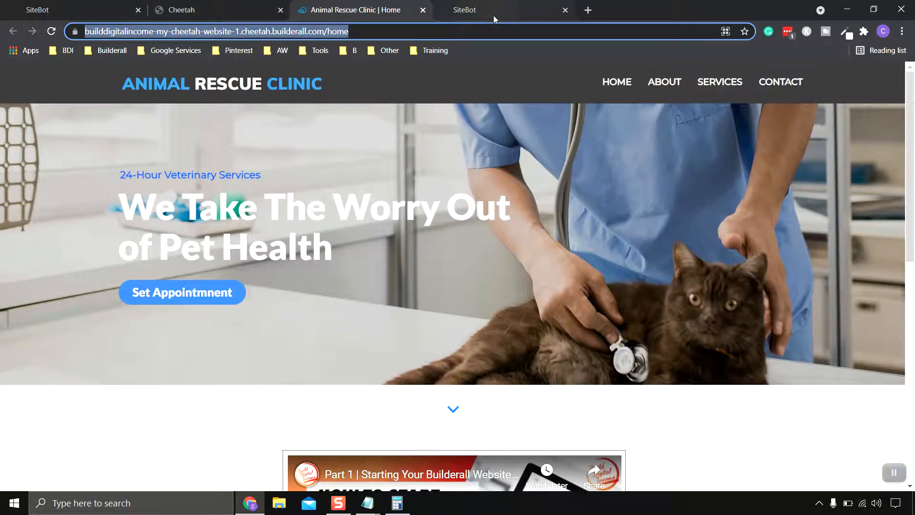
Return to the new SiteBot flow, close the live home page, and paste the copied URL as the Back To Home button's link.
{"action": "left_click", "coordinate": [493, 14]}
{"action": "left_click", "coordinate": [424, 11]}
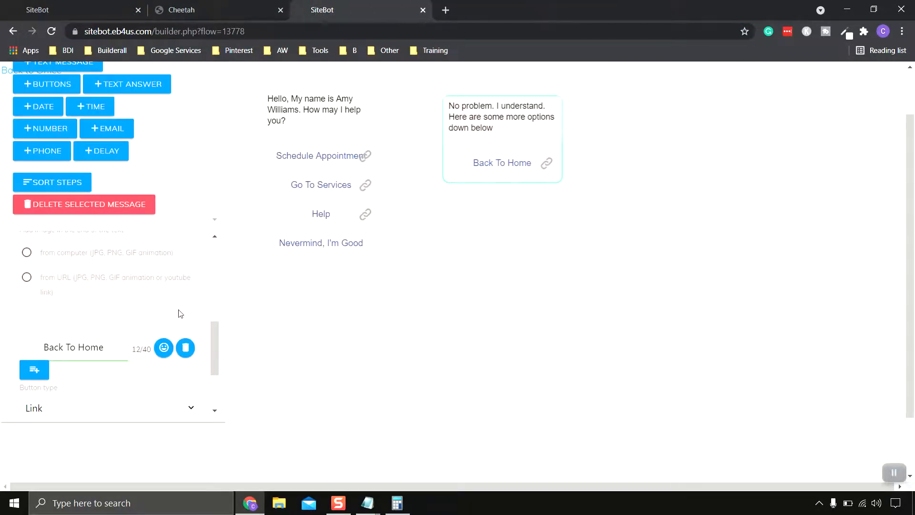
{"action": "scroll", "coordinate": [100, 367], "scroll_direction": "down", "scroll_amount": 2}
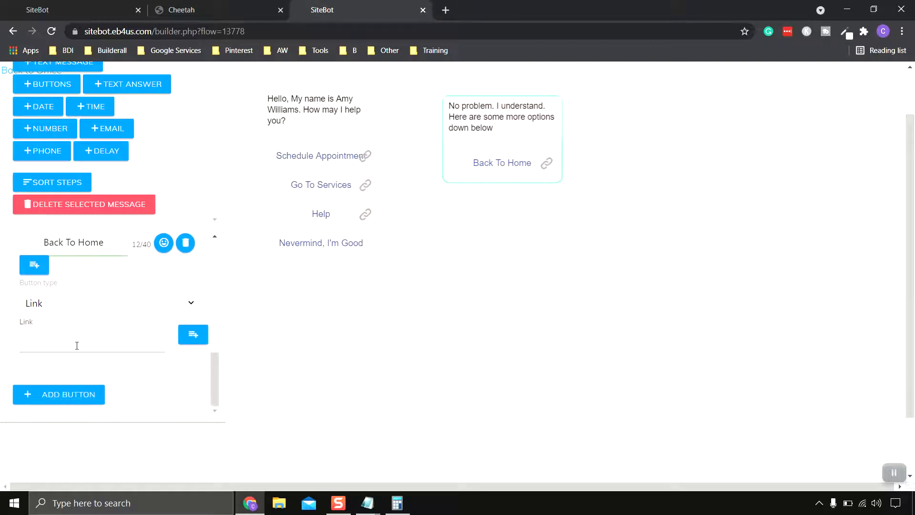
{"action": "left_click", "coordinate": [77, 344]}
{"action": "right_click", "coordinate": [75, 345]}
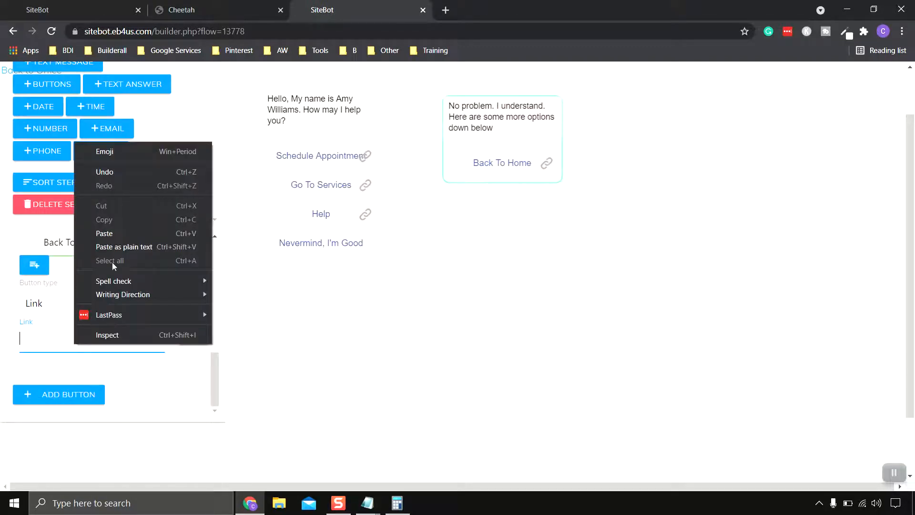
{"action": "left_click", "coordinate": [114, 233]}
{"action": "left_click", "coordinate": [144, 370]}
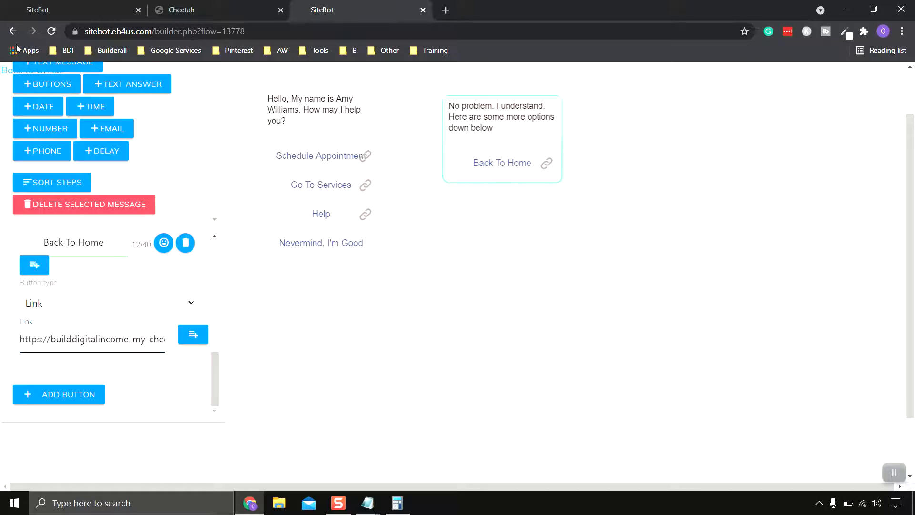
Check the reference flow, then add a second button to the follow-up message and label it "Claim 10% Coupon".
{"action": "left_click", "coordinate": [34, 11]}
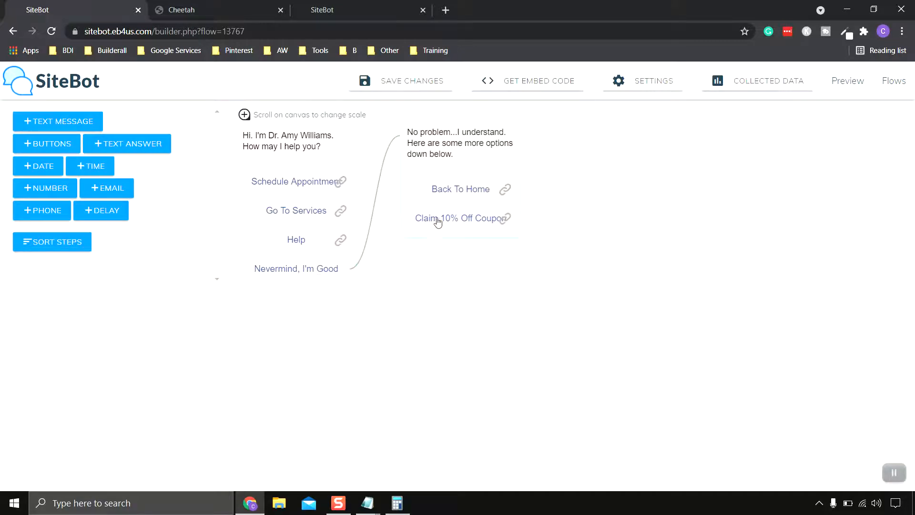
{"action": "left_click", "coordinate": [369, 7]}
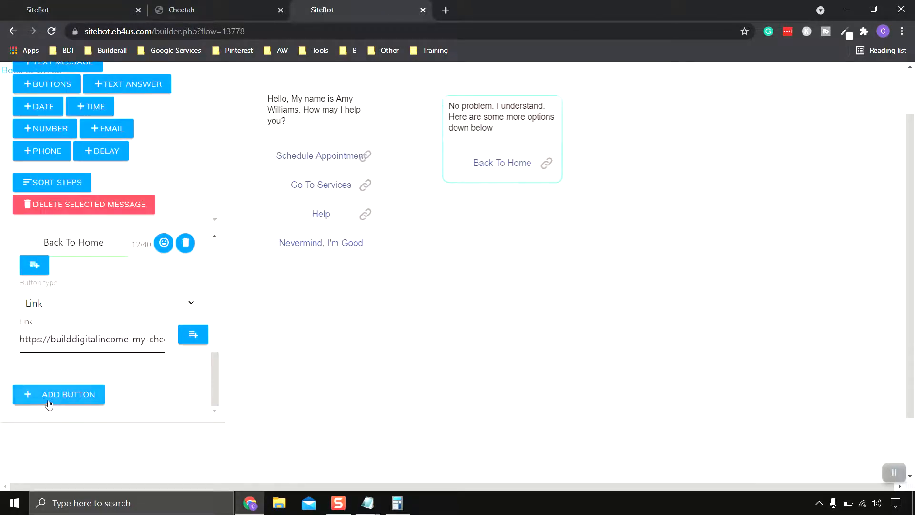
{"action": "left_click", "coordinate": [89, 389]}
{"action": "scroll", "coordinate": [126, 374], "scroll_direction": "down", "scroll_amount": 3}
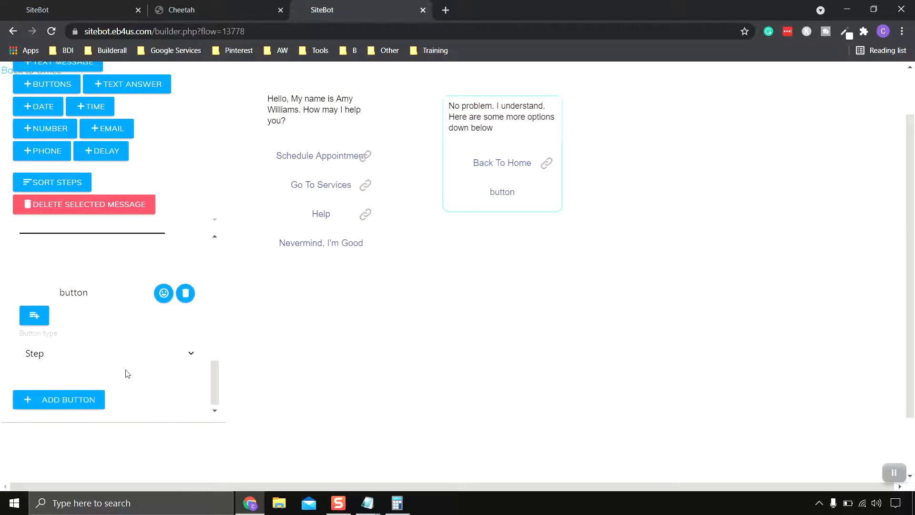
{"action": "left_click_drag", "start_coordinate": [103, 296], "coordinate": [55, 294]}
{"action": "type", "text": "C"}
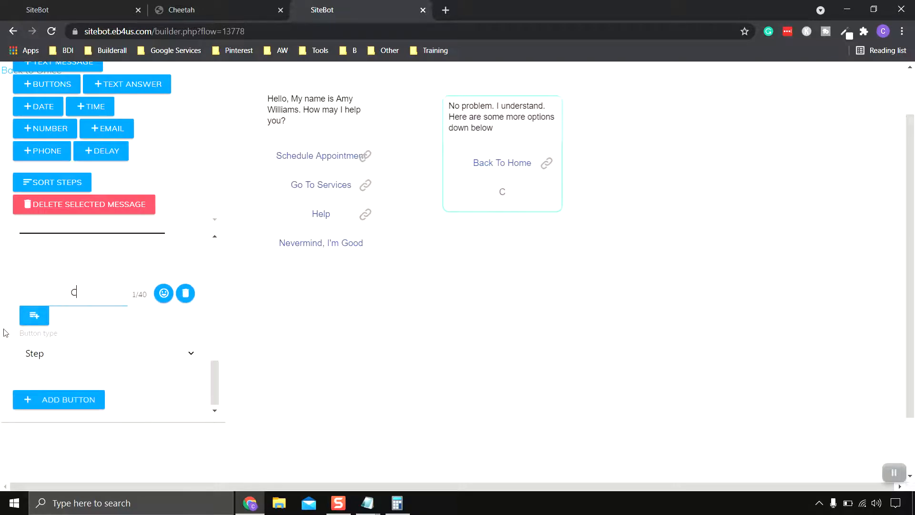
{"action": "type", "text": "laim 10%"}
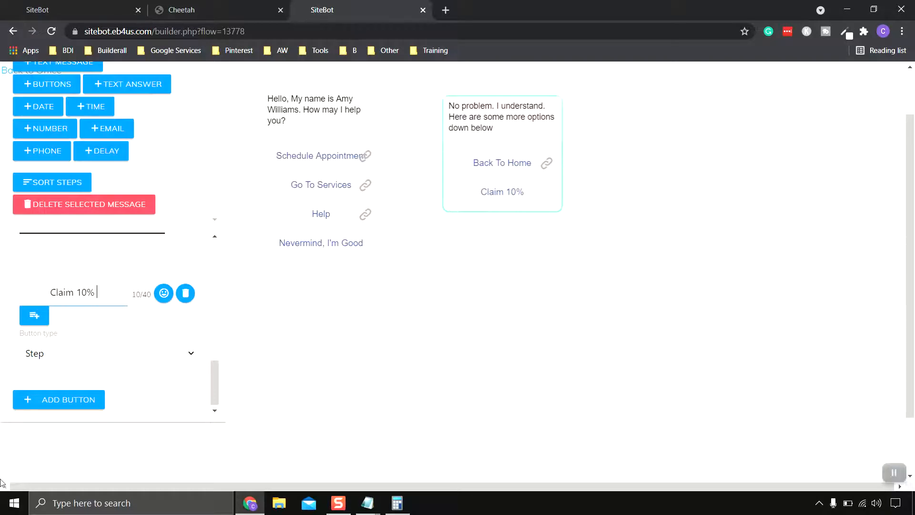
{"action": "type", "text": "Coupo"}
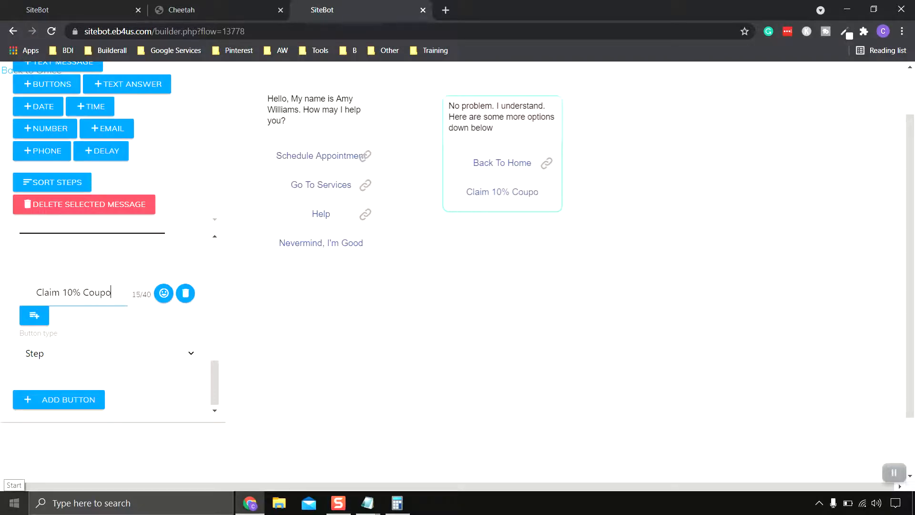
{"action": "type", "text": "n"}
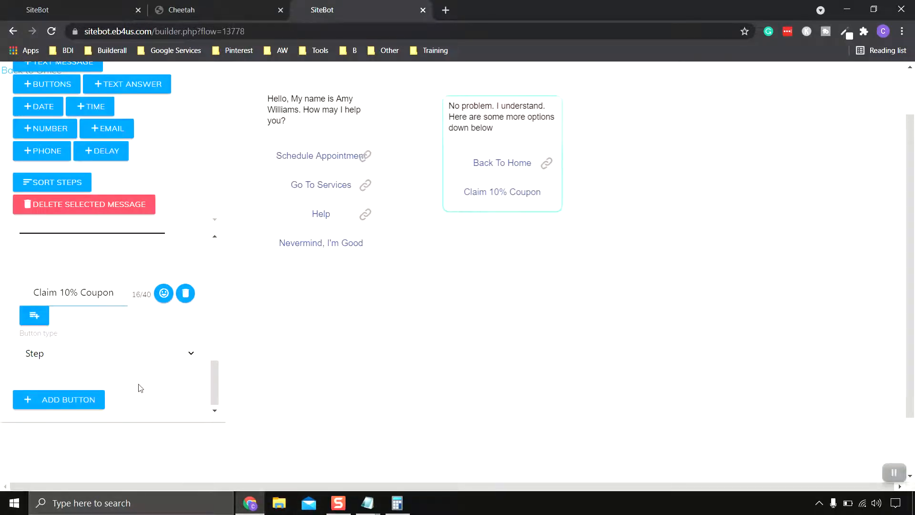
Set the Claim 10% Coupon button's type to Link and place the cursor in its empty link field.
{"action": "left_click", "coordinate": [137, 353]}
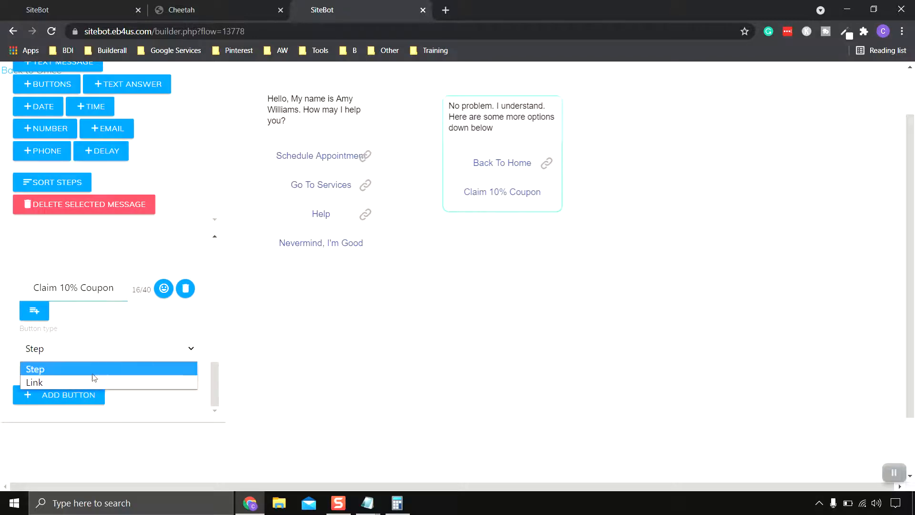
{"action": "left_click", "coordinate": [91, 379]}
{"action": "scroll", "coordinate": [150, 360], "scroll_direction": "down", "scroll_amount": 1}
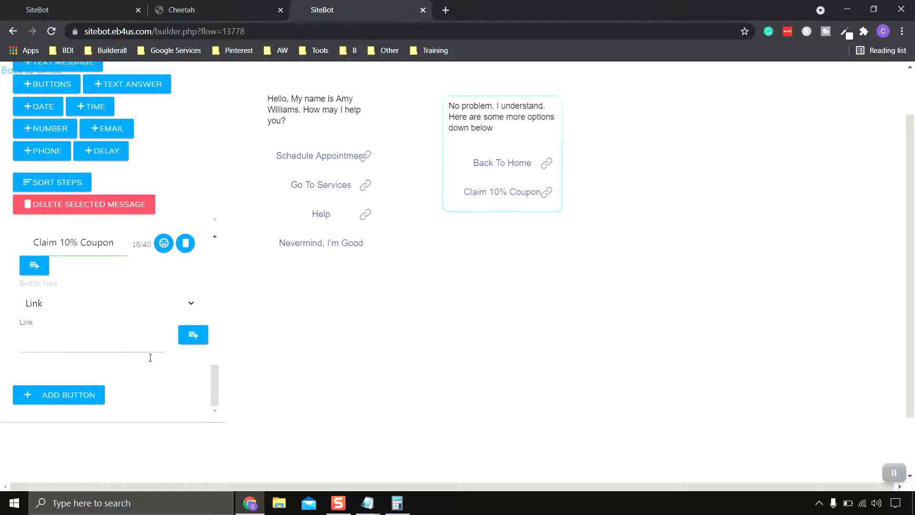
{"action": "left_click", "coordinate": [124, 337]}
Switch to the Cheetah site pages, open the live Claim Your Coupon page and copy its URL.
{"action": "left_click", "coordinate": [181, 9]}
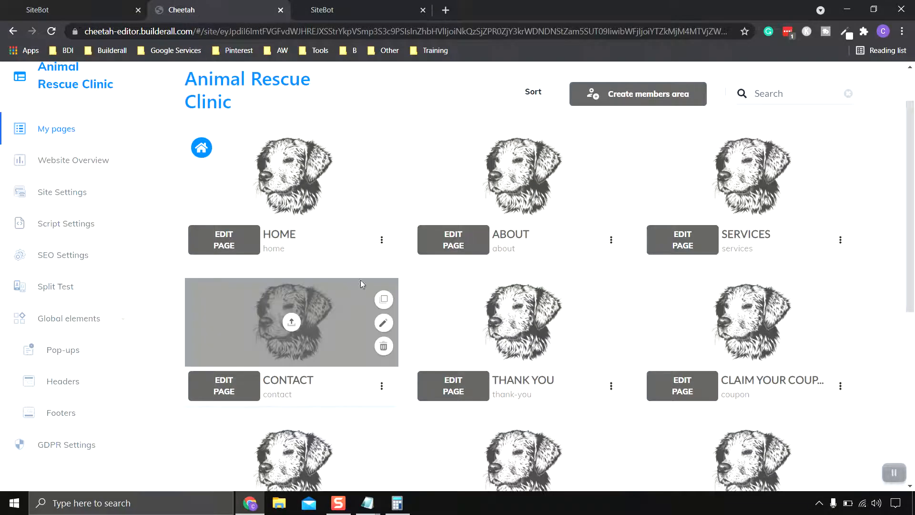
{"action": "scroll", "coordinate": [406, 271], "scroll_direction": "down", "scroll_amount": 1}
{"action": "scroll", "coordinate": [406, 271], "scroll_direction": "down", "scroll_amount": 1}
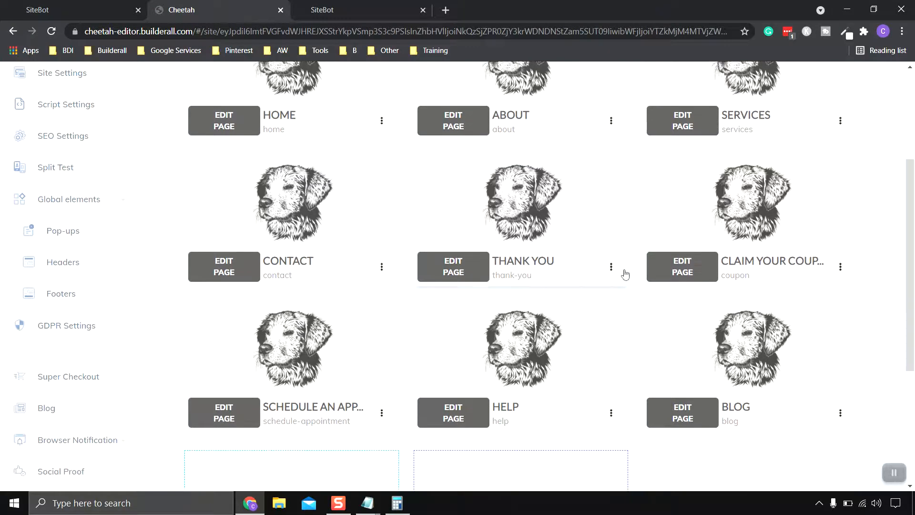
{"action": "left_click", "coordinate": [840, 267]}
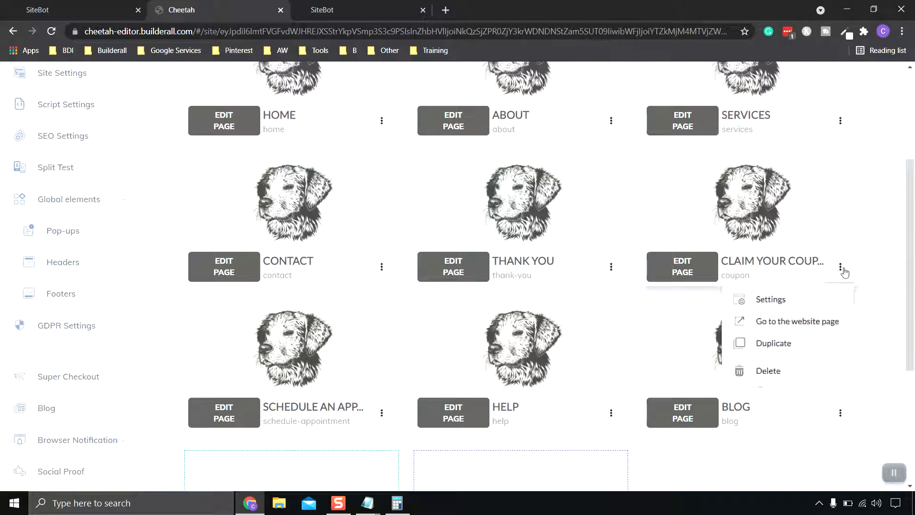
{"action": "left_click", "coordinate": [816, 326]}
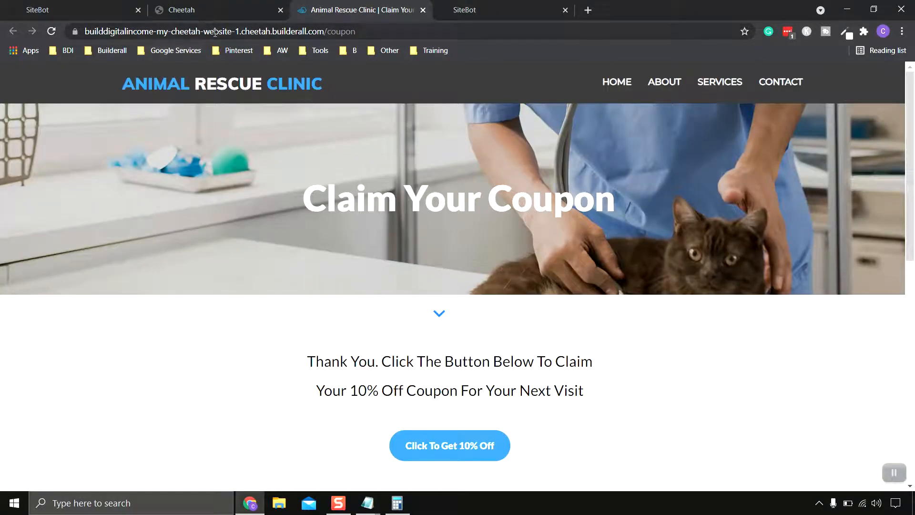
{"action": "left_click", "coordinate": [215, 31]}
{"action": "right_click", "coordinate": [214, 32]}
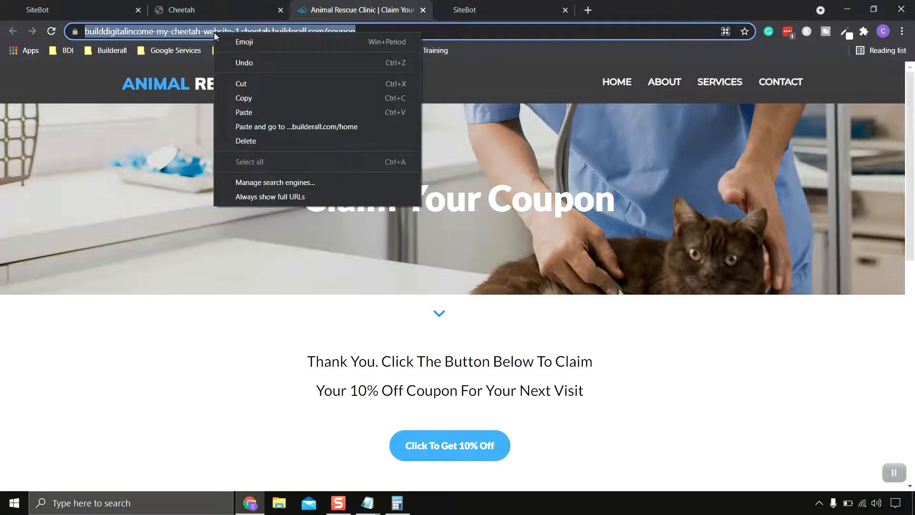
{"action": "left_click", "coordinate": [269, 99]}
Close the live coupon page and paste the copied URL as the Claim 10% Coupon button's link in SiteBot.
{"action": "left_click", "coordinate": [422, 10]}
{"action": "left_click", "coordinate": [341, 6]}
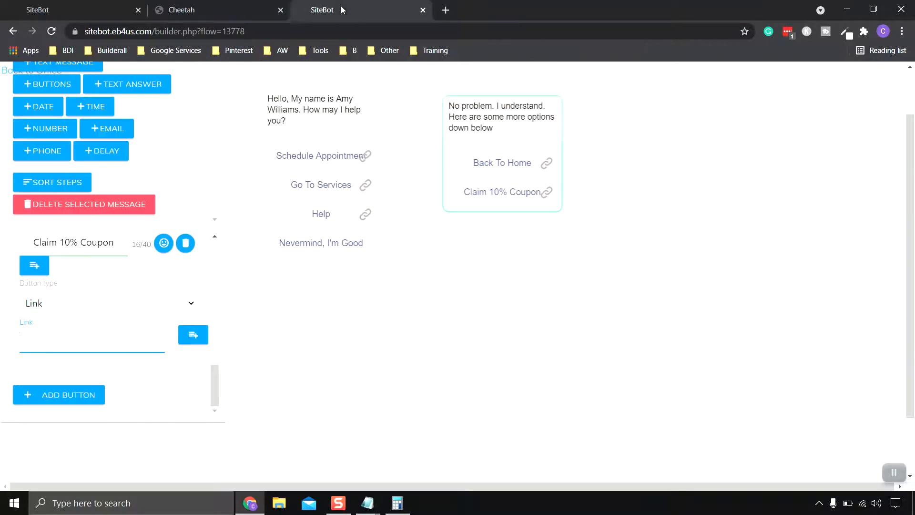
{"action": "right_click", "coordinate": [75, 341]}
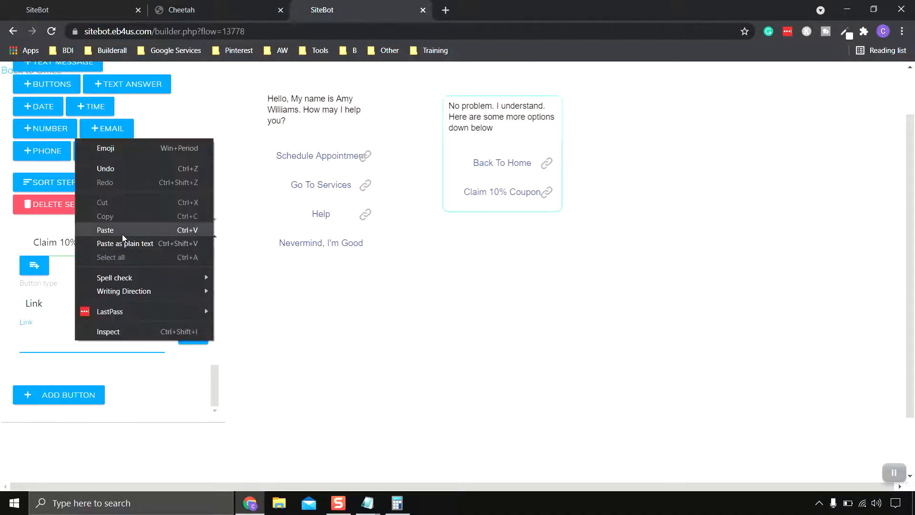
{"action": "left_click", "coordinate": [122, 232]}
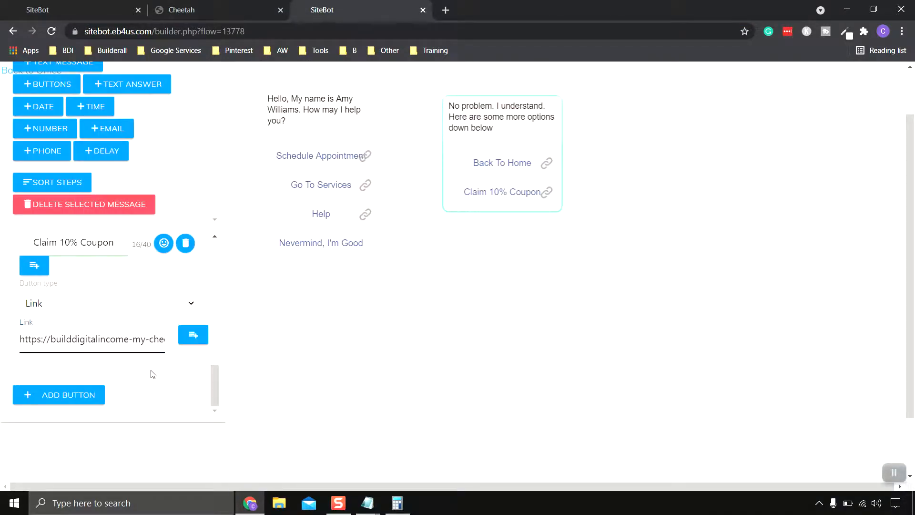
Connect the greeting's "Nevermind, I'm Good" button to the "No problem. I understand." follow-up message.
{"action": "scroll", "coordinate": [310, 367], "scroll_direction": "up", "scroll_amount": 1}
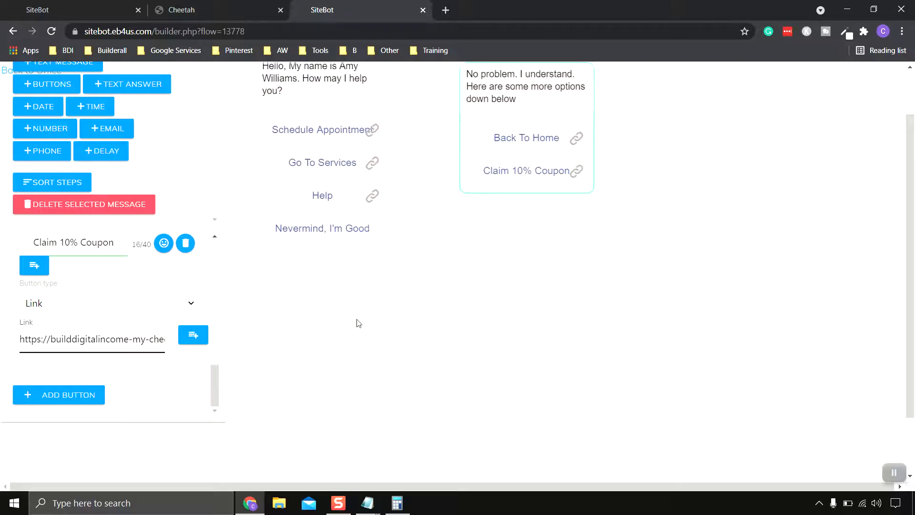
{"action": "scroll", "coordinate": [358, 323], "scroll_direction": "down", "scroll_amount": 1}
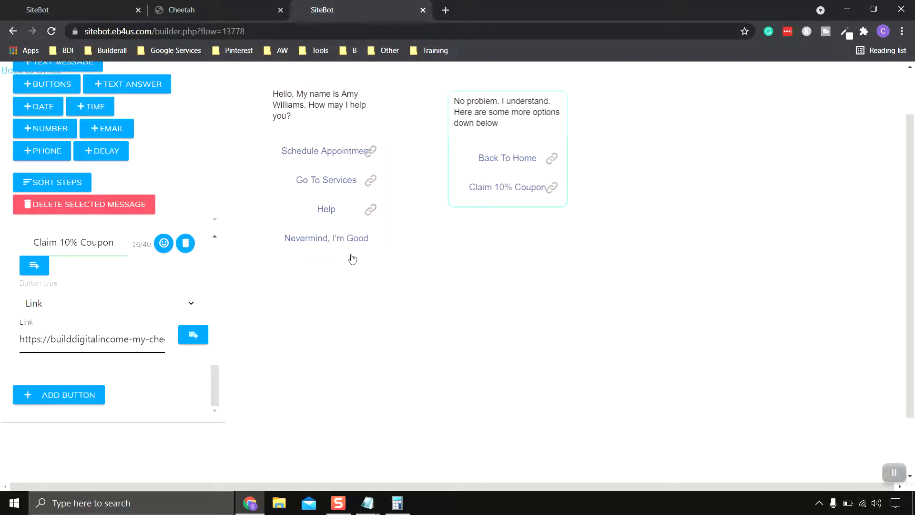
{"action": "left_click", "coordinate": [381, 244]}
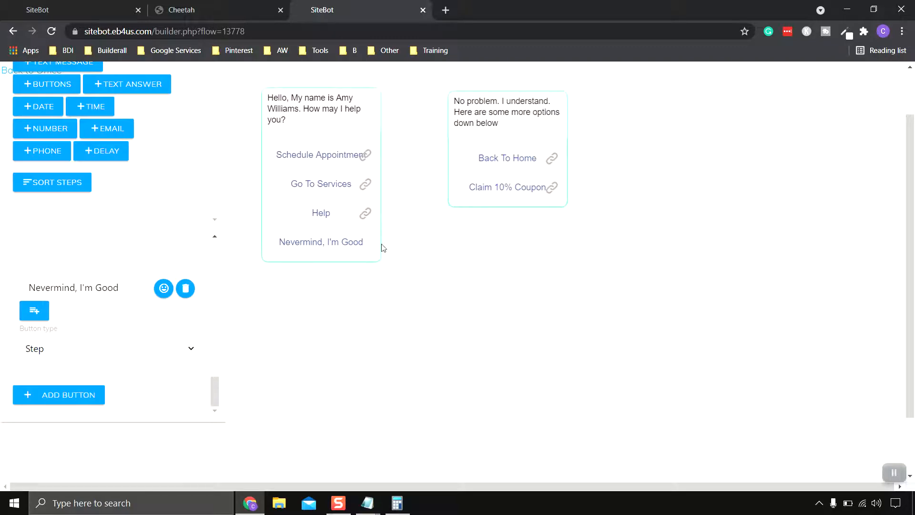
{"action": "mouse_move", "coordinate": [374, 243]}
{"action": "left_mouse_down"}
{"action": "mouse_move", "coordinate": [384, 239]}
{"action": "mouse_move", "coordinate": [361, 252]}
{"action": "left_mouse_up"}
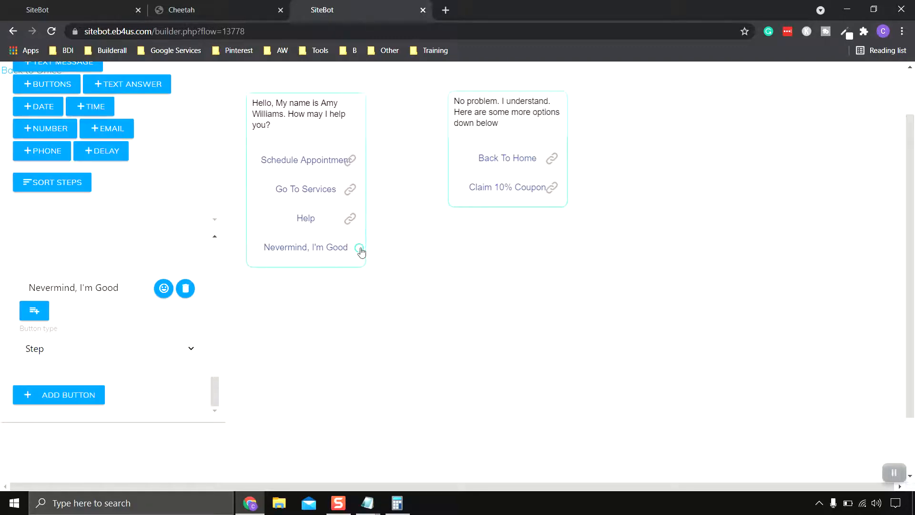
{"action": "scroll", "coordinate": [406, 239], "scroll_direction": "up", "scroll_amount": 1}
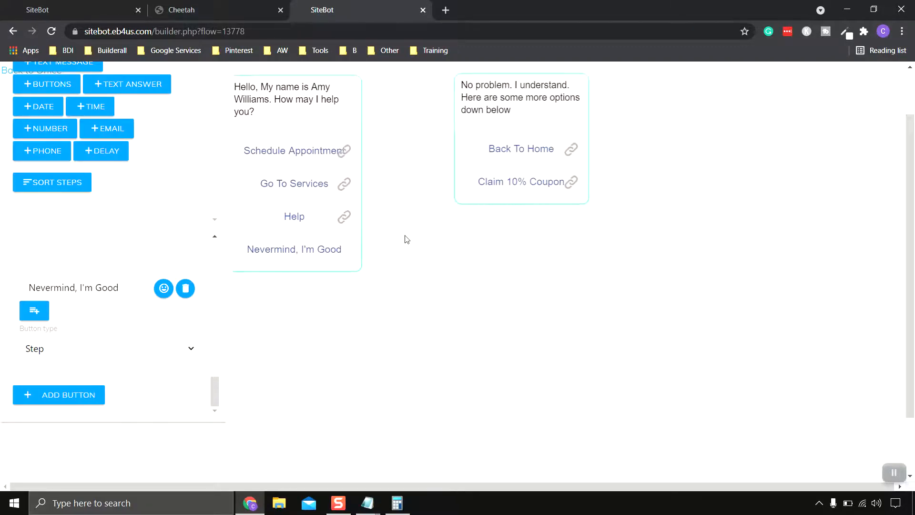
{"action": "scroll", "coordinate": [406, 239], "scroll_direction": "down", "scroll_amount": 1}
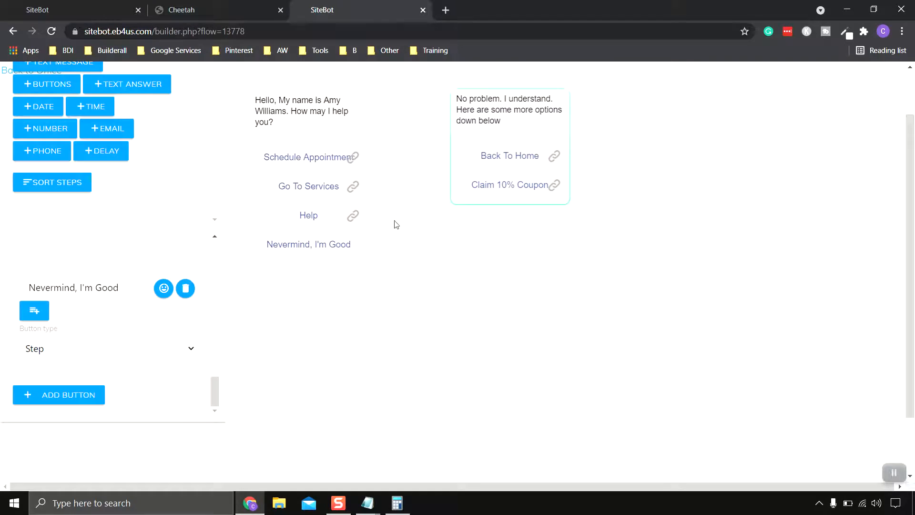
{"action": "scroll", "coordinate": [695, 301], "scroll_direction": "up", "scroll_amount": 1}
{"action": "scroll", "coordinate": [686, 276], "scroll_direction": "down", "scroll_amount": 2}
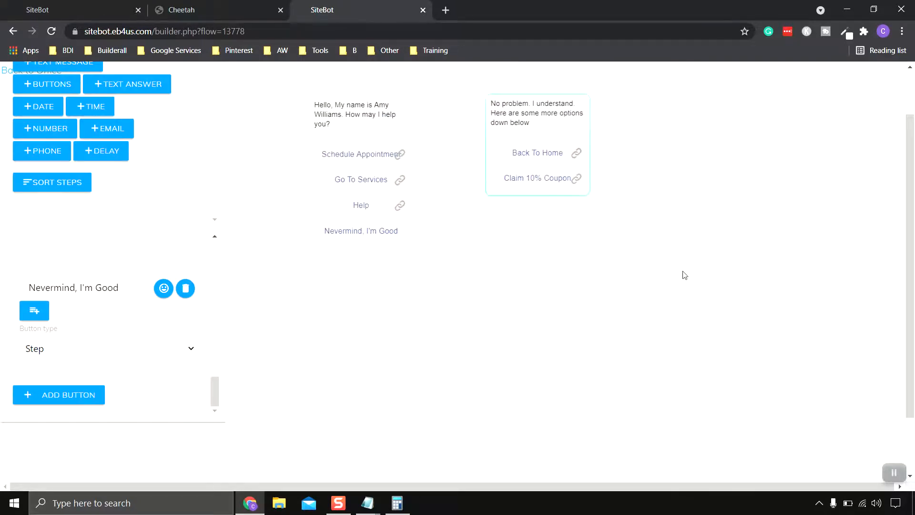
{"action": "scroll", "coordinate": [911, 255], "scroll_direction": "up", "scroll_amount": 1}
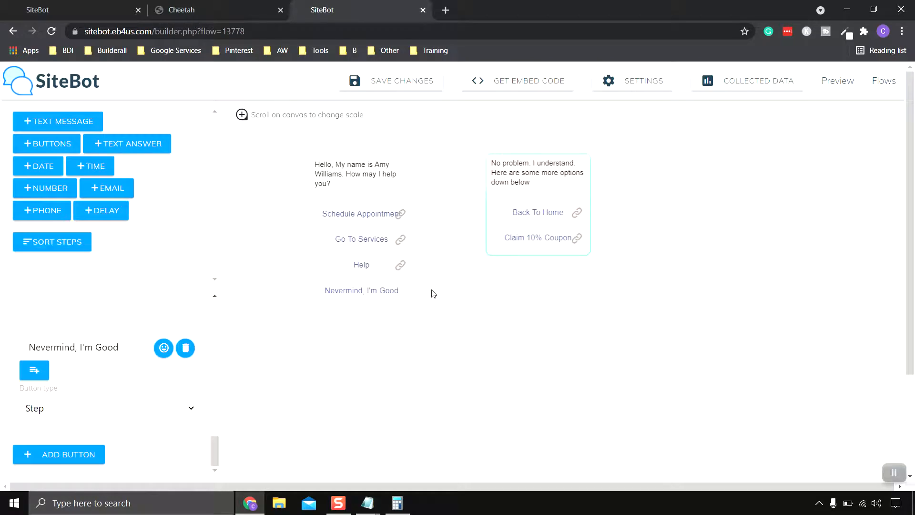
{"action": "left_click_drag", "start_coordinate": [409, 293], "coordinate": [486, 174]}
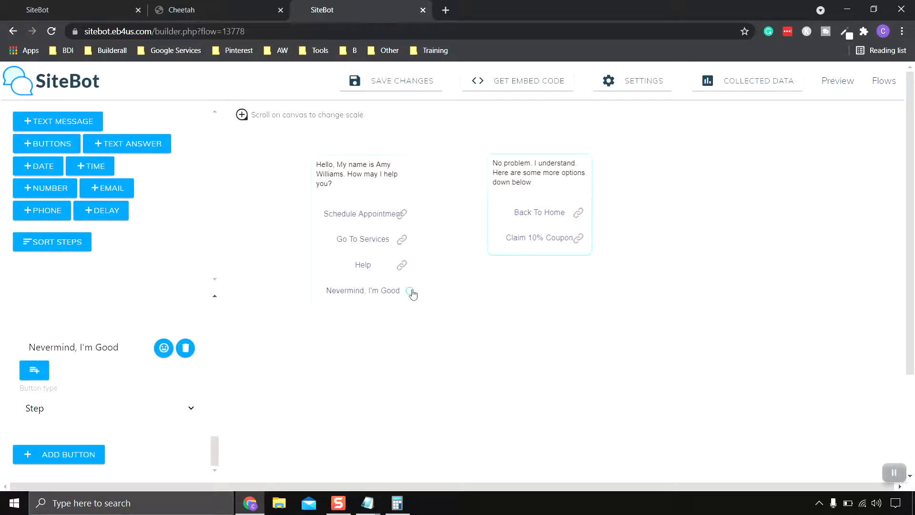
{"action": "left_click_drag", "start_coordinate": [412, 294], "coordinate": [490, 205]}
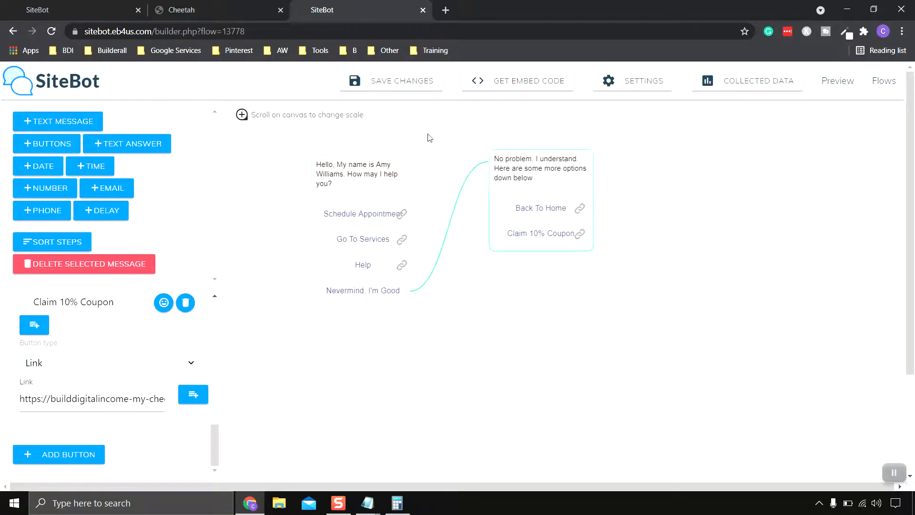
Save the flow changes, dismiss the confirmation and open the flow's preview.
{"action": "left_click", "coordinate": [404, 82]}
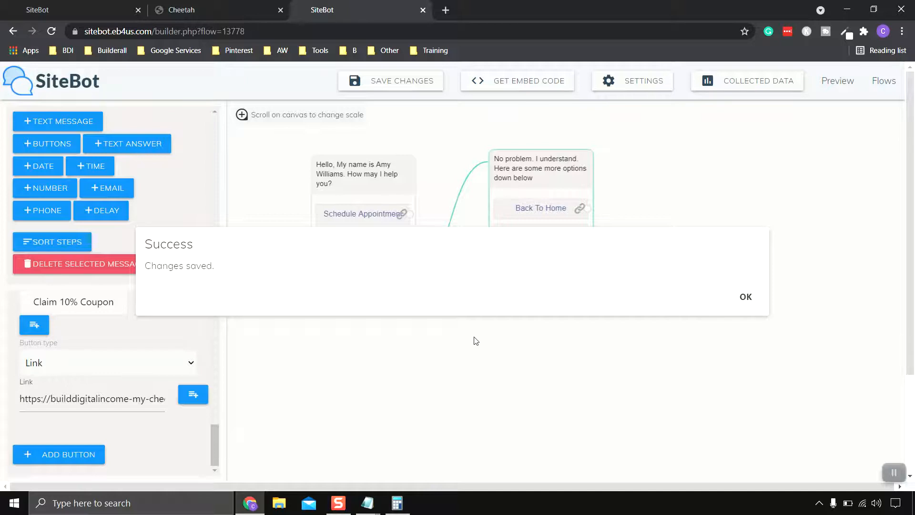
{"action": "left_click", "coordinate": [747, 298]}
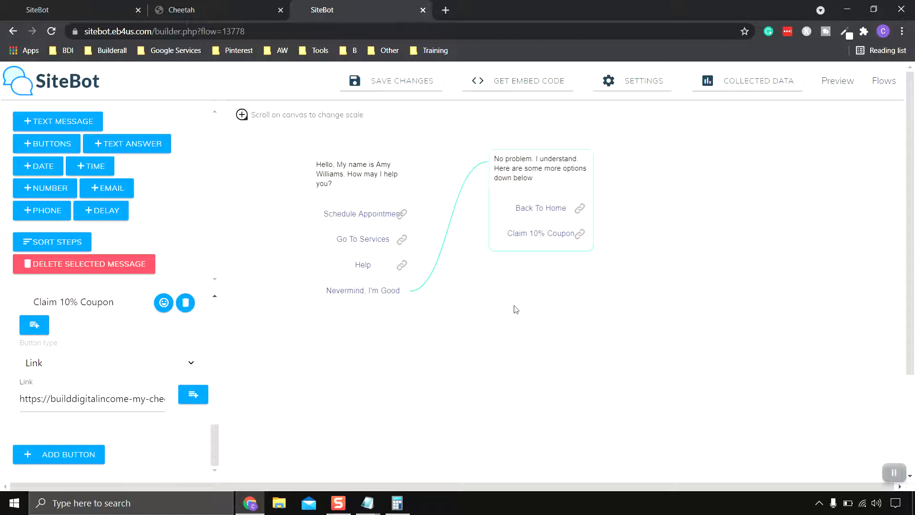
{"action": "left_click", "coordinate": [836, 83]}
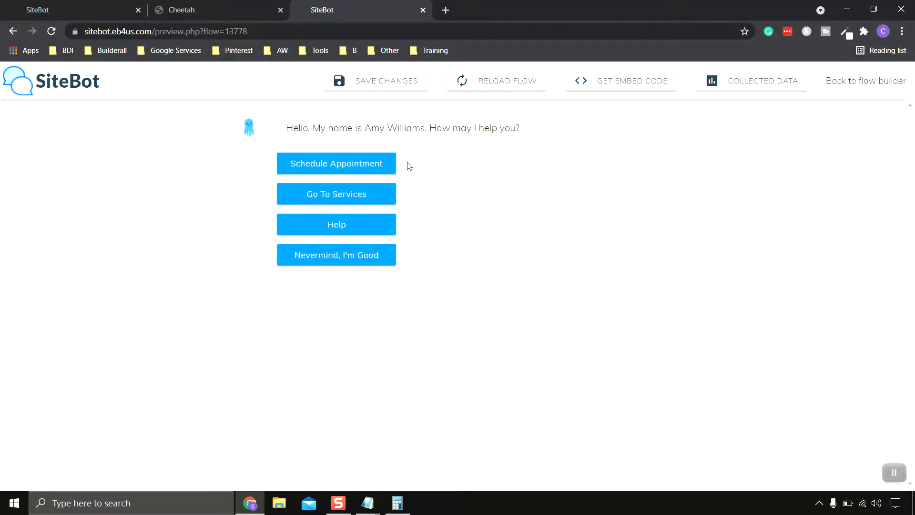
Test the Schedule Appointment button, look through the booking calendar page, then close it and reload the preview flow.
{"action": "left_click", "coordinate": [329, 166]}
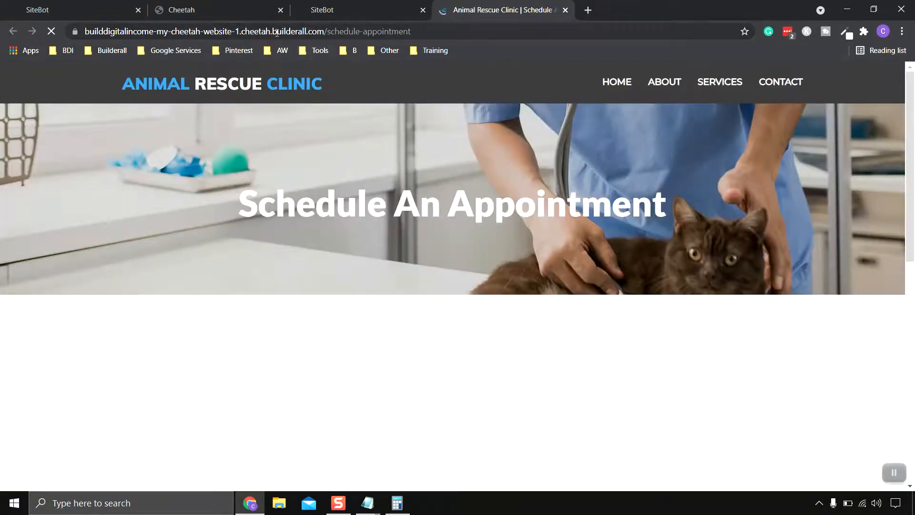
{"action": "scroll", "coordinate": [411, 302], "scroll_direction": "down", "scroll_amount": 4}
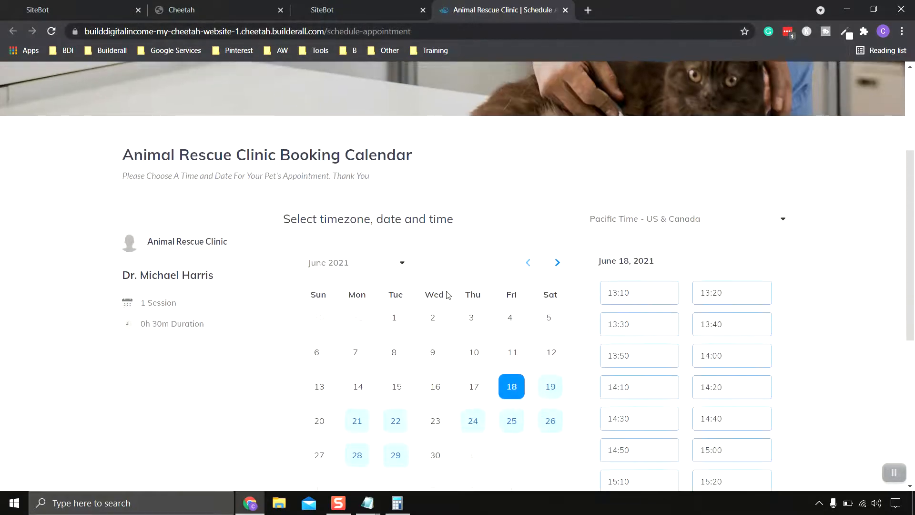
{"action": "scroll", "coordinate": [444, 203], "scroll_direction": "down", "scroll_amount": 1}
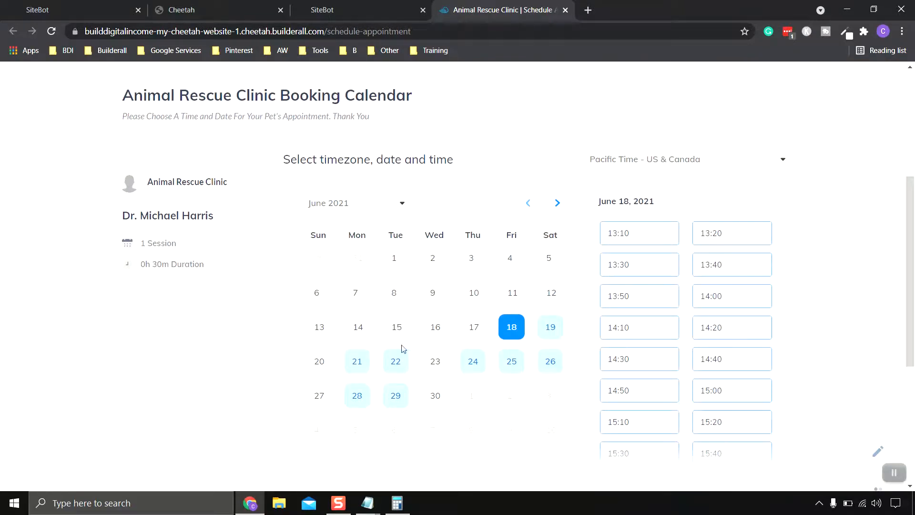
{"action": "scroll", "coordinate": [496, 251], "scroll_direction": "up", "scroll_amount": 5}
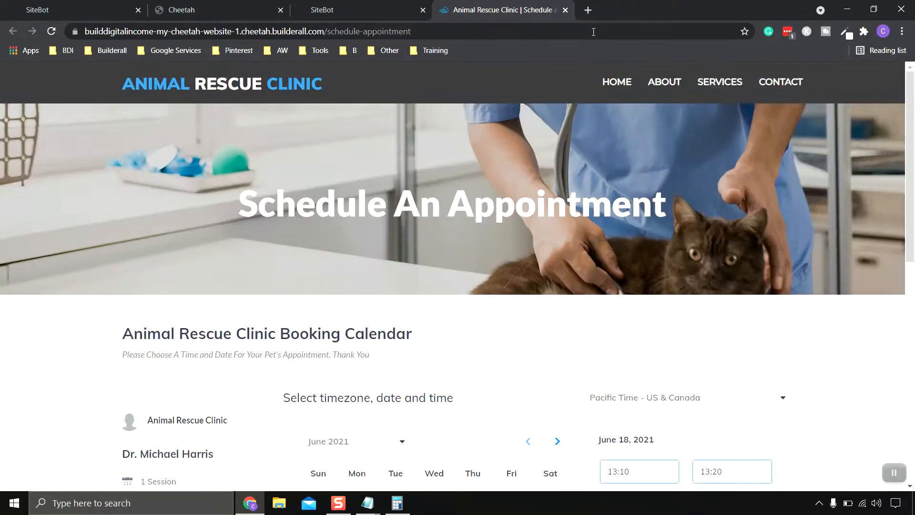
{"action": "left_click", "coordinate": [565, 10]}
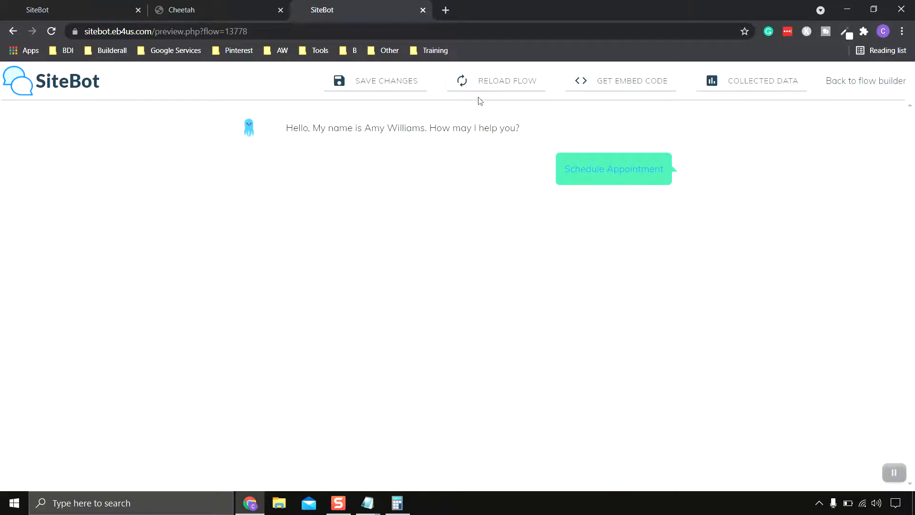
{"action": "left_click", "coordinate": [496, 83]}
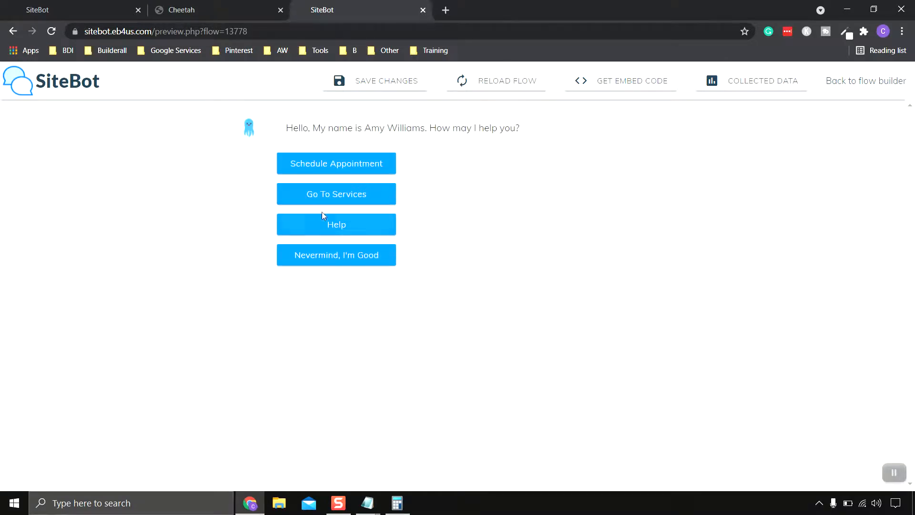
Test the Go To Services and Help buttons, closing each linked page and reloading the preview flow after each.
{"action": "left_click", "coordinate": [327, 194]}
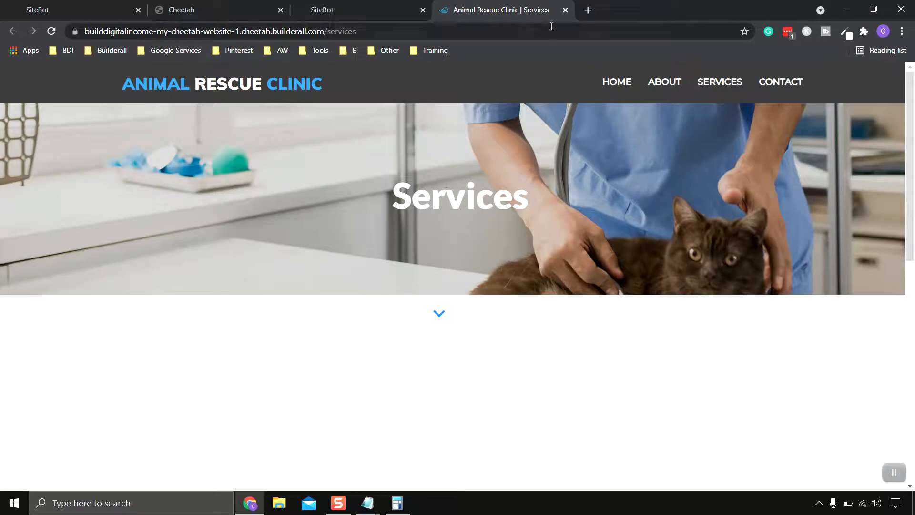
{"action": "left_click", "coordinate": [564, 12]}
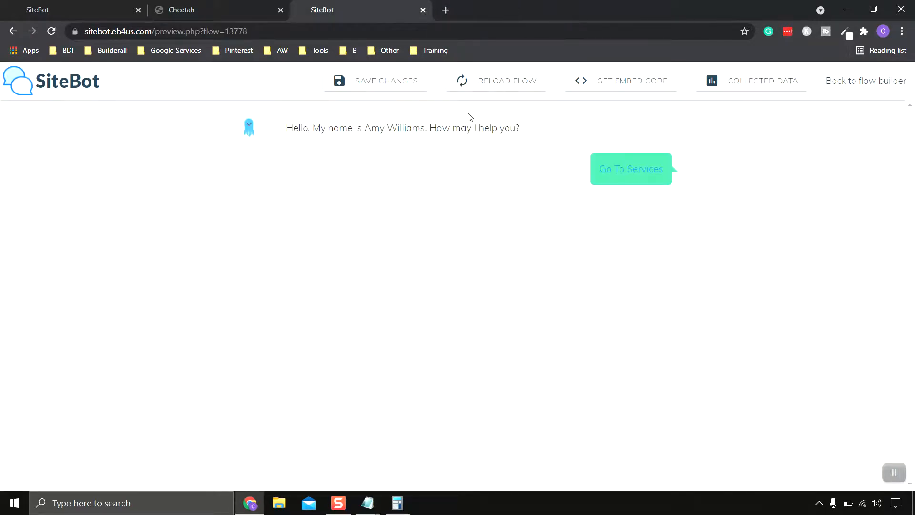
{"action": "left_click", "coordinate": [498, 81]}
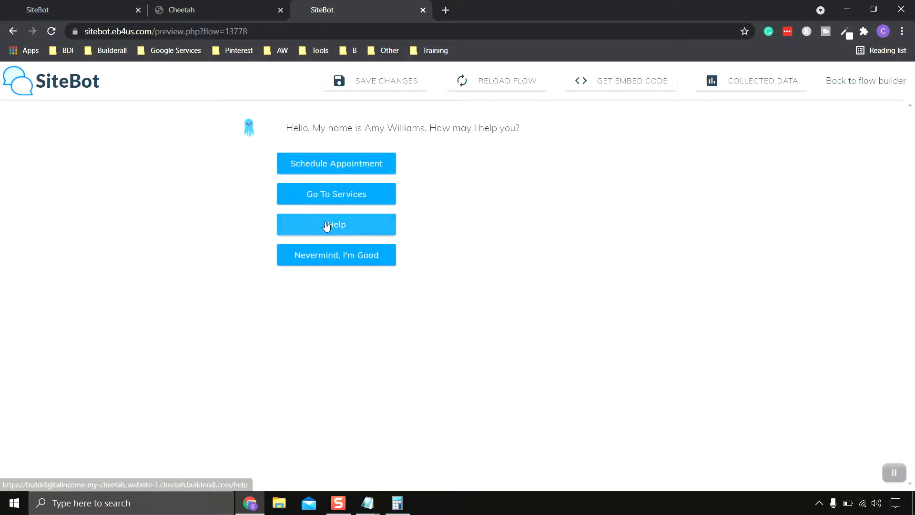
{"action": "left_click", "coordinate": [326, 231]}
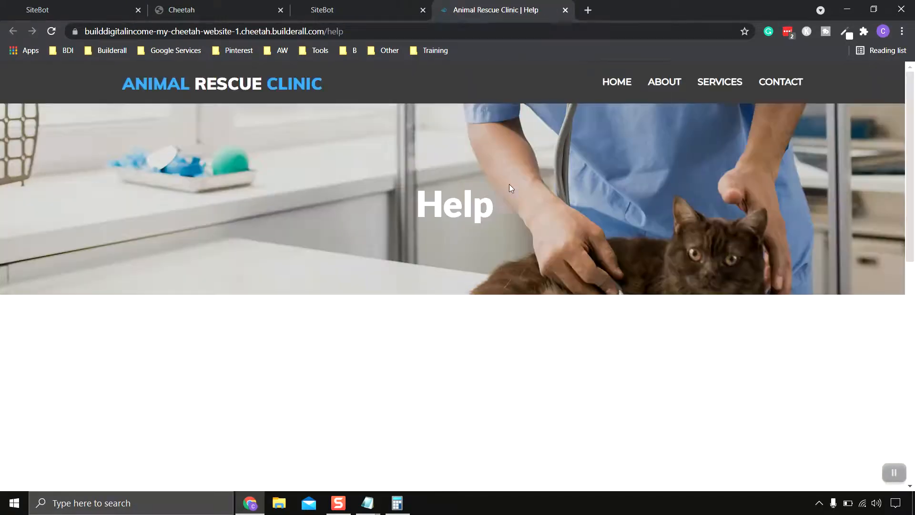
{"action": "left_click", "coordinate": [565, 10]}
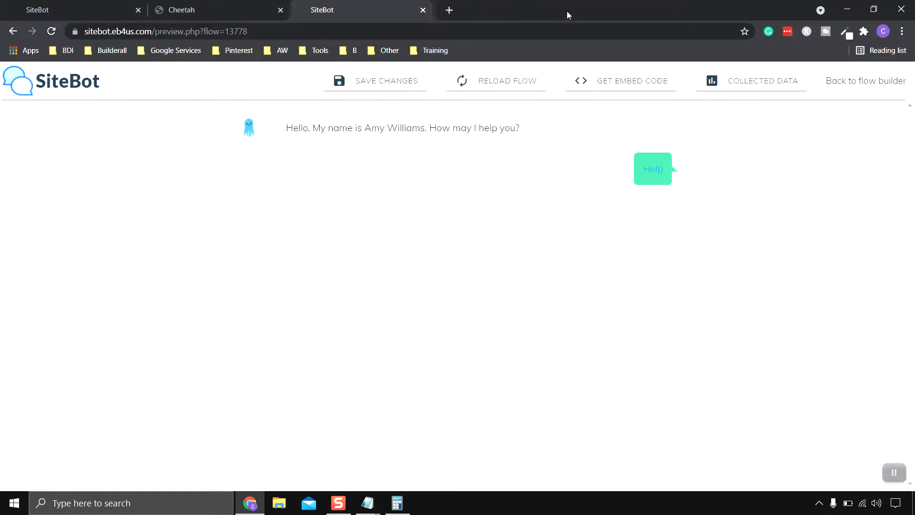
{"action": "left_click", "coordinate": [504, 88]}
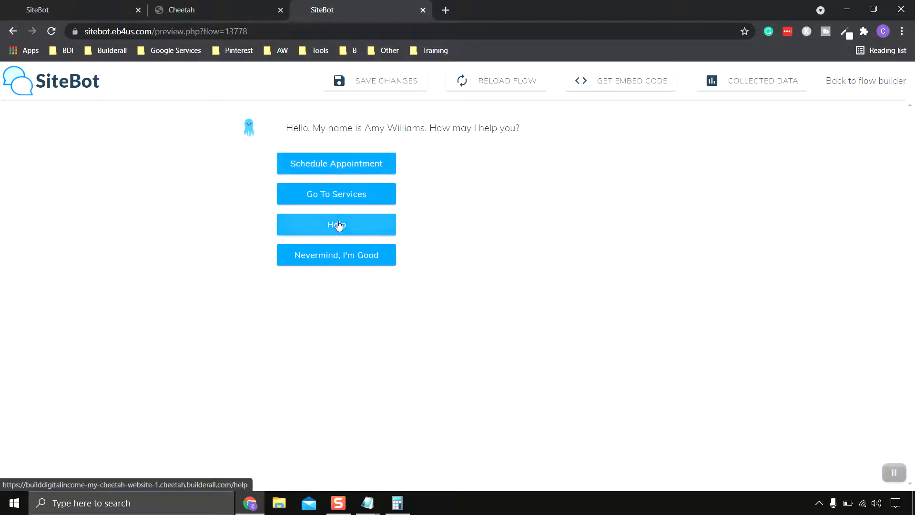
Test the "Nevermind, I'm Good" path with Back To Home, review the home page, then close it and reload the flow.
{"action": "double_click", "coordinate": [326, 259]}
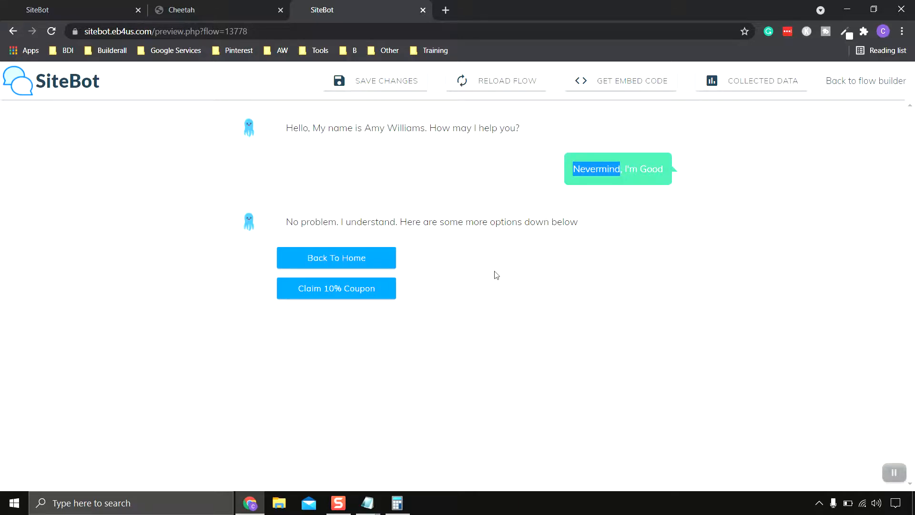
{"action": "left_click", "coordinate": [335, 262]}
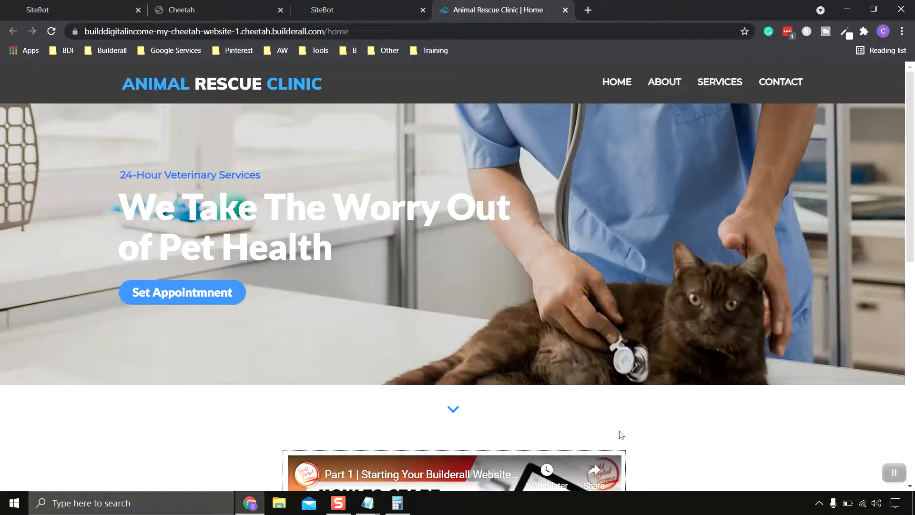
{"action": "scroll", "coordinate": [386, 360], "scroll_direction": "down", "scroll_amount": 5}
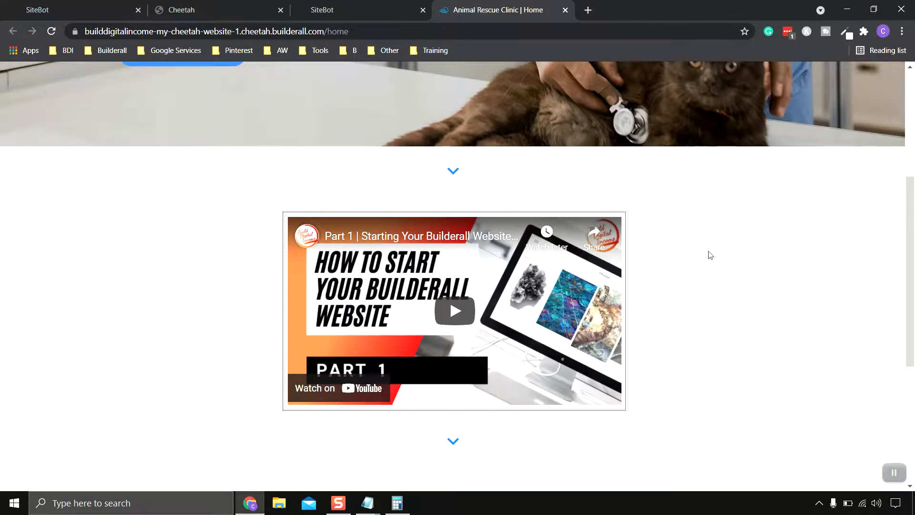
{"action": "scroll", "coordinate": [709, 260], "scroll_direction": "down", "scroll_amount": 1}
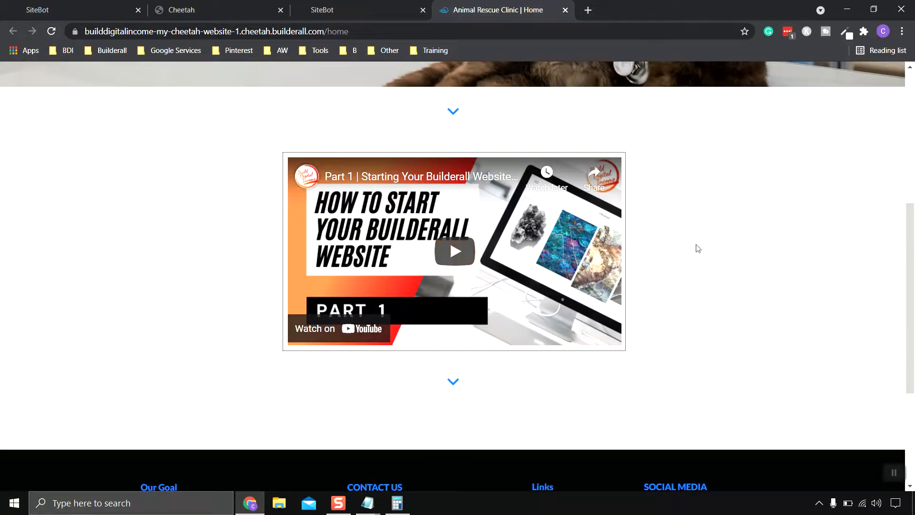
{"action": "scroll", "coordinate": [698, 248], "scroll_direction": "up", "scroll_amount": 5}
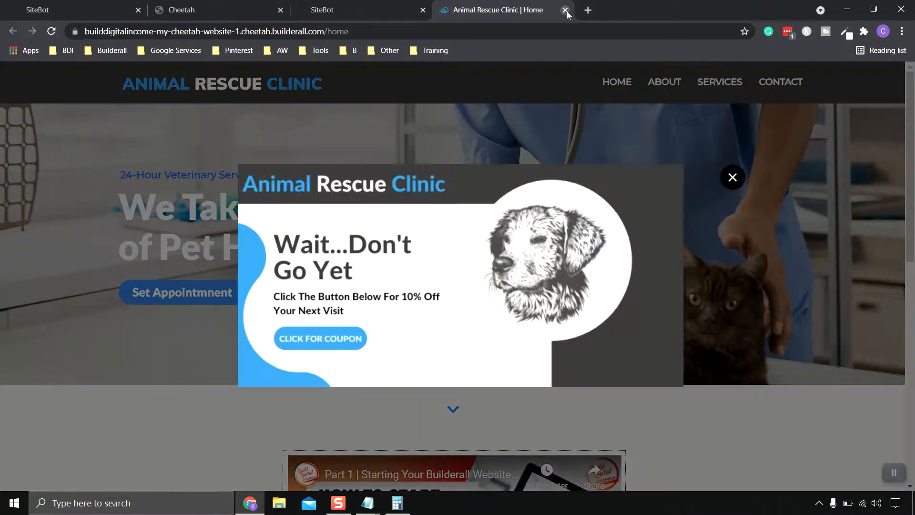
{"action": "left_click", "coordinate": [734, 160]}
{"action": "left_click", "coordinate": [565, 10]}
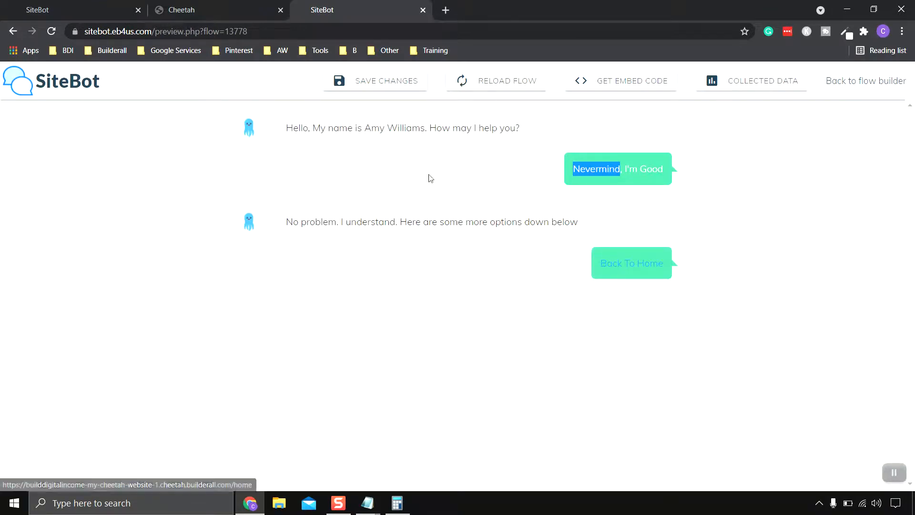
{"action": "left_click", "coordinate": [490, 79]}
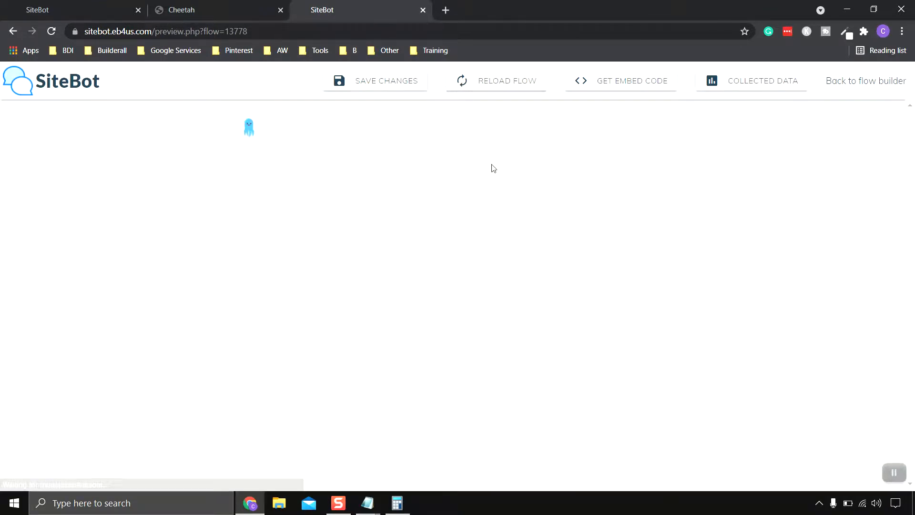
Test the "Nevermind, I'm Good" path with Claim 10% Coupon and review the linked coupon page.
{"action": "left_click", "coordinate": [343, 261]}
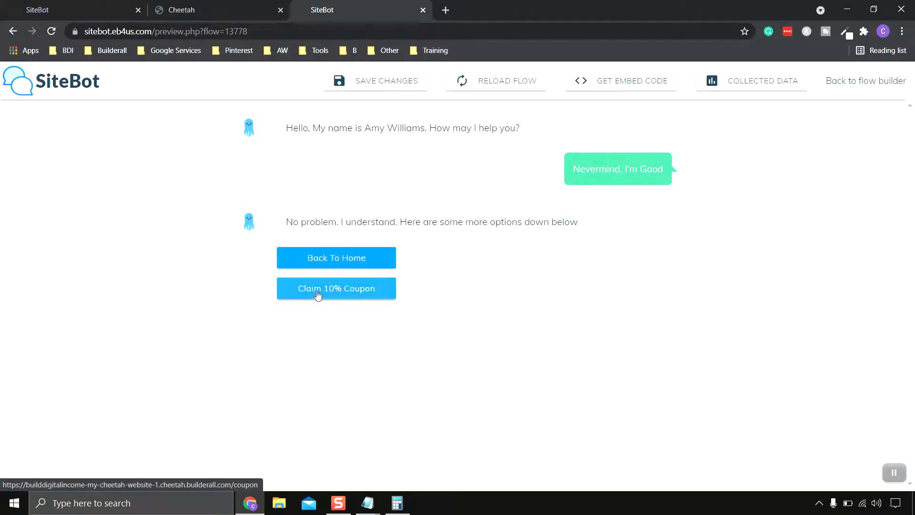
{"action": "left_click", "coordinate": [346, 289]}
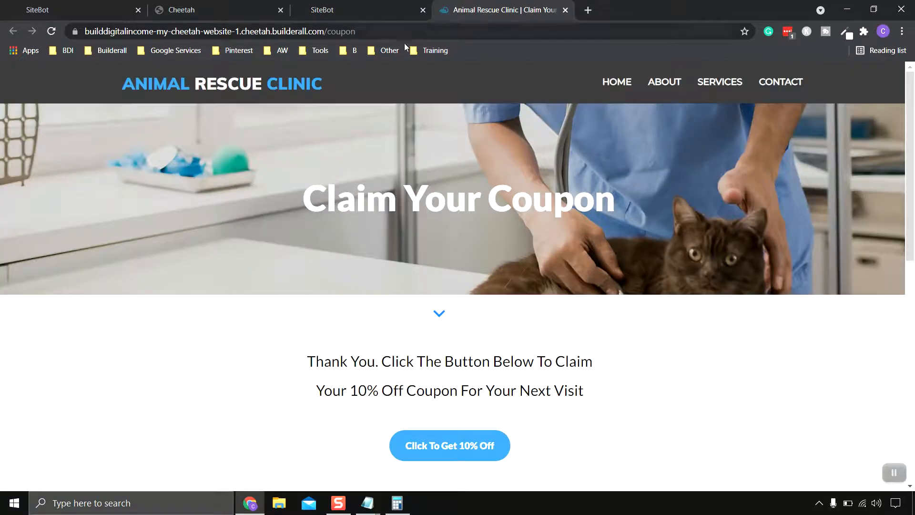
{"action": "scroll", "coordinate": [640, 394], "scroll_direction": "down", "scroll_amount": 3}
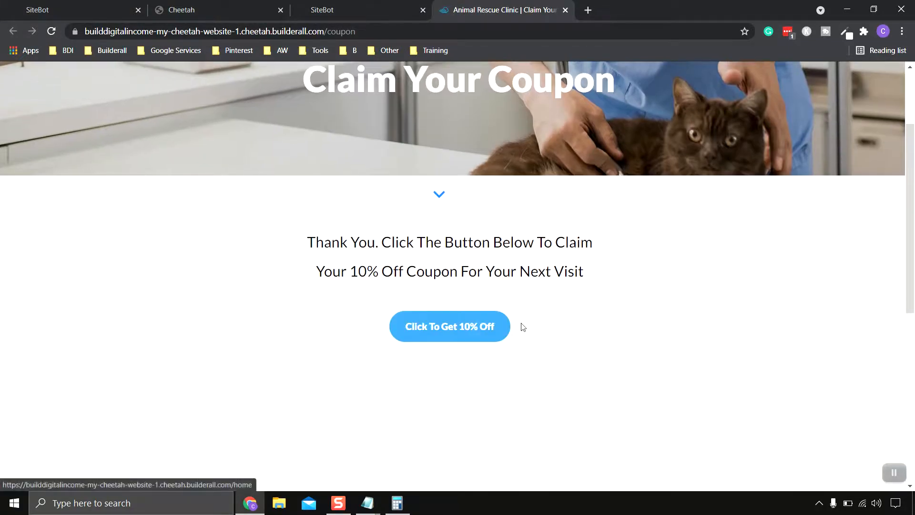
Look over the coupon page, close it, reload the preview flow and return to the flow builder.
{"action": "scroll", "coordinate": [524, 329], "scroll_direction": "up", "scroll_amount": 1}
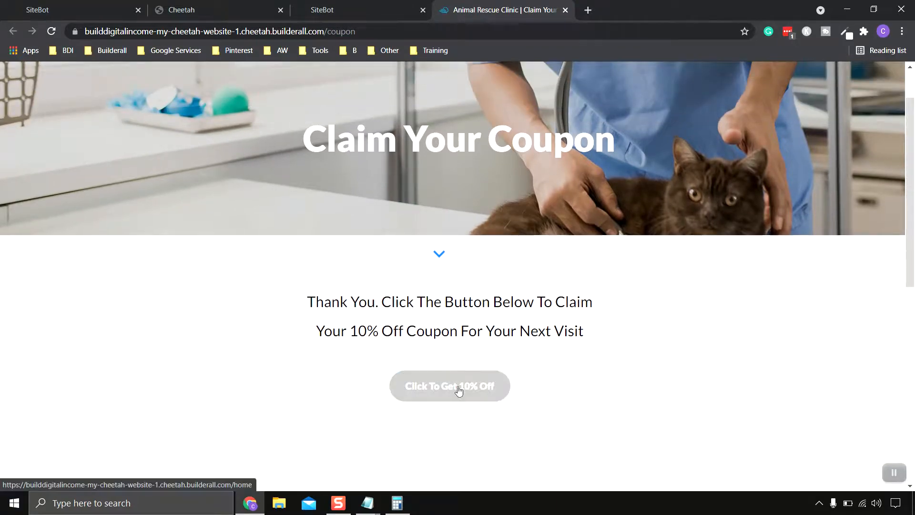
{"action": "scroll", "coordinate": [542, 375], "scroll_direction": "up", "scroll_amount": 1}
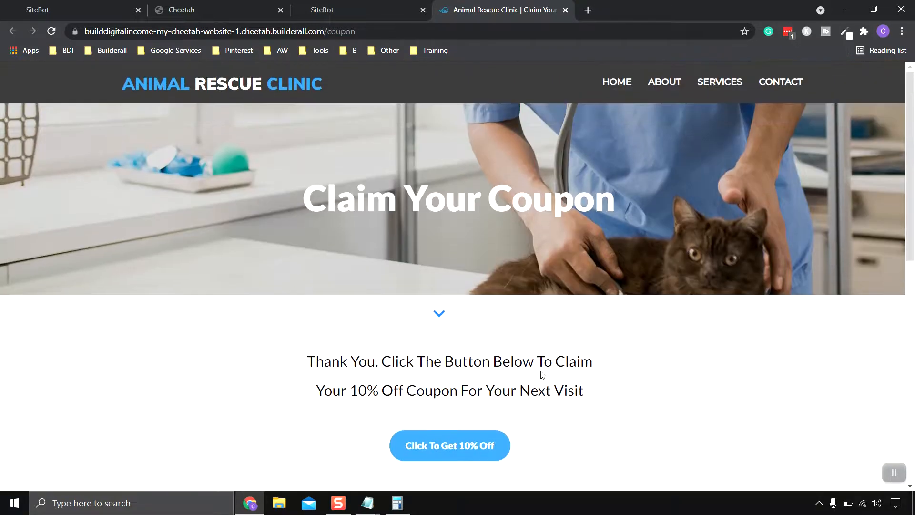
{"action": "left_click", "coordinate": [565, 10]}
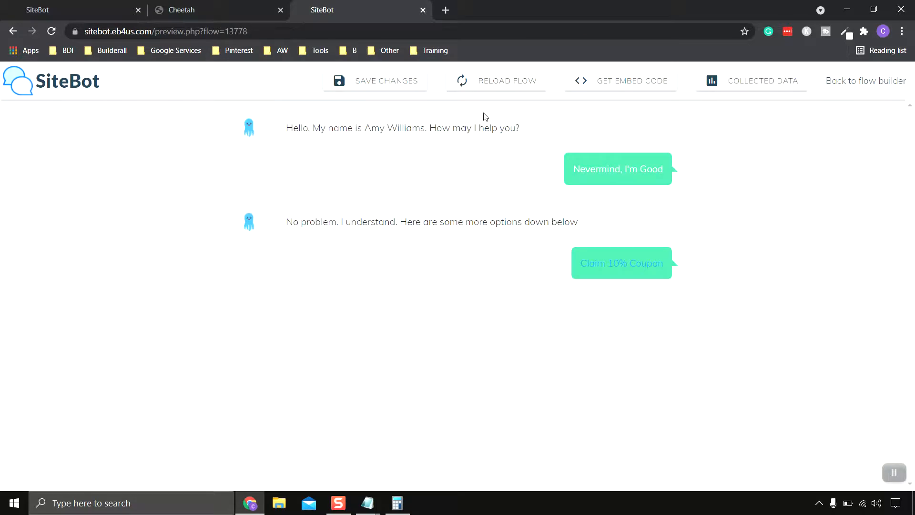
{"action": "left_click", "coordinate": [499, 87]}
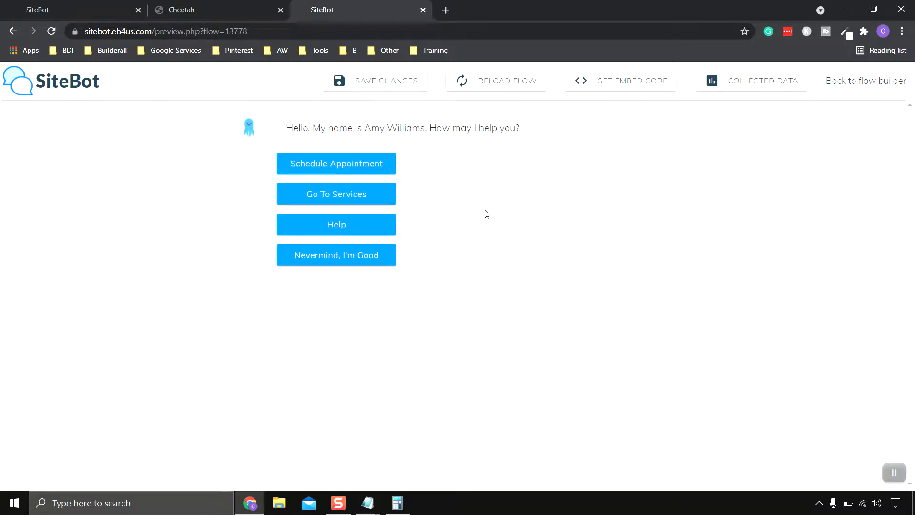
{"action": "left_click", "coordinate": [862, 85]}
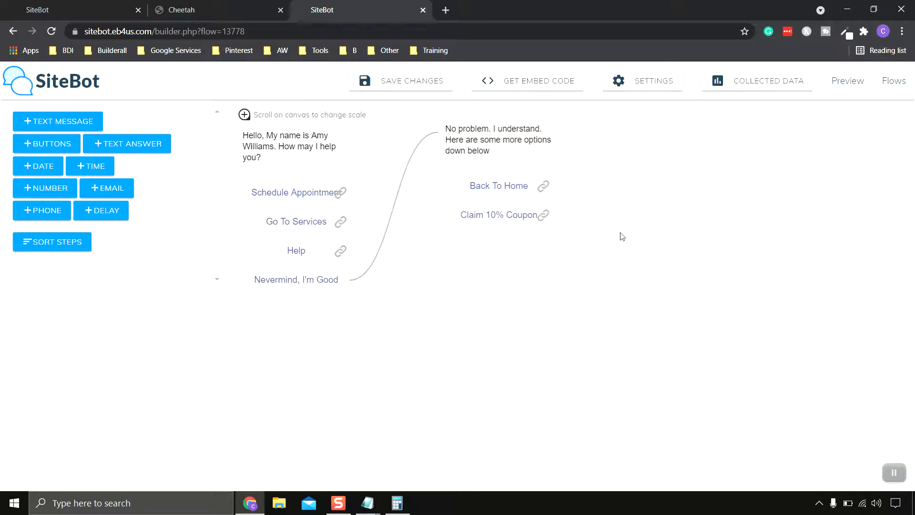
Copy the chatbot flow's iframe embed code and close the embed code dialog.
{"action": "left_click", "coordinate": [534, 91]}
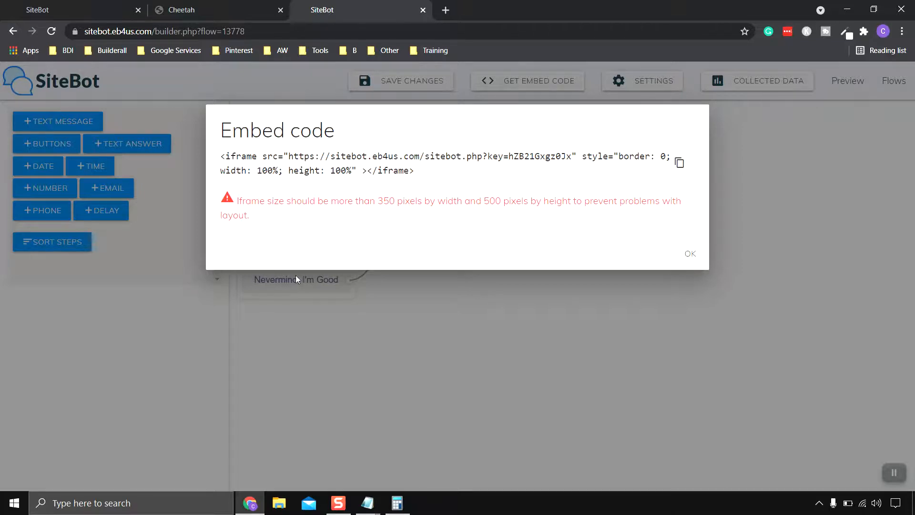
{"action": "left_click", "coordinate": [679, 163]}
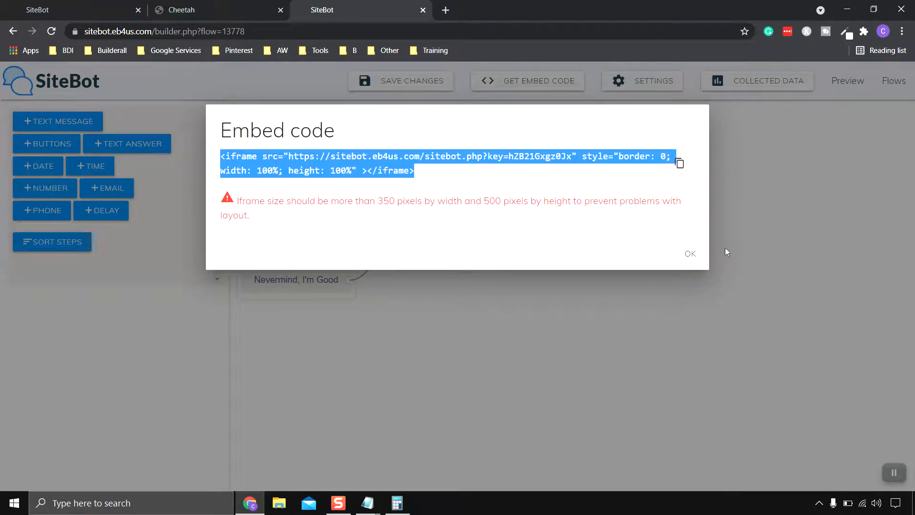
{"action": "left_click", "coordinate": [690, 253]}
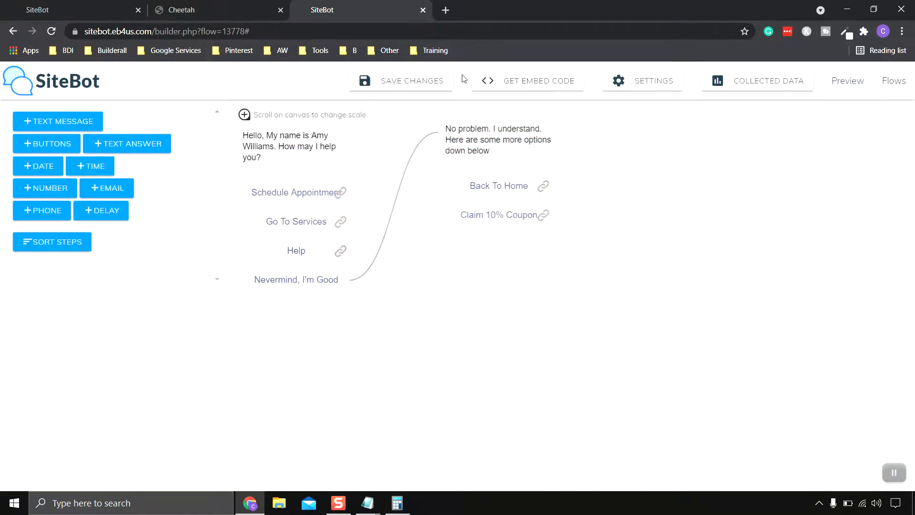
Close the SiteBot flow builder and open the Animal Rescue Clinic Home page for editing in Cheetah.
{"action": "left_click", "coordinate": [423, 10]}
{"action": "scroll", "coordinate": [324, 264], "scroll_direction": "up", "scroll_amount": 3}
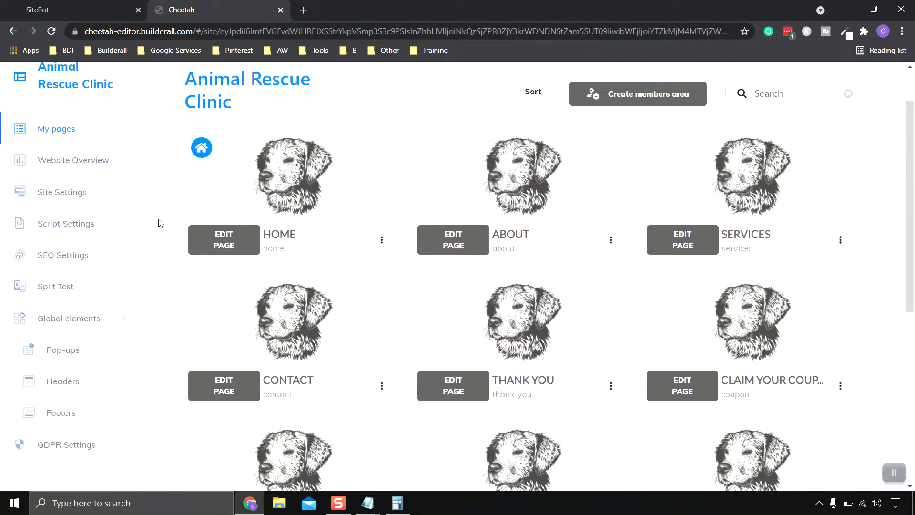
{"action": "left_click", "coordinate": [230, 246]}
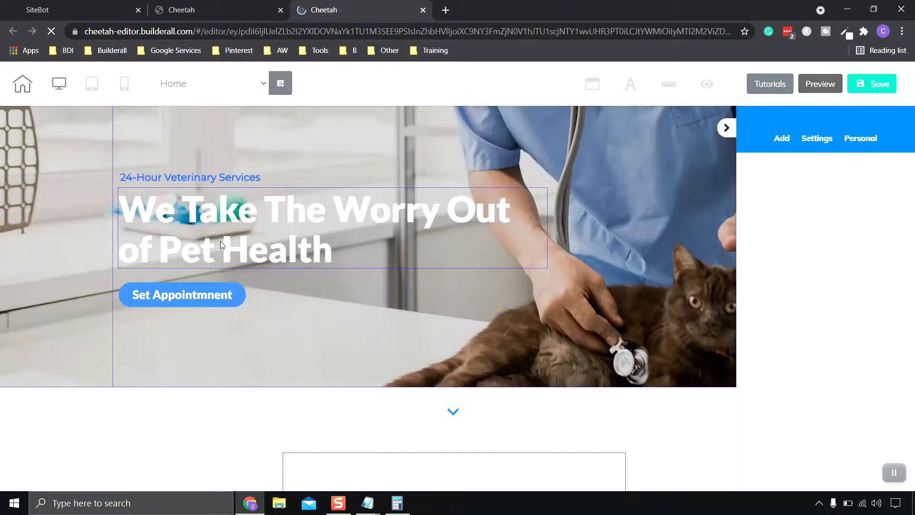
Delete the panel holding the YouTube video iframe below the Home page's hero section.
{"action": "scroll", "coordinate": [429, 327], "scroll_direction": "down", "scroll_amount": 5}
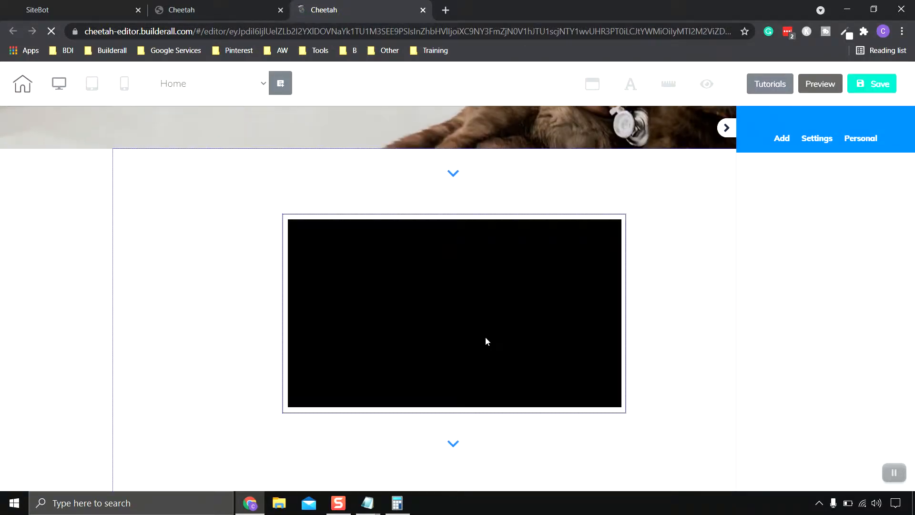
{"action": "left_click", "coordinate": [486, 331]}
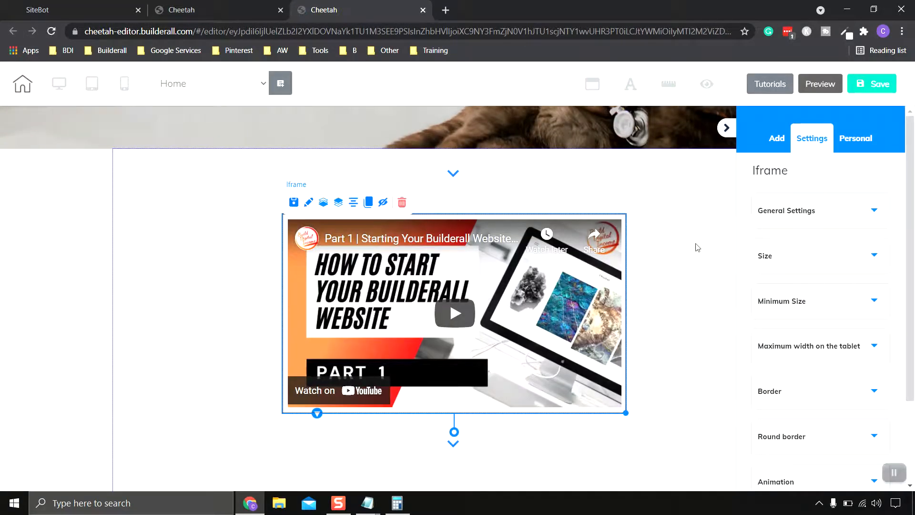
{"action": "scroll", "coordinate": [691, 247], "scroll_direction": "down", "scroll_amount": 1}
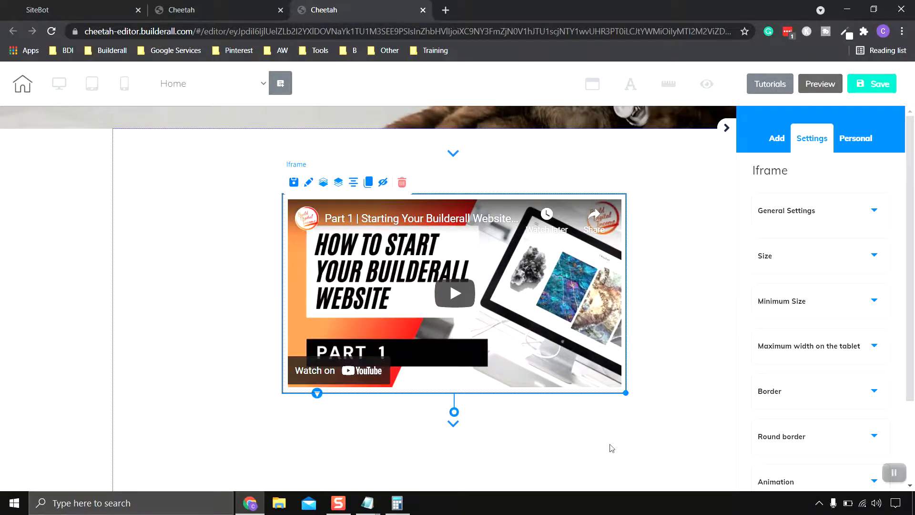
{"action": "left_click", "coordinate": [389, 186]}
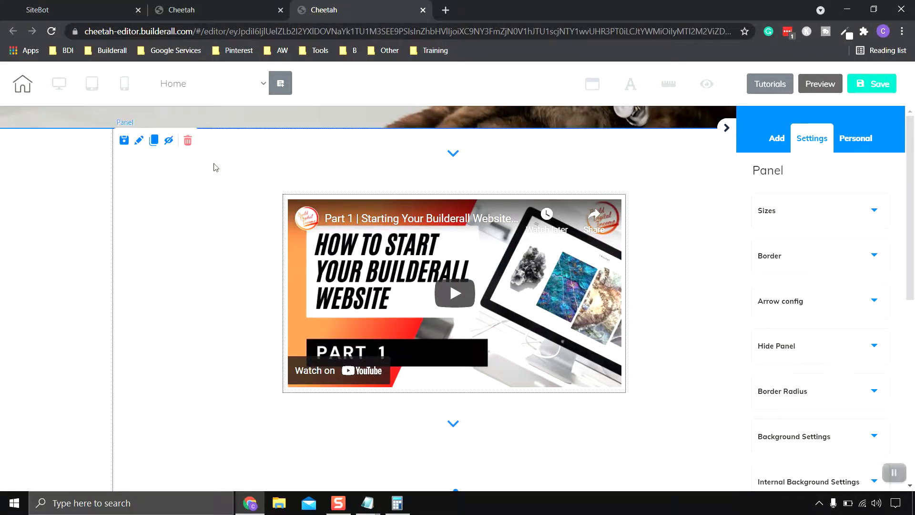
{"action": "scroll", "coordinate": [196, 167], "scroll_direction": "up", "scroll_amount": 1}
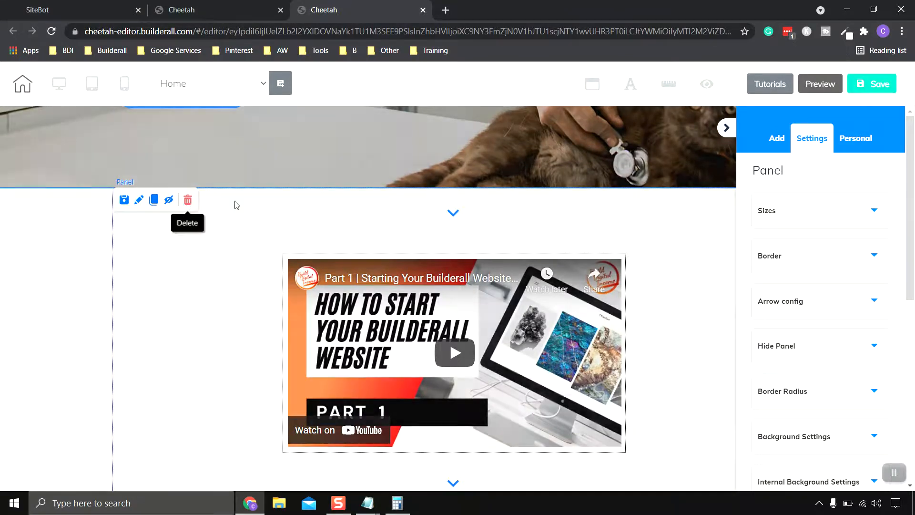
{"action": "left_click", "coordinate": [187, 200]}
{"action": "left_click", "coordinate": [557, 316]}
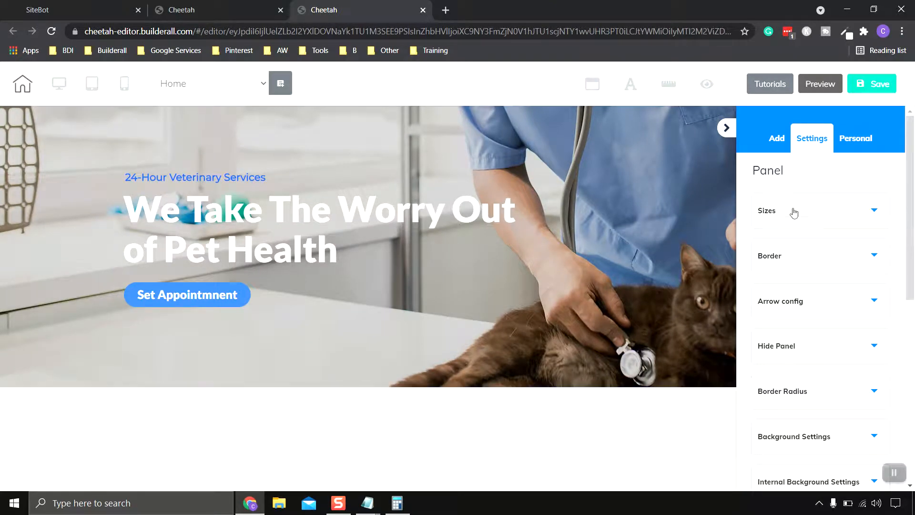
Add a blank panel below the hero section and delete its default text box.
{"action": "left_click", "coordinate": [776, 139]}
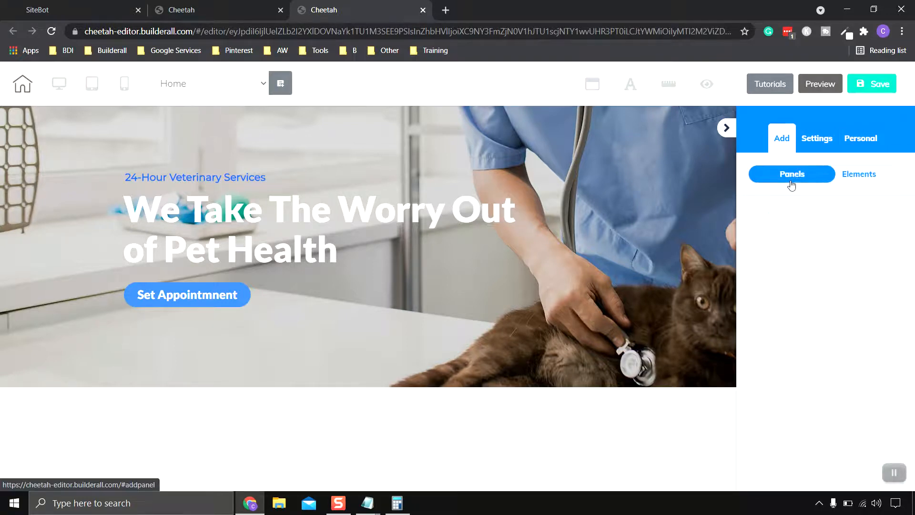
{"action": "left_click", "coordinate": [789, 186]}
{"action": "left_click", "coordinate": [804, 251]}
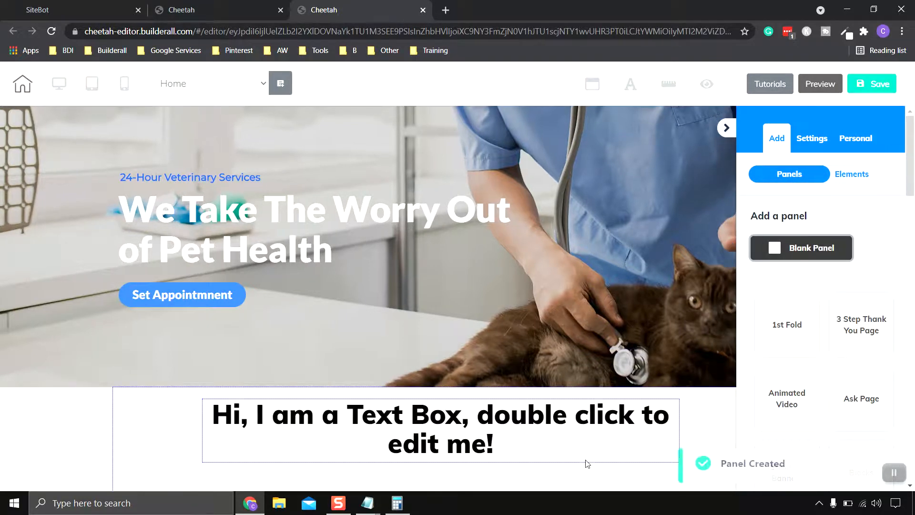
{"action": "left_click", "coordinate": [455, 307]}
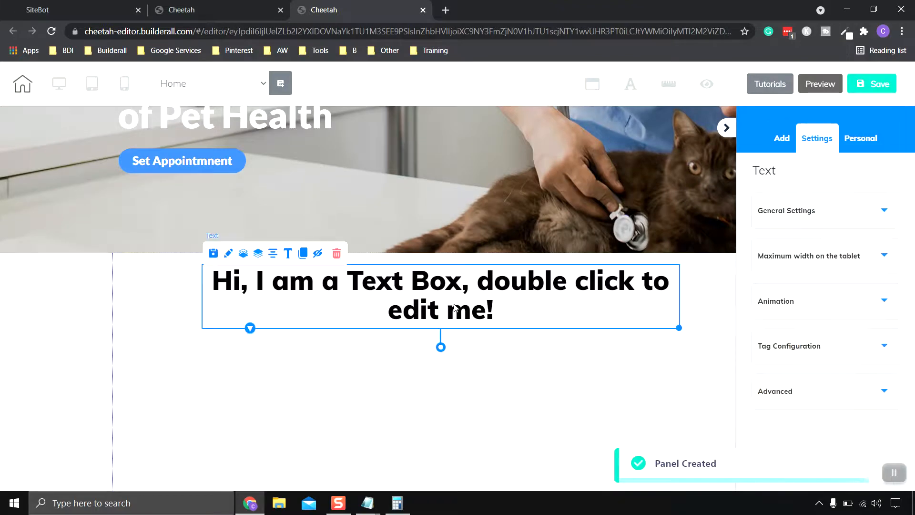
{"action": "left_click", "coordinate": [335, 255]}
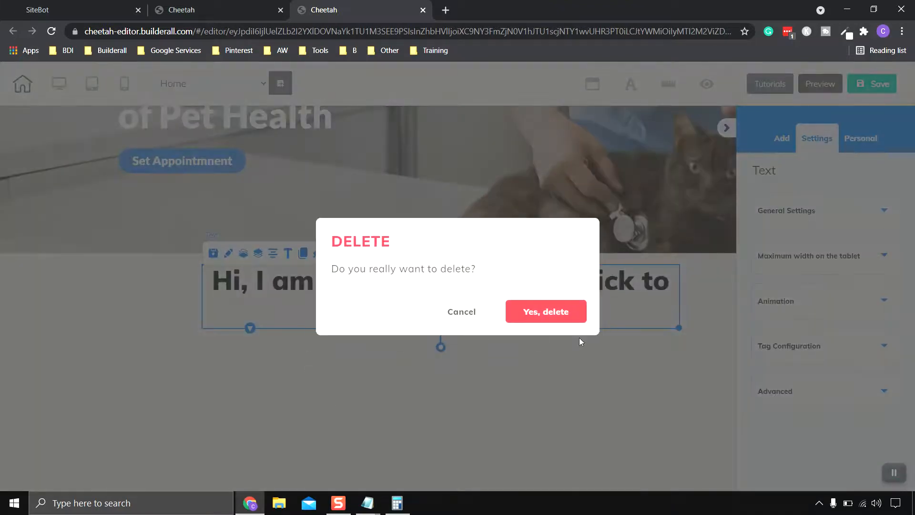
{"action": "left_click", "coordinate": [576, 310]}
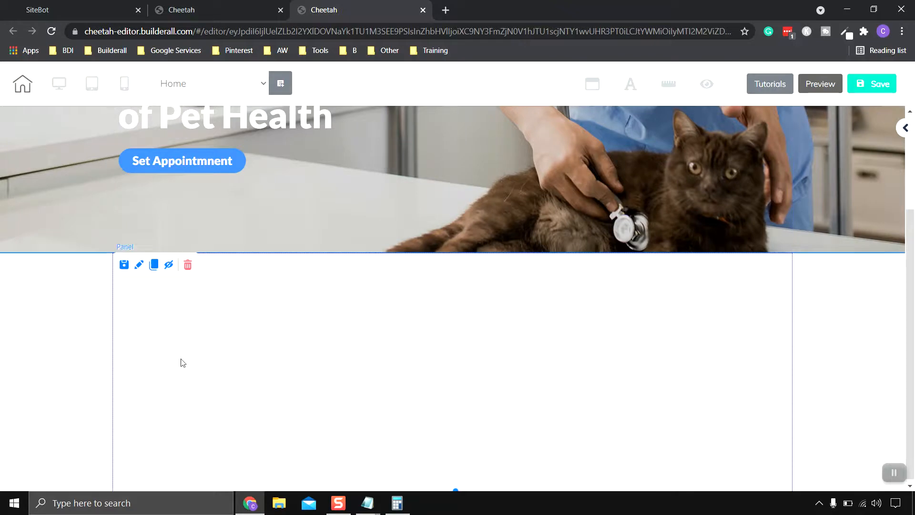
Place an Iframe element in the middle of the blank panel.
{"action": "left_click", "coordinate": [903, 130]}
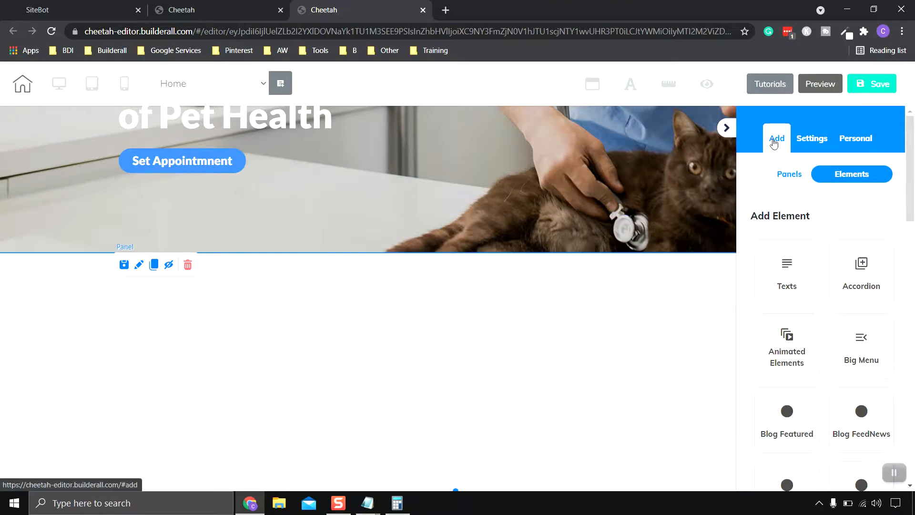
{"action": "scroll", "coordinate": [834, 292], "scroll_direction": "down", "scroll_amount": 5}
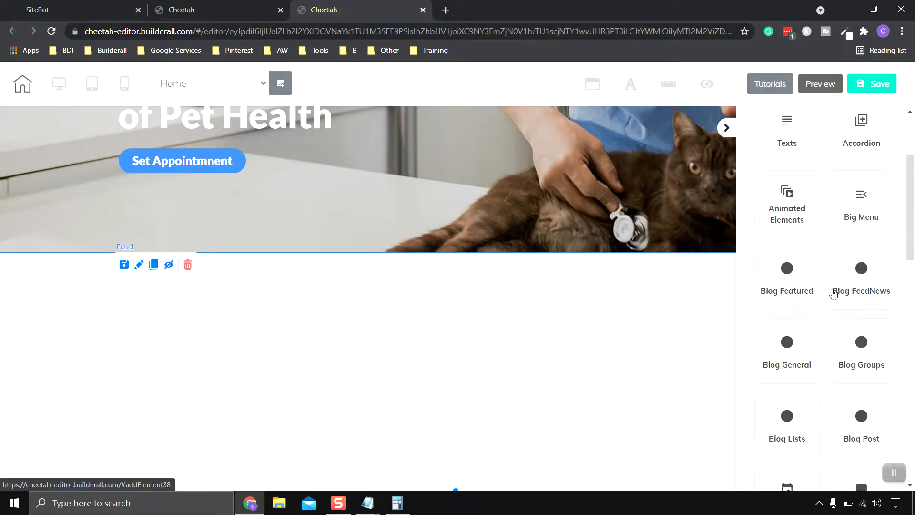
{"action": "scroll", "coordinate": [834, 292], "scroll_direction": "down", "scroll_amount": 10}
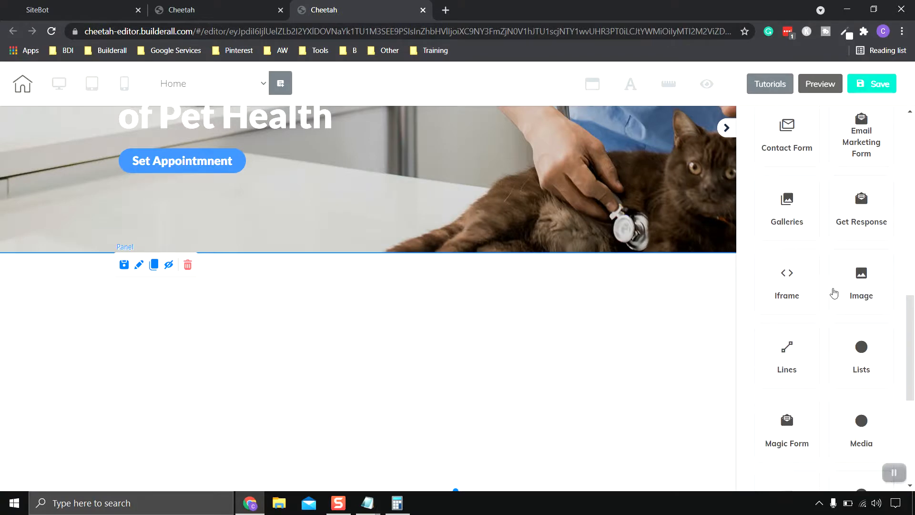
{"action": "left_click", "coordinate": [794, 226]}
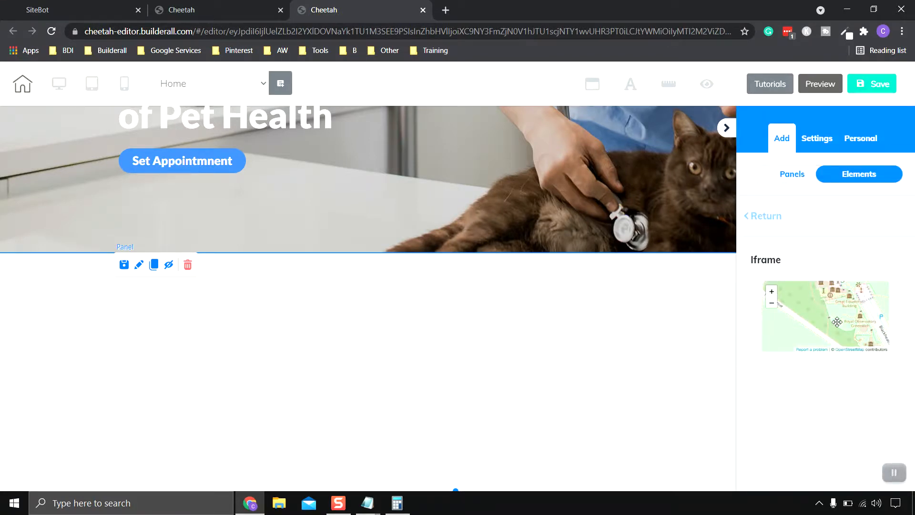
{"action": "left_click_drag", "start_coordinate": [837, 322], "coordinate": [619, 370]}
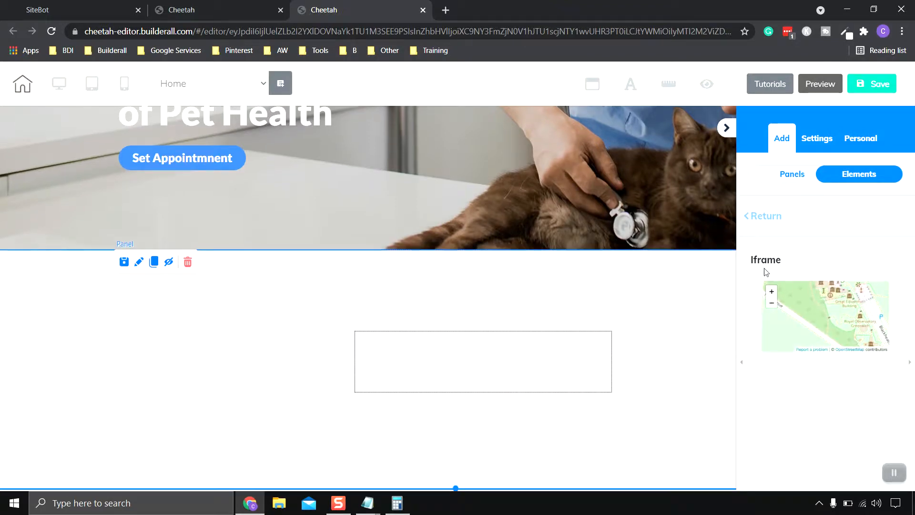
Paste the copied SiteBot embed code into the new iframe's Embed Doc setting and apply it.
{"action": "left_click", "coordinate": [584, 375]}
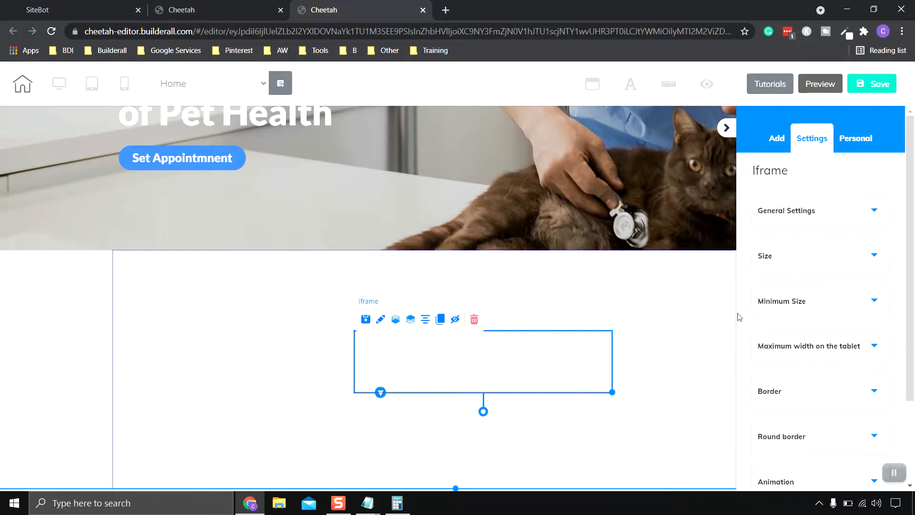
{"action": "left_click", "coordinate": [820, 210]}
{"action": "scroll", "coordinate": [820, 251], "scroll_direction": "down", "scroll_amount": 3}
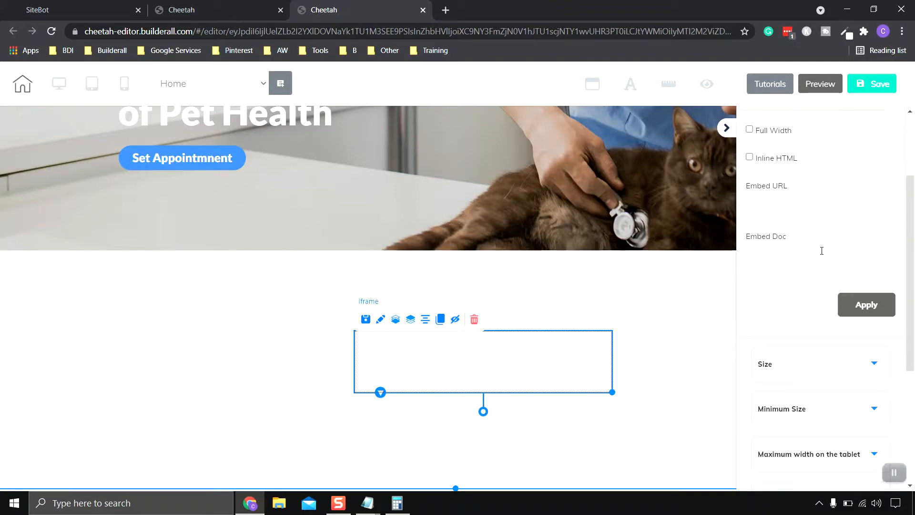
{"action": "right_click", "coordinate": [797, 254]}
{"action": "left_click", "coordinate": [828, 341]}
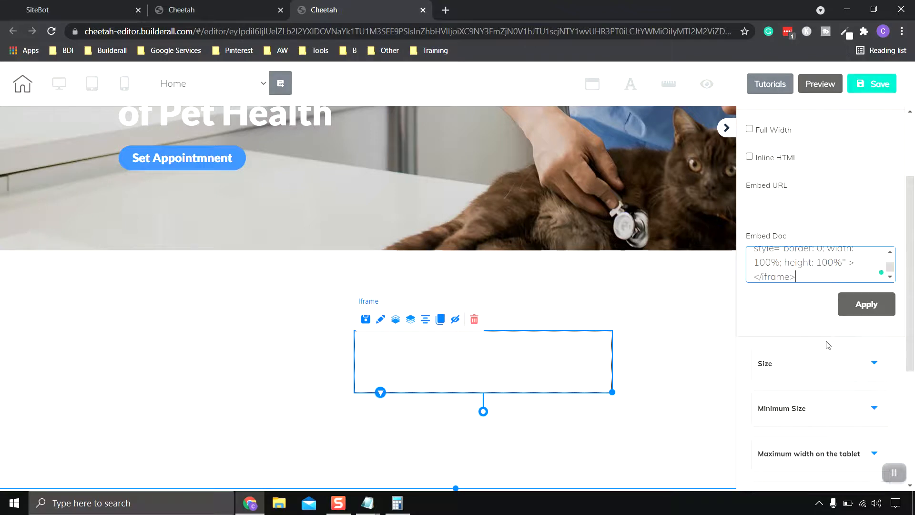
{"action": "left_click", "coordinate": [872, 306]}
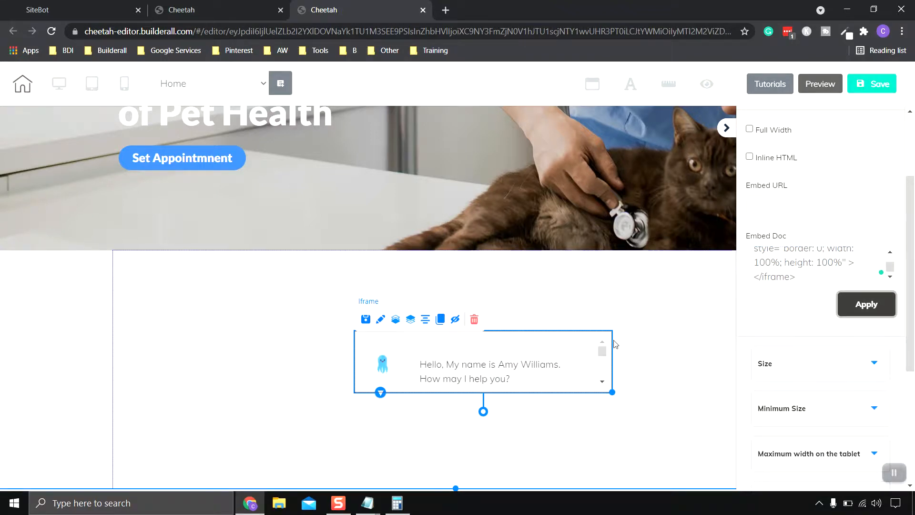
Enlarge the chatbot iframe to show more of the chat and extend its panel to a height of about 560.
{"action": "left_click_drag", "start_coordinate": [612, 392], "coordinate": [634, 479]}
{"action": "scroll", "coordinate": [656, 383], "scroll_direction": "down", "scroll_amount": 1}
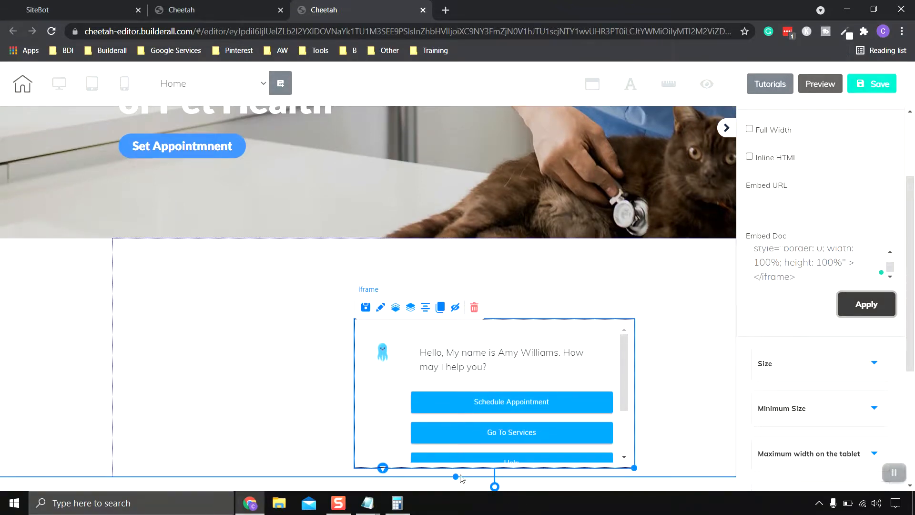
{"action": "left_click_drag", "start_coordinate": [456, 476], "coordinate": [458, 514]}
{"action": "scroll", "coordinate": [656, 400], "scroll_direction": "down", "scroll_amount": 1}
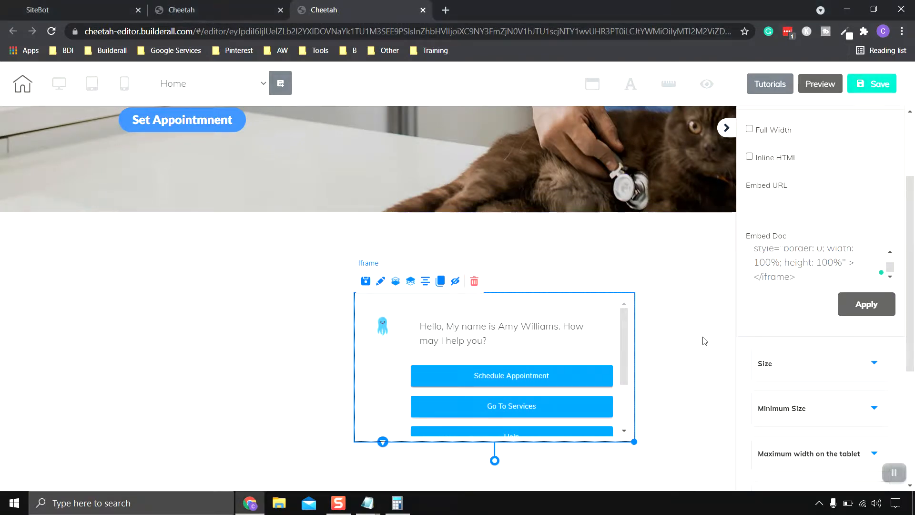
{"action": "scroll", "coordinate": [682, 343], "scroll_direction": "down", "scroll_amount": 1}
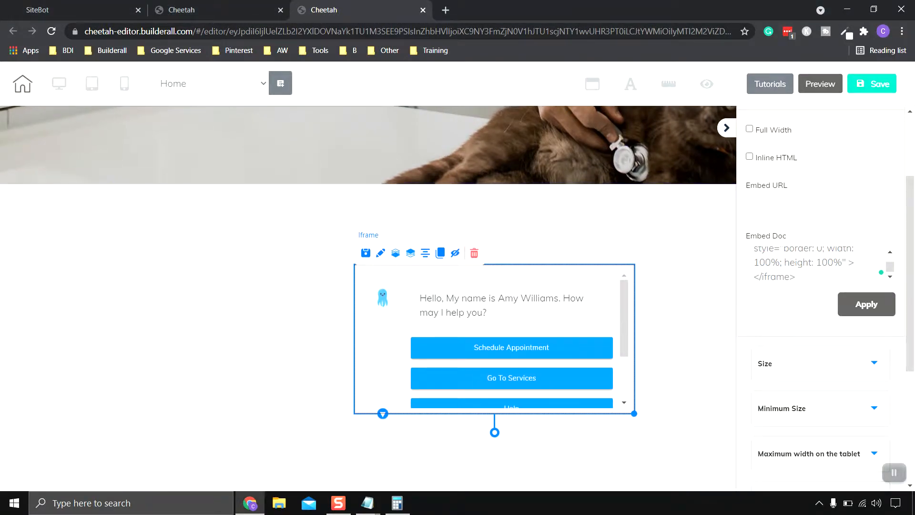
Extend the chatbot panel to a height of about 607 and set its minimum height to about 259.
{"action": "left_click", "coordinate": [246, 254]}
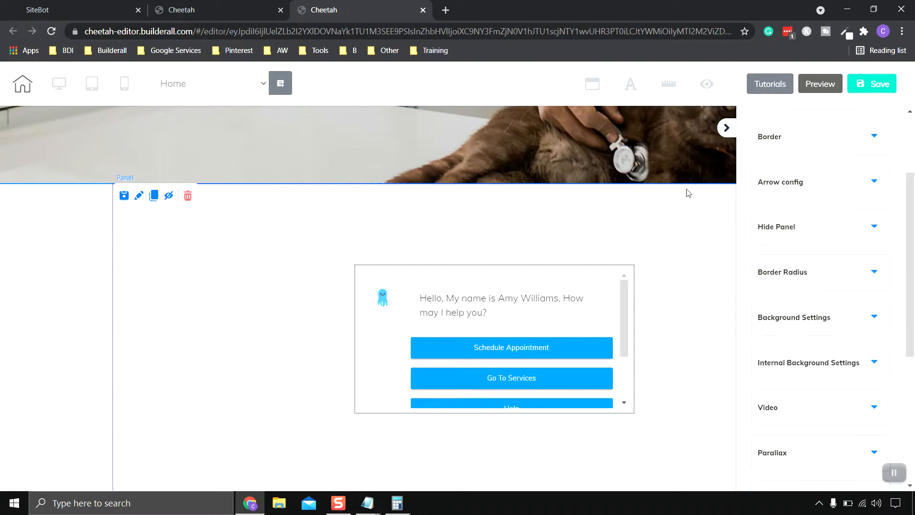
{"action": "scroll", "coordinate": [805, 200], "scroll_direction": "up", "scroll_amount": 3}
{"action": "left_click", "coordinate": [813, 217]}
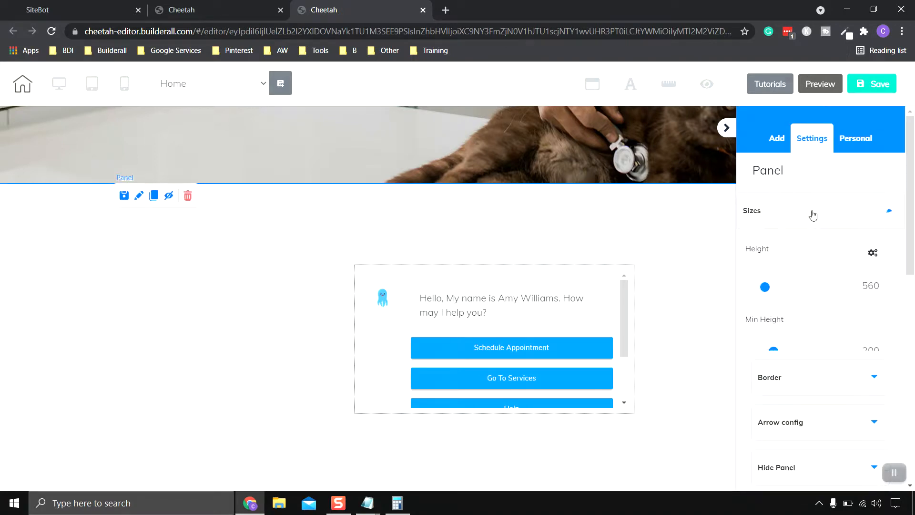
{"action": "scroll", "coordinate": [794, 272], "scroll_direction": "down", "scroll_amount": 1}
{"action": "left_click_drag", "start_coordinate": [775, 296], "coordinate": [811, 292]}
{"action": "scroll", "coordinate": [677, 283], "scroll_direction": "down", "scroll_amount": 1}
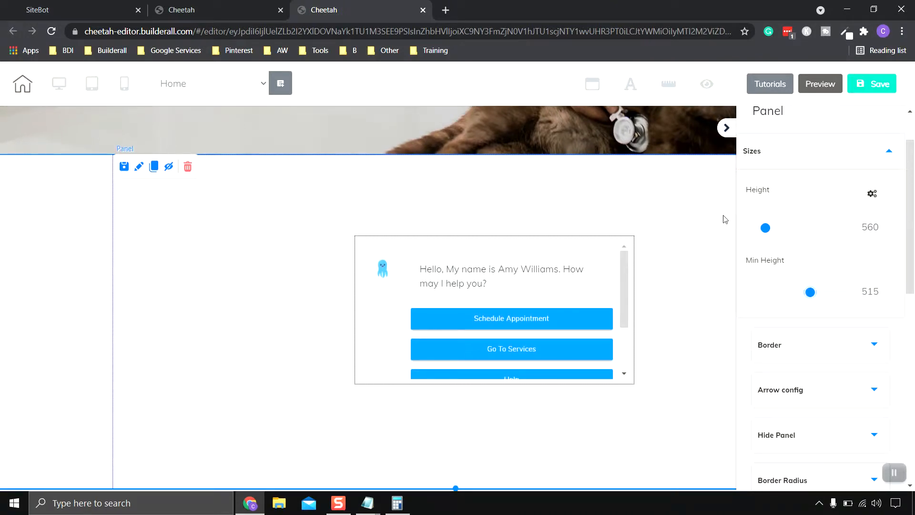
{"action": "left_click_drag", "start_coordinate": [457, 485], "coordinate": [456, 507]}
{"action": "scroll", "coordinate": [720, 304], "scroll_direction": "down", "scroll_amount": 1}
{"action": "left_click_drag", "start_coordinate": [805, 295], "coordinate": [782, 303]}
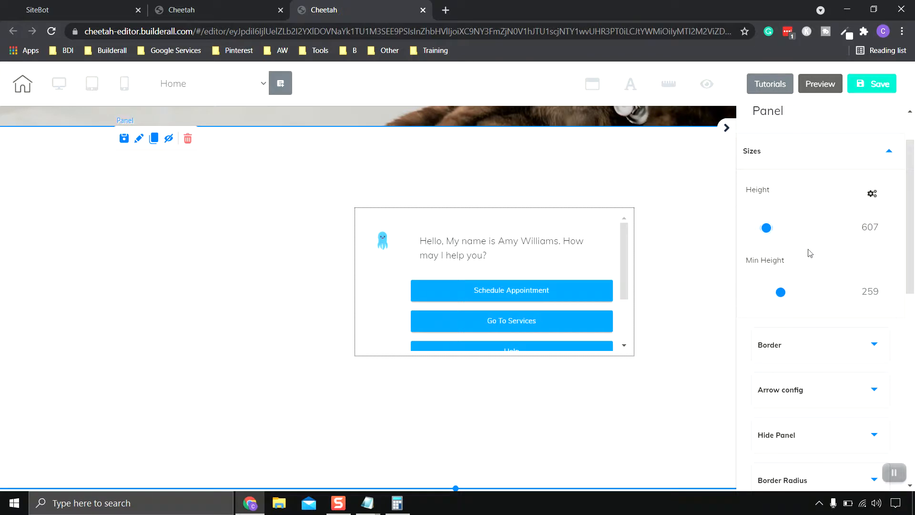
{"action": "scroll", "coordinate": [845, 310], "scroll_direction": "up", "scroll_amount": 2}
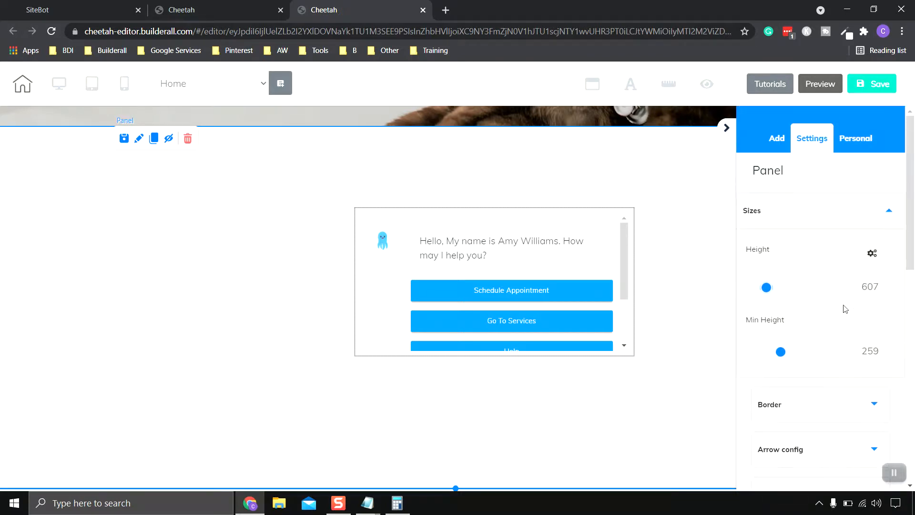
{"action": "left_click", "coordinate": [875, 213]}
{"action": "left_click", "coordinate": [875, 212]}
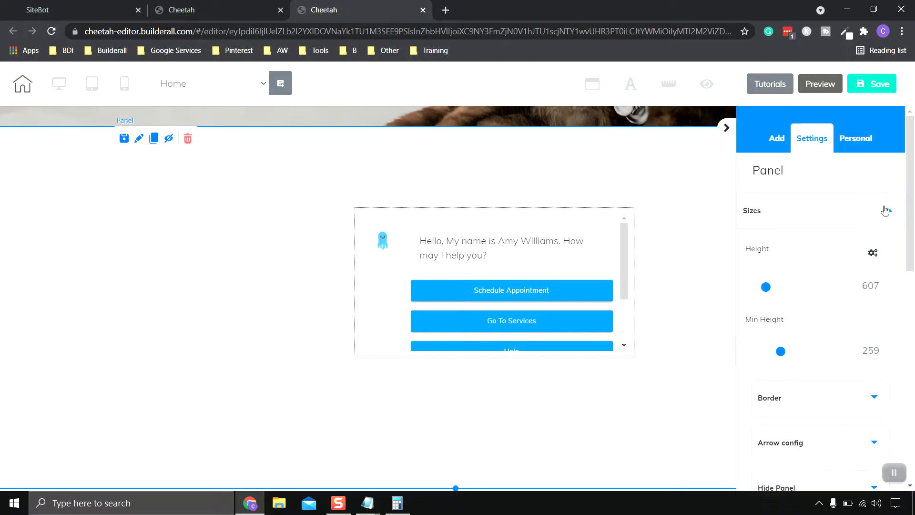
{"action": "scroll", "coordinate": [864, 235], "scroll_direction": "down", "scroll_amount": 2}
{"action": "scroll", "coordinate": [862, 233], "scroll_direction": "down", "scroll_amount": 6}
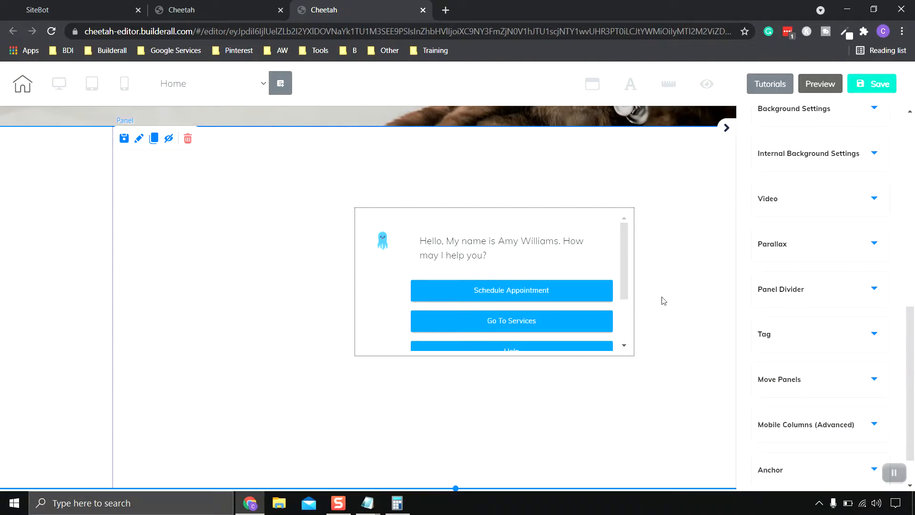
Move the chatbot iframe further left in its panel and set its height to 550.
{"action": "left_click", "coordinate": [390, 263]}
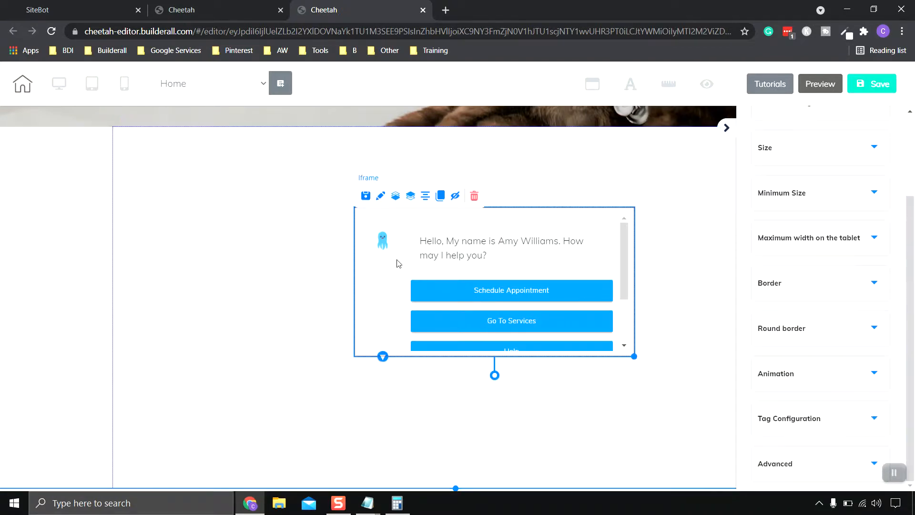
{"action": "left_click_drag", "start_coordinate": [353, 256], "coordinate": [252, 253]}
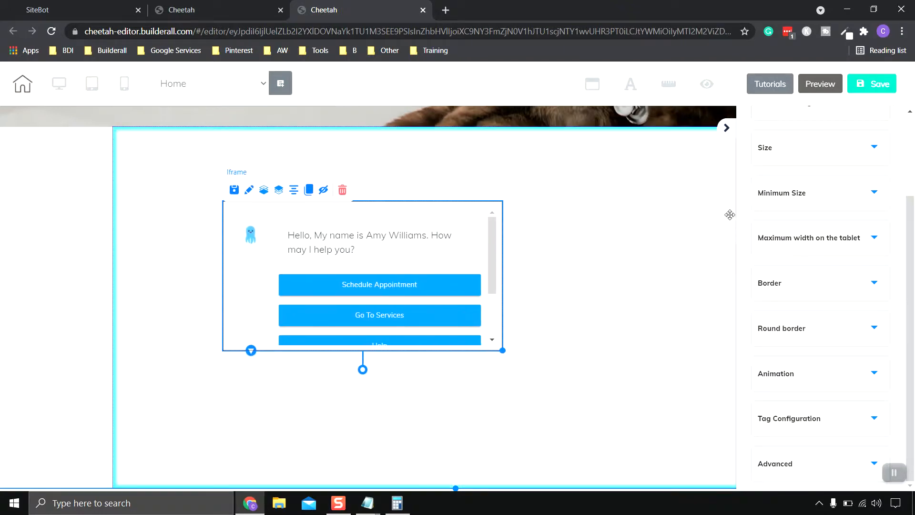
{"action": "scroll", "coordinate": [817, 237], "scroll_direction": "up", "scroll_amount": 3}
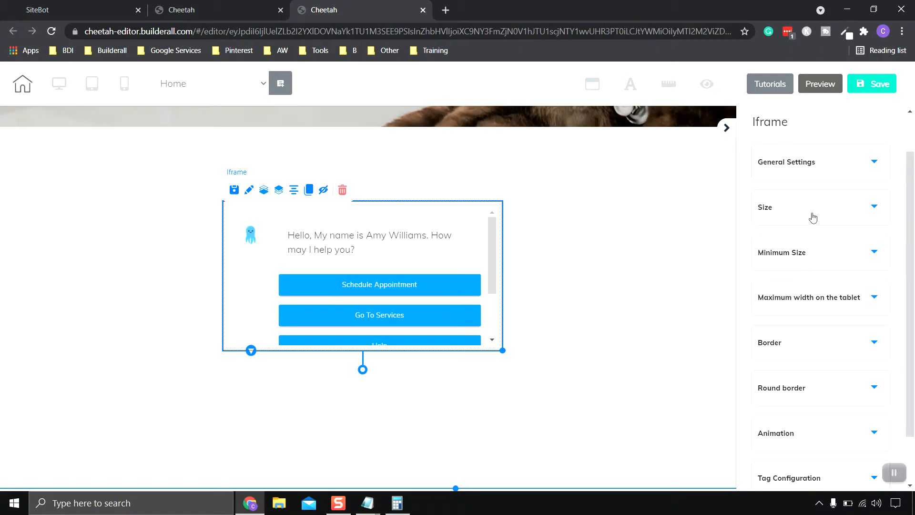
{"action": "left_click", "coordinate": [813, 217]}
{"action": "scroll", "coordinate": [811, 213], "scroll_direction": "down", "scroll_amount": 1}
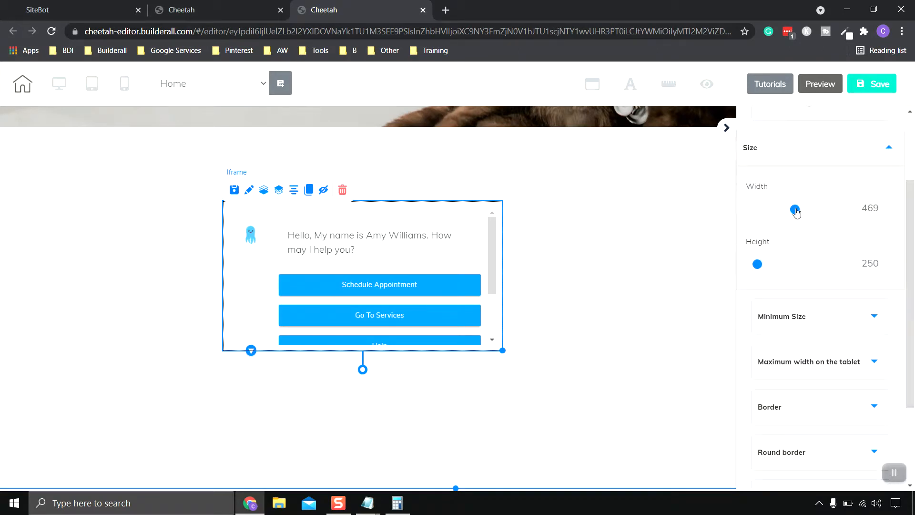
{"action": "mouse_move", "coordinate": [758, 268]}
{"action": "left_mouse_down"}
{"action": "mouse_move", "coordinate": [796, 266]}
{"action": "mouse_move", "coordinate": [759, 266]}
{"action": "left_mouse_up"}
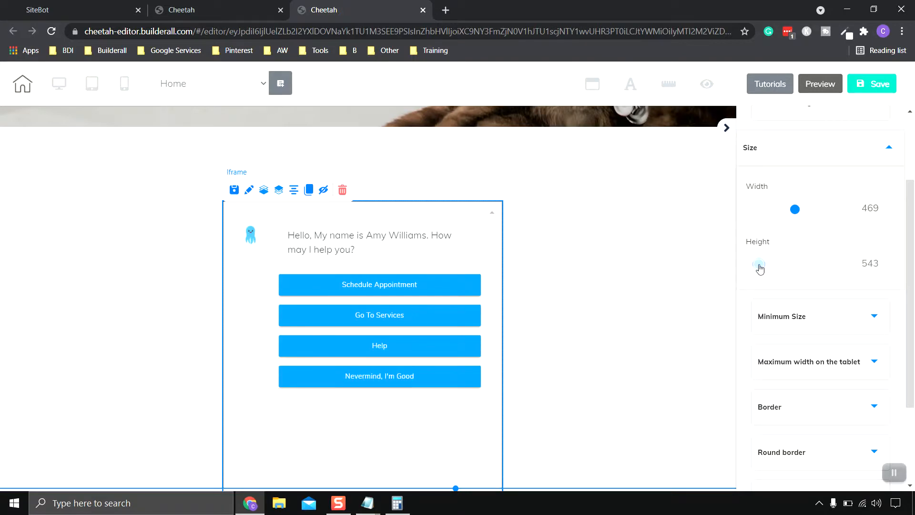
{"action": "left_click", "coordinate": [888, 262]}
{"action": "left_click", "coordinate": [889, 263]}
{"action": "left_click", "coordinate": [889, 262]}
{"action": "left_click", "coordinate": [890, 262]}
{"action": "left_click", "coordinate": [889, 262]}
{"action": "left_click", "coordinate": [889, 262]}
{"action": "left_click", "coordinate": [890, 262]}
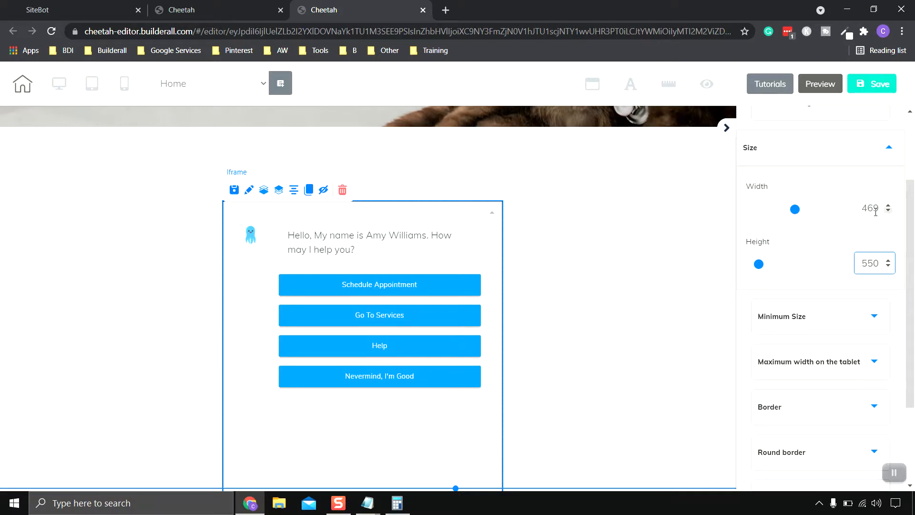
Set the chatbot iframe's width to 400.
{"action": "left_click", "coordinate": [795, 210]}
{"action": "left_click_drag", "start_coordinate": [794, 213], "coordinate": [790, 213]}
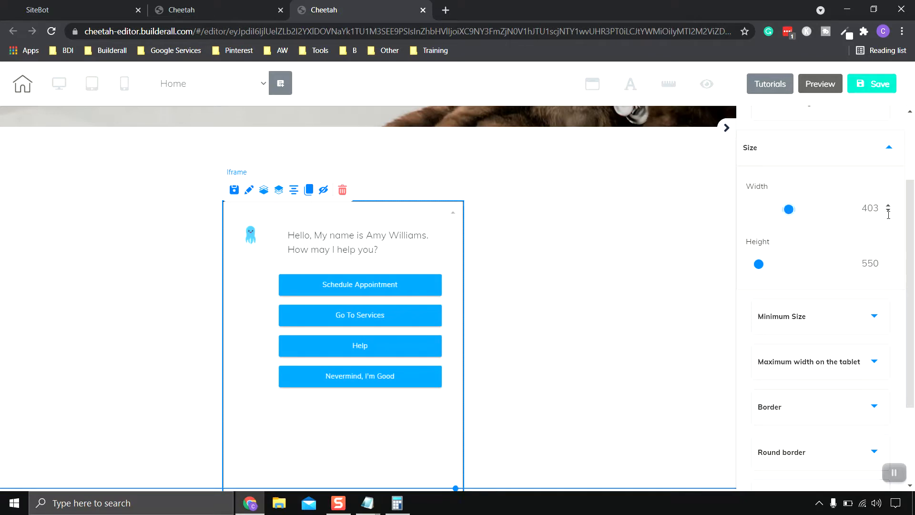
{"action": "left_click", "coordinate": [888, 211]}
{"action": "left_click", "coordinate": [888, 211]}
{"action": "left_click", "coordinate": [888, 211]}
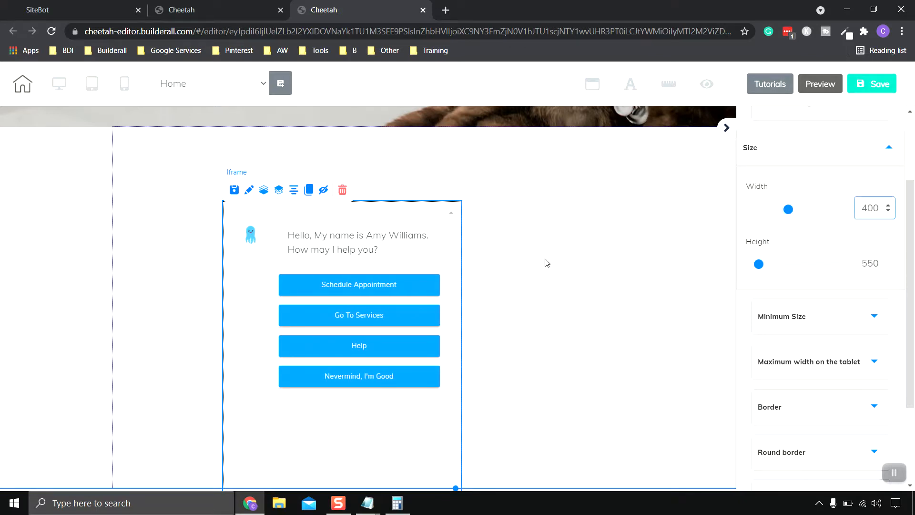
Move the chatbot iframe to the panel's left edge and extend the panel past the iframe's lower edge.
{"action": "left_click_drag", "start_coordinate": [274, 248], "coordinate": [163, 302]}
{"action": "scroll", "coordinate": [508, 430], "scroll_direction": "down", "scroll_amount": 3}
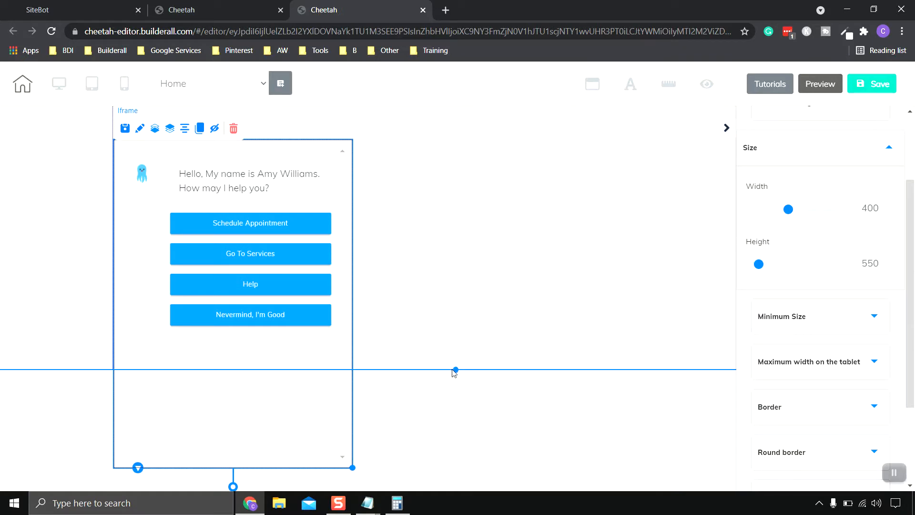
{"action": "scroll", "coordinate": [472, 365], "scroll_direction": "down", "scroll_amount": 1}
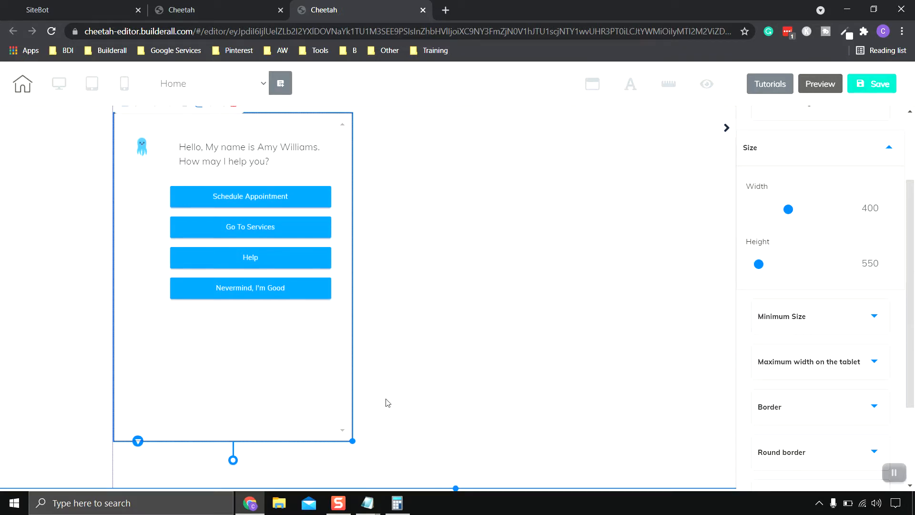
{"action": "scroll", "coordinate": [253, 399], "scroll_direction": "up", "scroll_amount": 1}
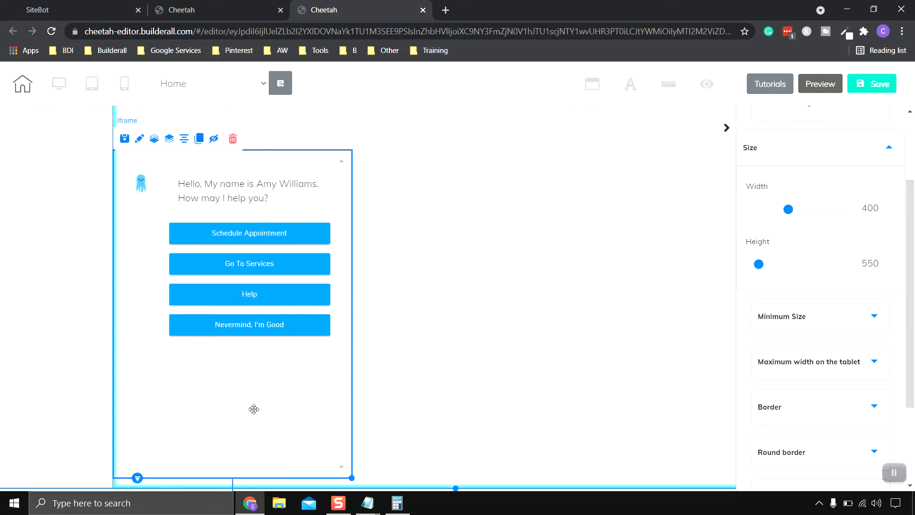
{"action": "scroll", "coordinate": [253, 391], "scroll_direction": "down", "scroll_amount": 1}
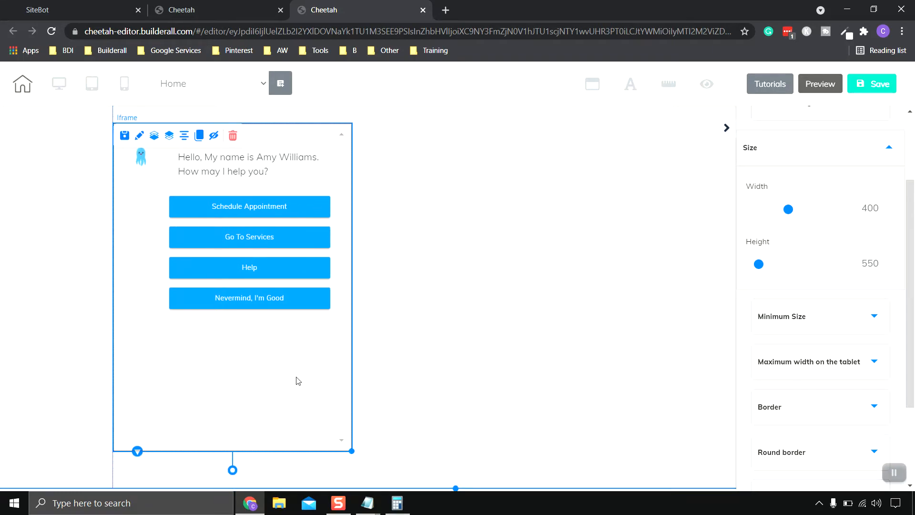
{"action": "left_click_drag", "start_coordinate": [277, 387], "coordinate": [283, 367]}
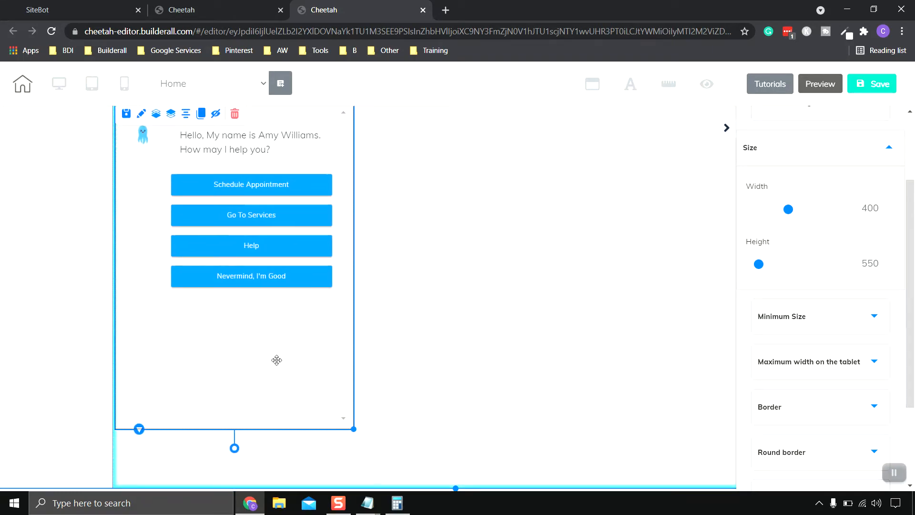
Reposition the chatbot iframe near the top of its panel, just below the hero image and roughly aligned with the hero text's left edge.
{"action": "scroll", "coordinate": [509, 365], "scroll_direction": "up", "scroll_amount": 5}
{"action": "scroll", "coordinate": [509, 365], "scroll_direction": "up", "scroll_amount": 2}
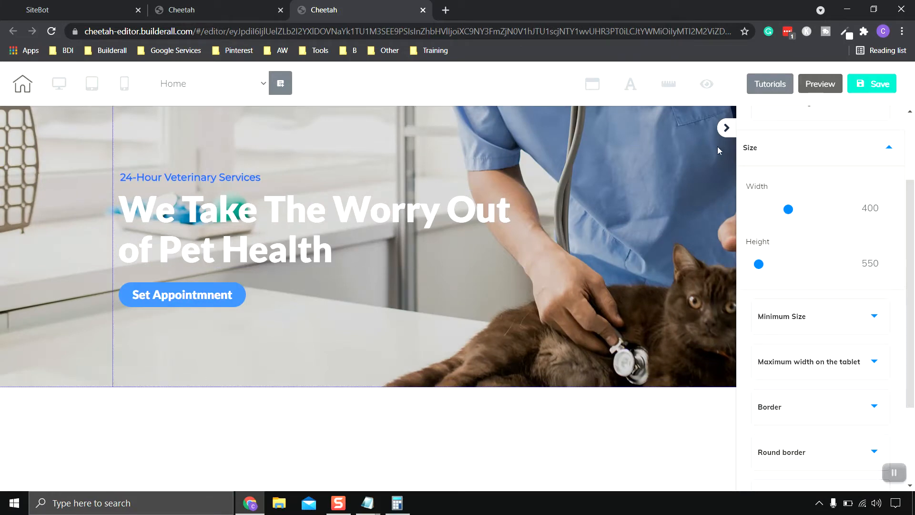
{"action": "scroll", "coordinate": [456, 267], "scroll_direction": "down", "scroll_amount": 1}
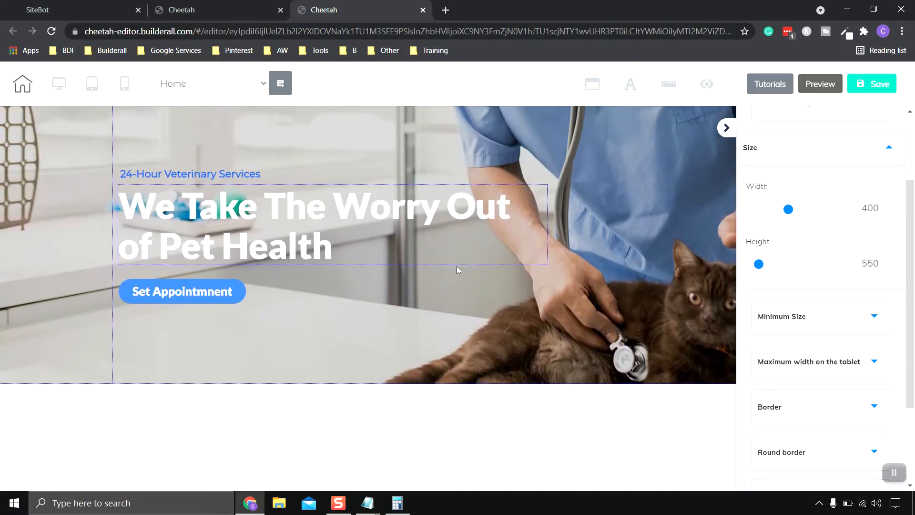
{"action": "scroll", "coordinate": [456, 269], "scroll_direction": "down", "scroll_amount": 4}
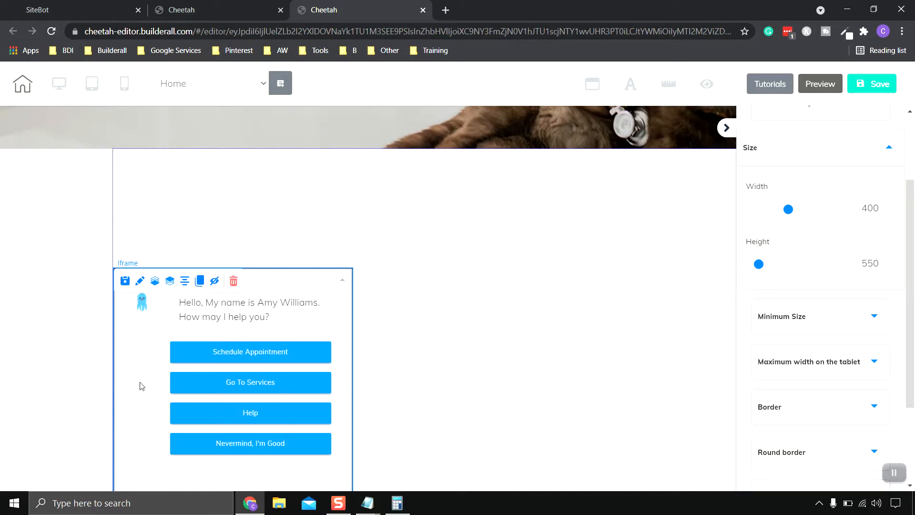
{"action": "left_click_drag", "start_coordinate": [140, 385], "coordinate": [149, 314]}
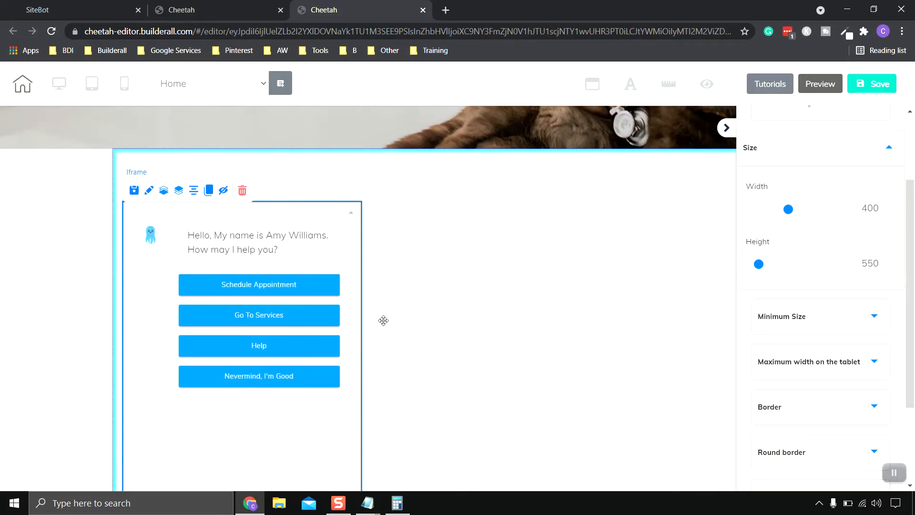
{"action": "scroll", "coordinate": [384, 322], "scroll_direction": "up", "scroll_amount": 4}
{"action": "left_click_drag", "start_coordinate": [315, 462], "coordinate": [313, 444]}
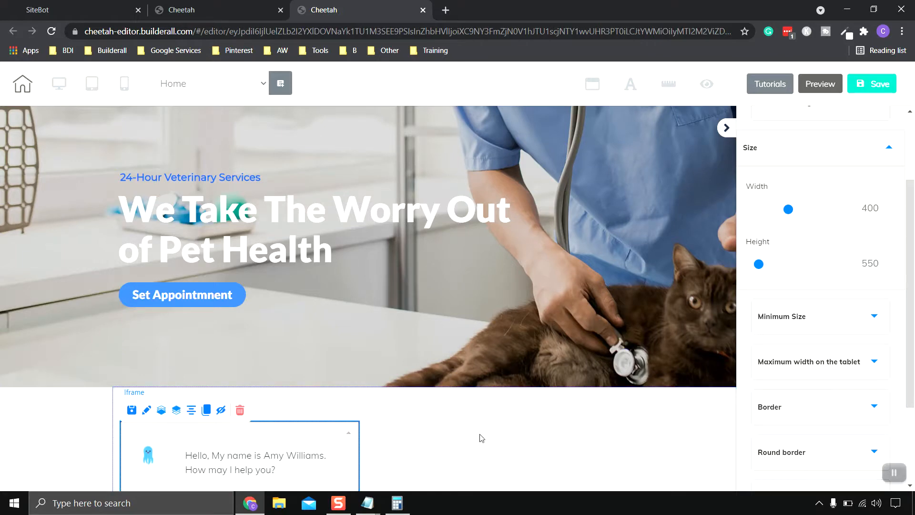
Save and publish the site, and open the published website.
{"action": "left_click", "coordinate": [727, 127]}
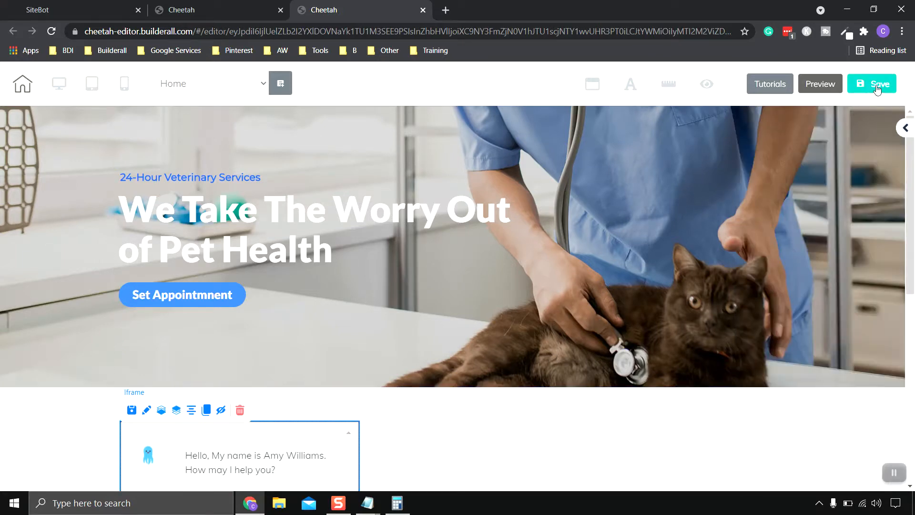
{"action": "left_click", "coordinate": [877, 89]}
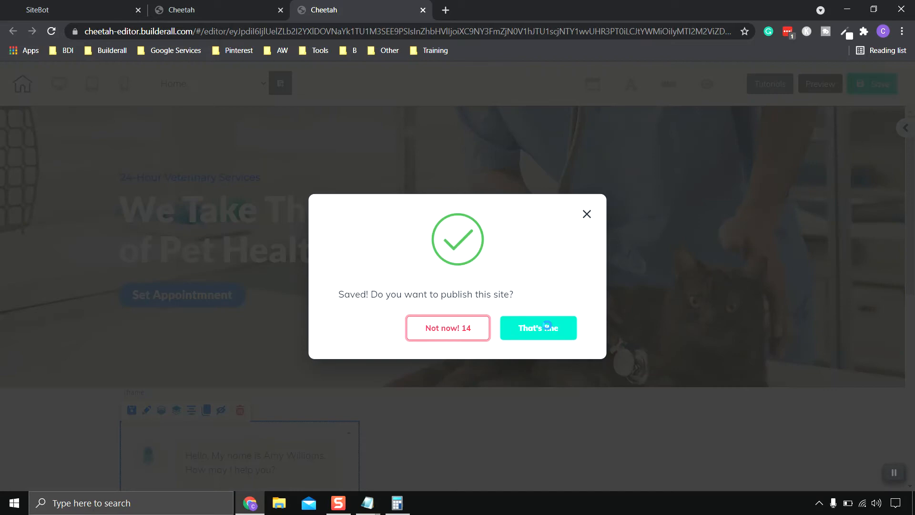
{"action": "left_click", "coordinate": [547, 326]}
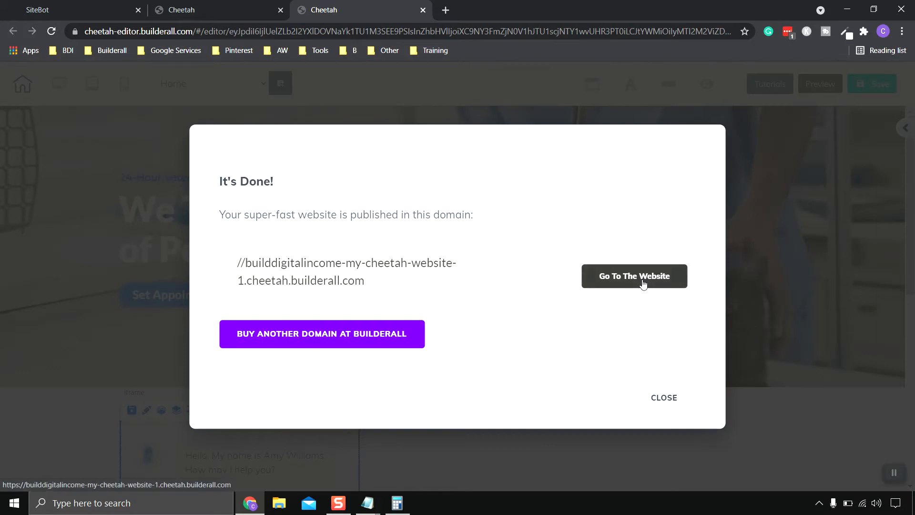
{"action": "left_click", "coordinate": [643, 283]}
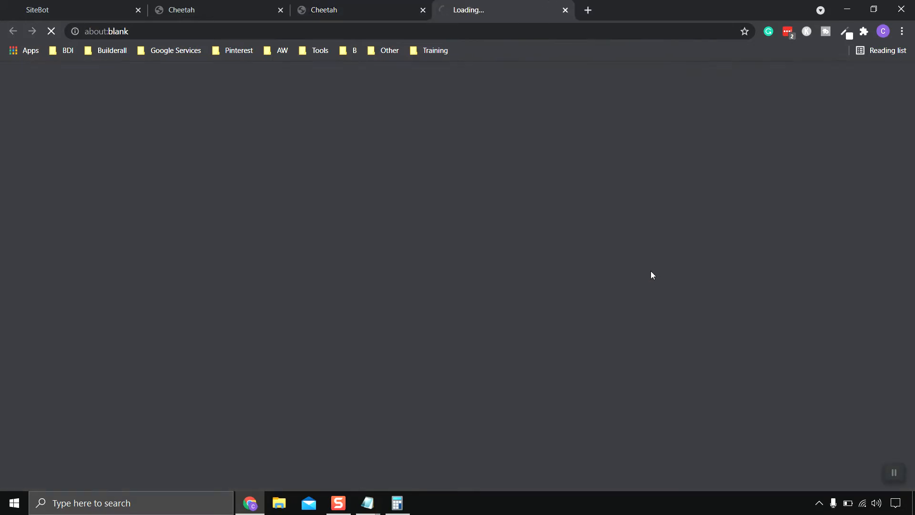
Examine the embedded chatbot on the published Home page and test its Schedule Appointment option.
{"action": "scroll", "coordinate": [345, 335], "scroll_direction": "down", "scroll_amount": 4}
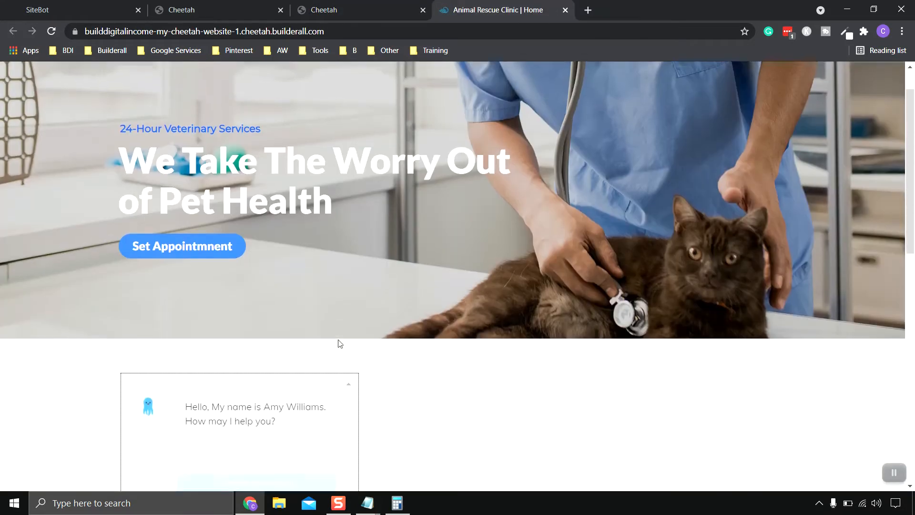
{"action": "scroll", "coordinate": [331, 306], "scroll_direction": "down", "scroll_amount": 2}
{"action": "scroll", "coordinate": [332, 309], "scroll_direction": "down", "scroll_amount": 2}
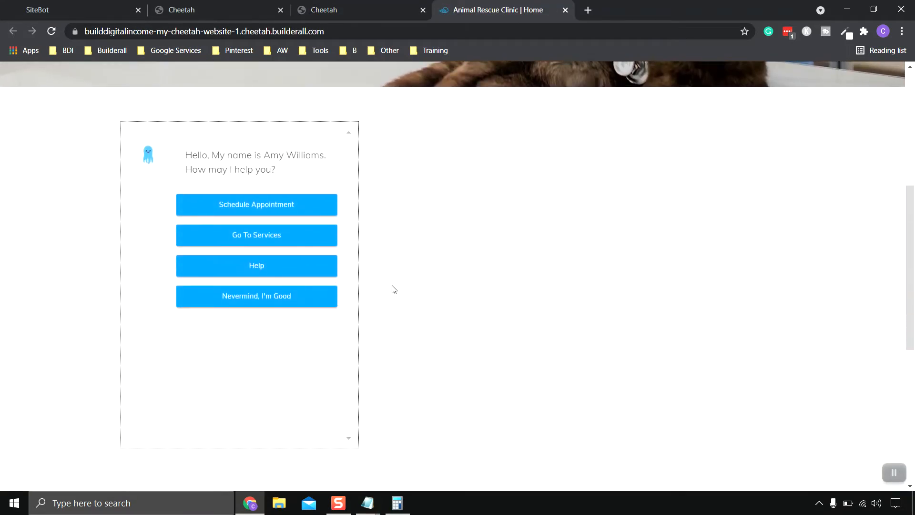
{"action": "scroll", "coordinate": [390, 288], "scroll_direction": "up", "scroll_amount": 4}
{"action": "scroll", "coordinate": [390, 288], "scroll_direction": "down", "scroll_amount": 1}
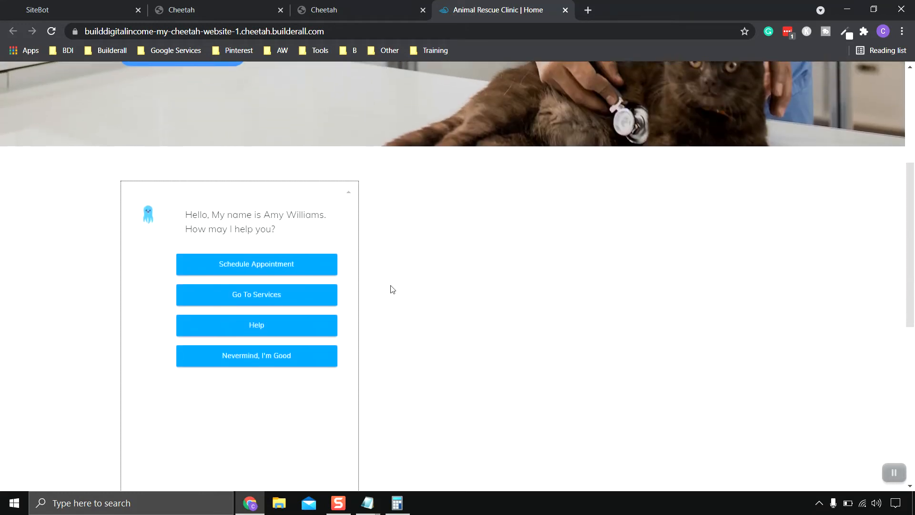
{"action": "scroll", "coordinate": [351, 167], "scroll_direction": "up", "scroll_amount": 3}
{"action": "scroll", "coordinate": [327, 310], "scroll_direction": "down", "scroll_amount": 4}
{"action": "scroll", "coordinate": [283, 277], "scroll_direction": "up", "scroll_amount": 1}
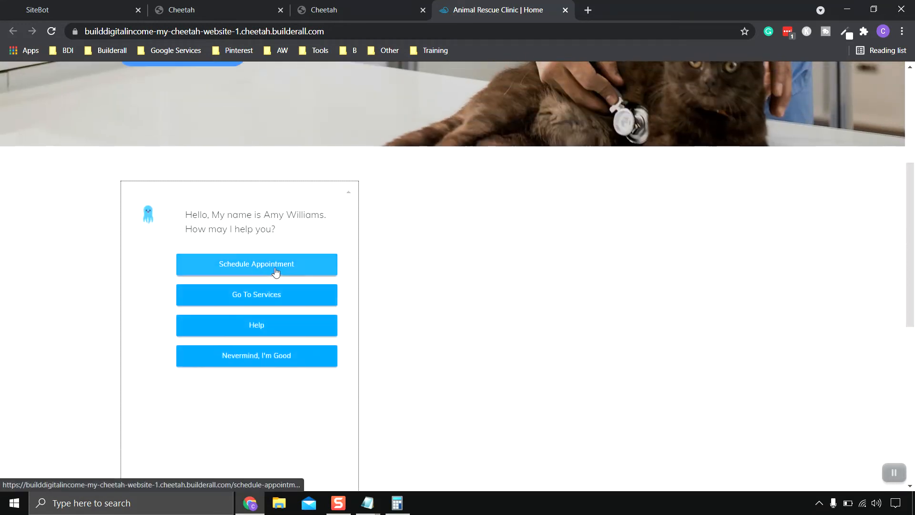
{"action": "left_click", "coordinate": [283, 276]}
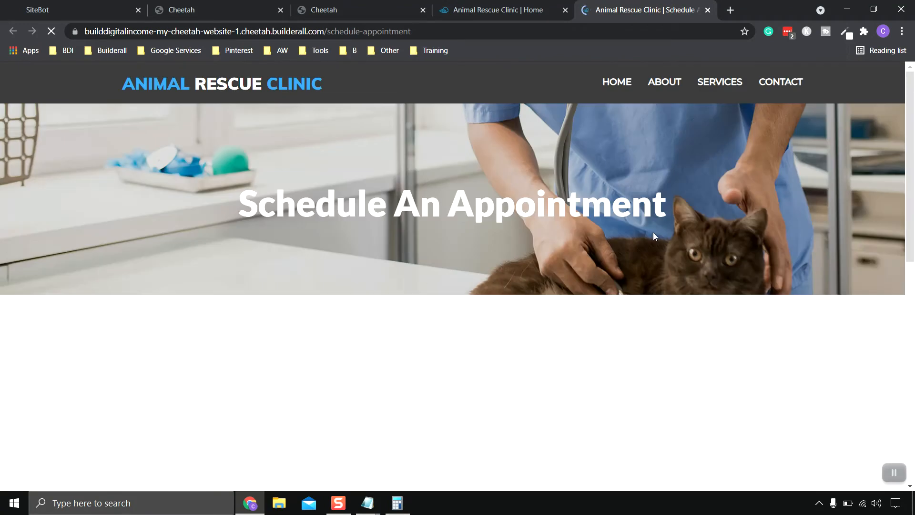